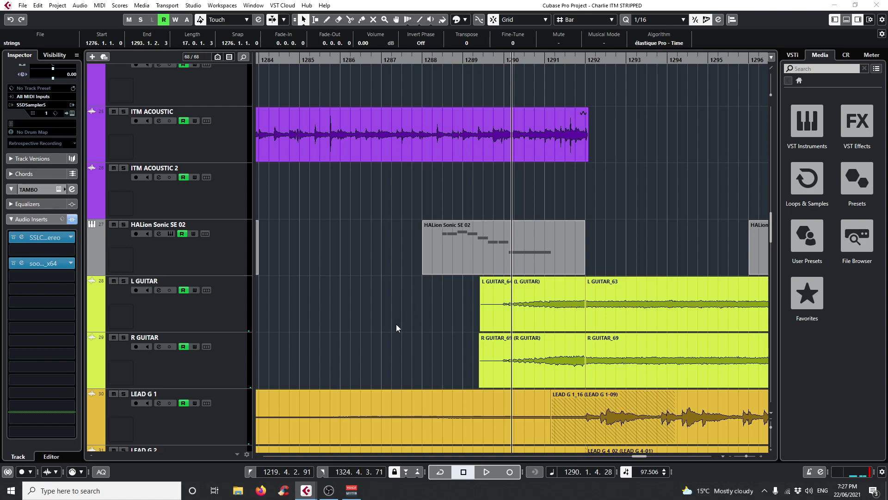
Step: Look through the project's track list from the acoustic and guitar tracks through the harmonies and vocals to the FX channels
scroll(395, 323, down, 7)
scroll(386, 318, down, 10)
scroll(387, 321, down, 3)
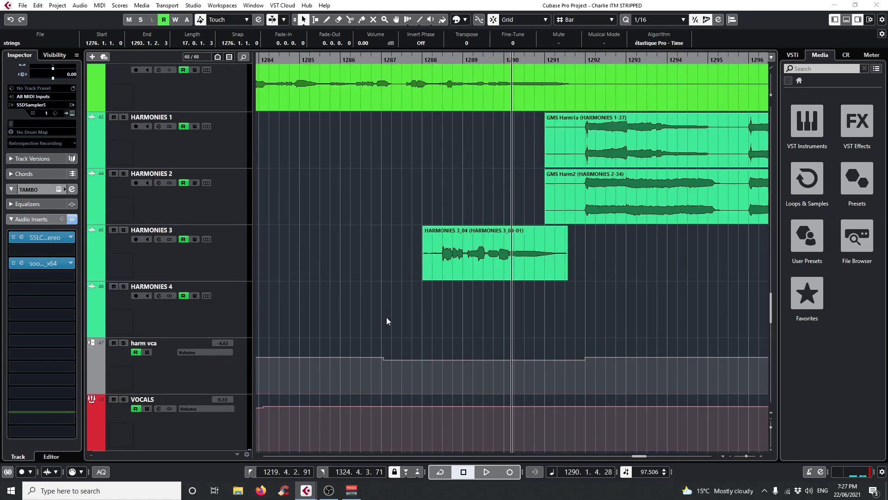
mouse_move(423, 62)
mouse_down()
mouse_move(426, 74)
mouse_move(423, 62)
mouse_up()
scroll(466, 242, down, 10)
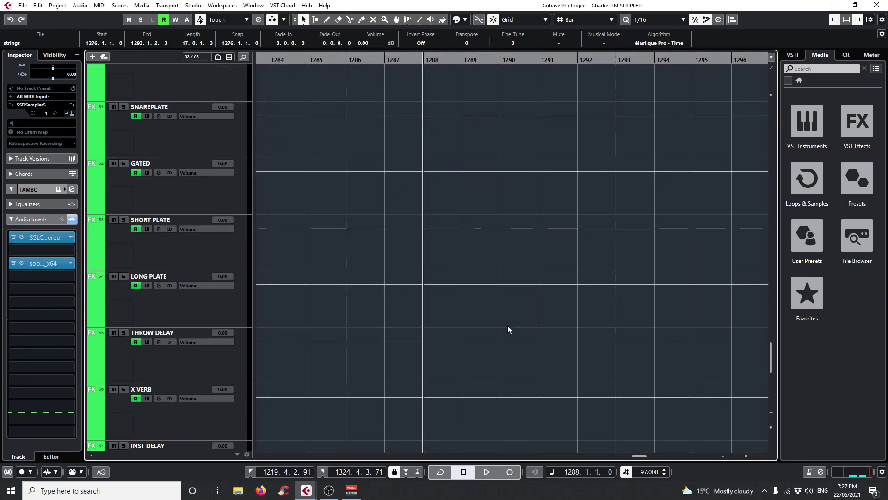
scroll(507, 327, up, 7)
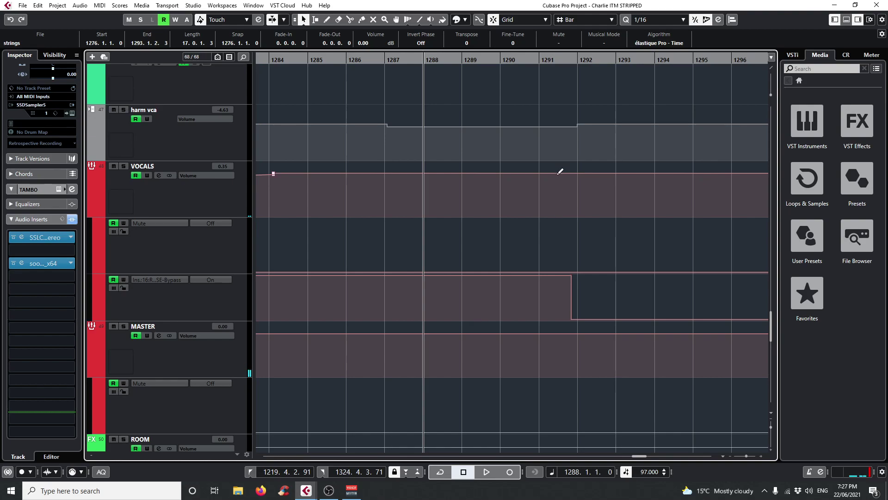
scroll(519, 229, up, 5)
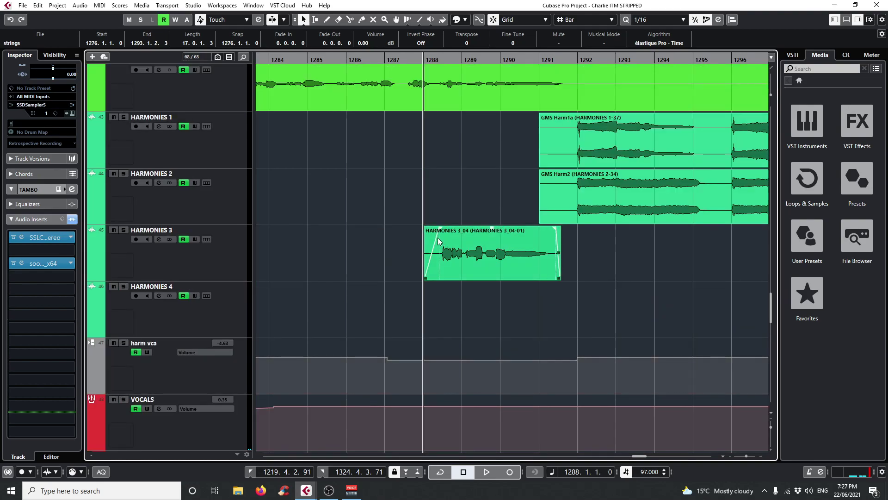
scroll(424, 229, up, 4)
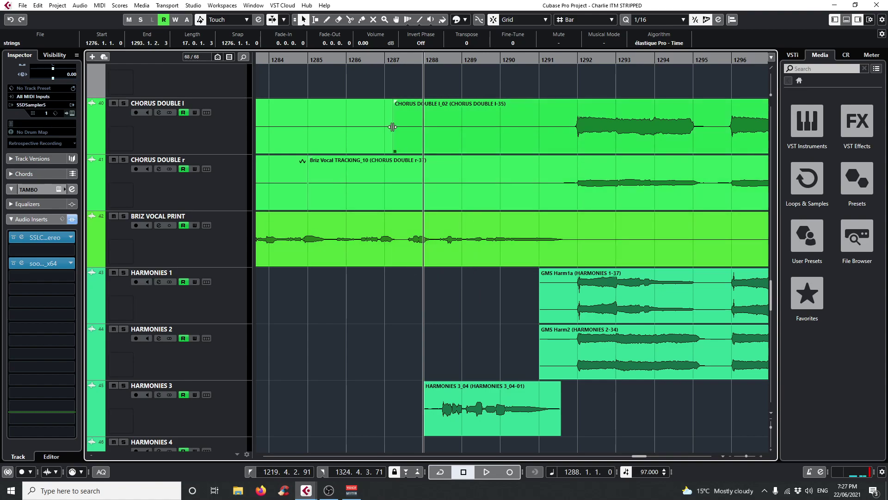
scroll(518, 299, up, 3)
scroll(517, 299, up, 5)
scroll(517, 299, down, 8)
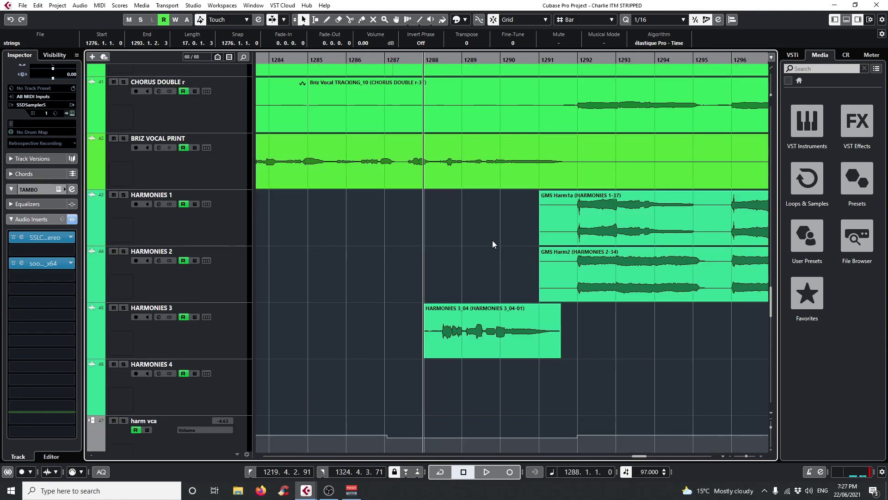
scroll(317, 343, down, 20)
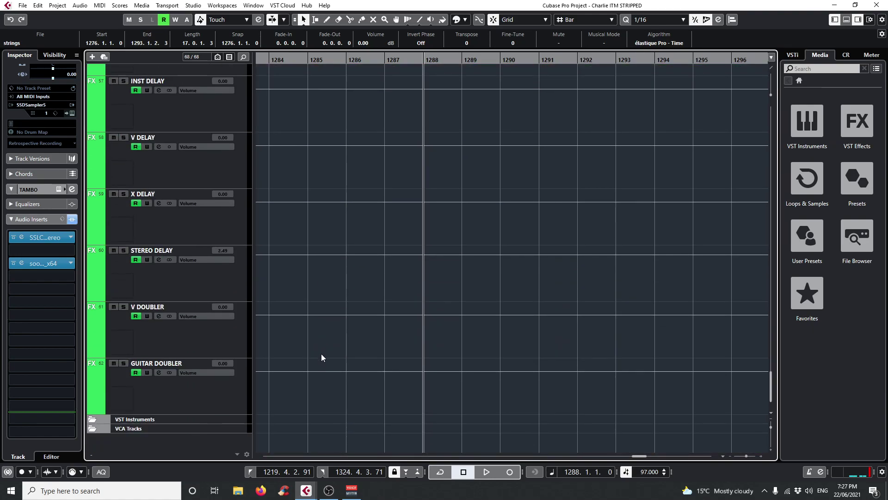
Step: Inspect the Slate Digital FG-X insert on the MASTER channel, switching its bypass on and off before closing it
scroll(321, 354, up, 15)
click(228, 219)
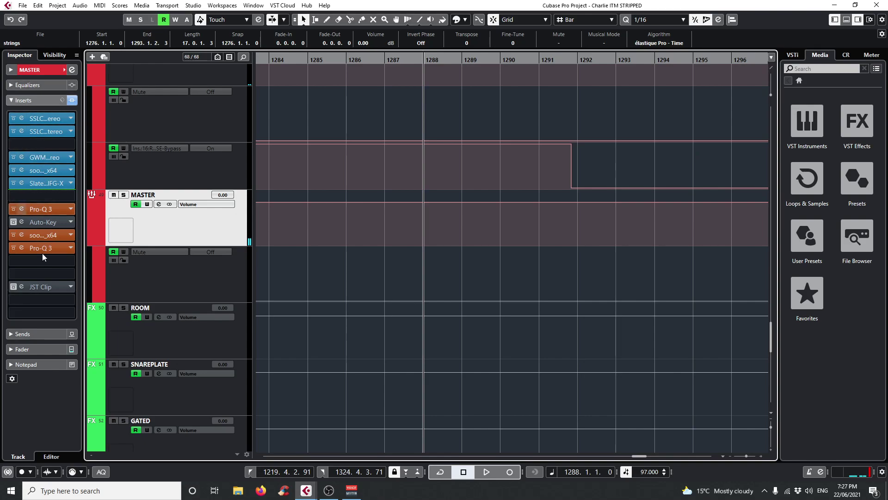
click(21, 185)
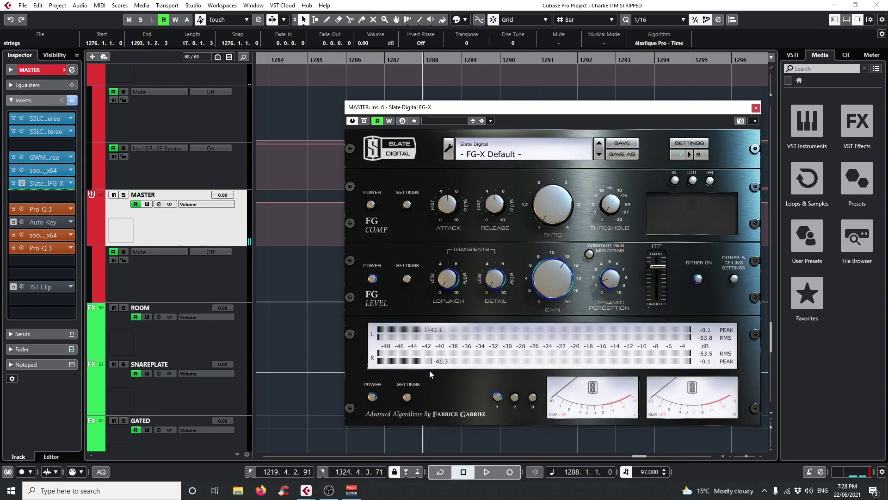
click(364, 121)
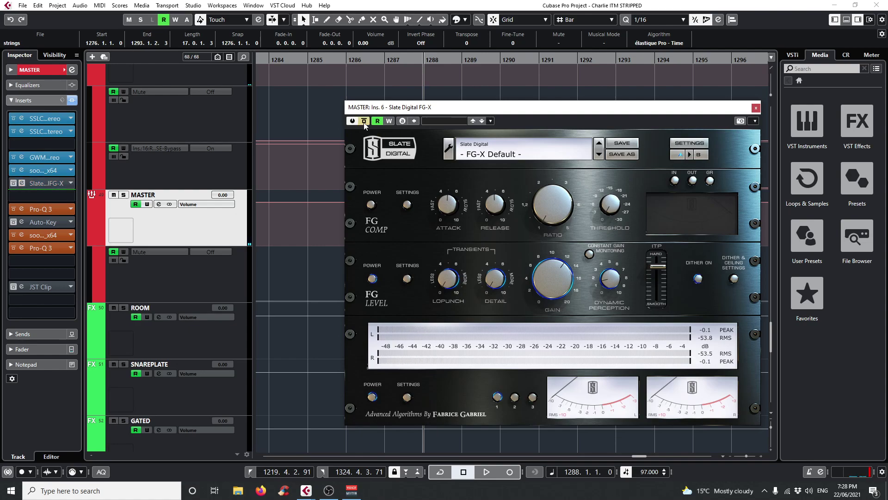
click(364, 121)
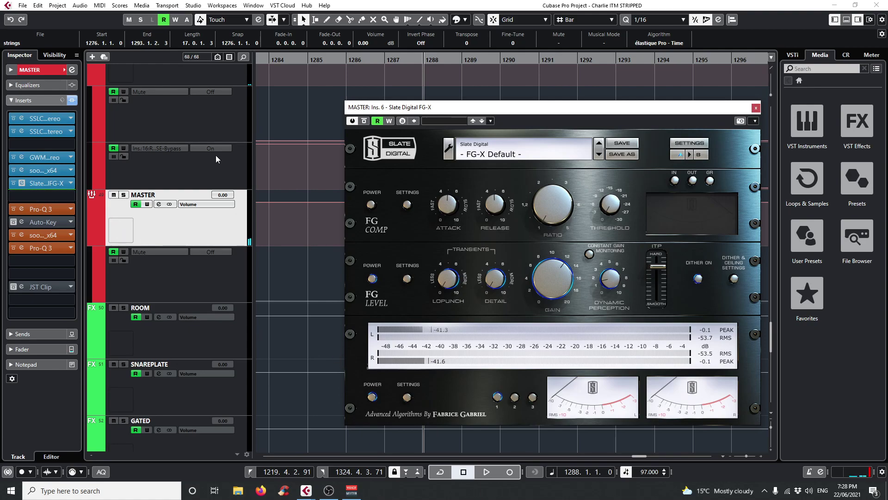
click(756, 107)
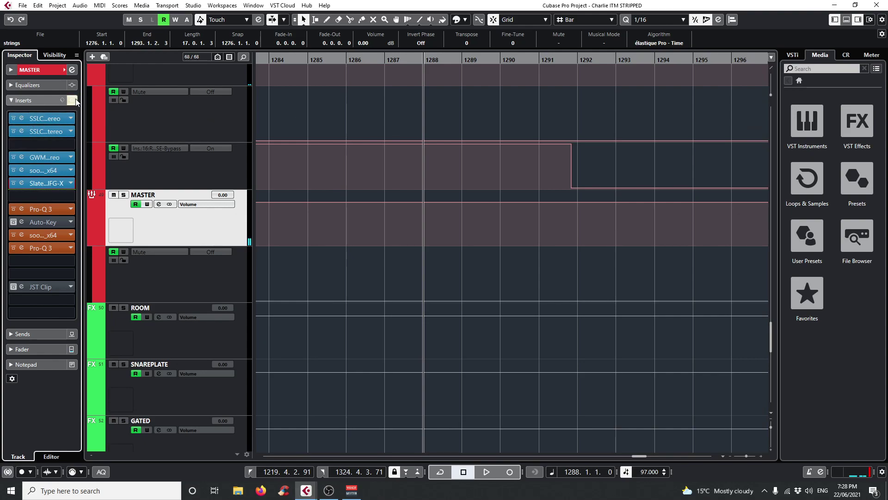
Step: Bypass all inserts on the MASTER channel and play the mix from bar 1292
drag(428, 60, 462, 61)
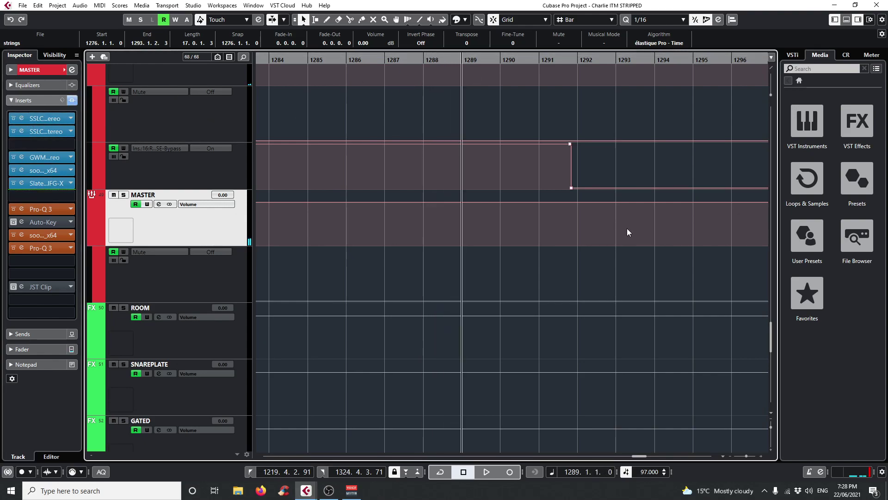
scroll(626, 321, up, 7)
drag(572, 59, 578, 62)
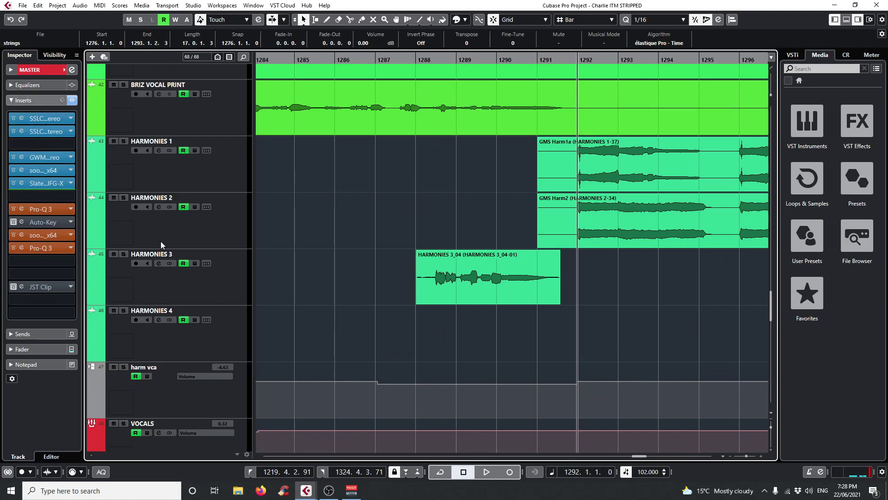
scroll(435, 174, down, 3)
scroll(434, 174, up, 2)
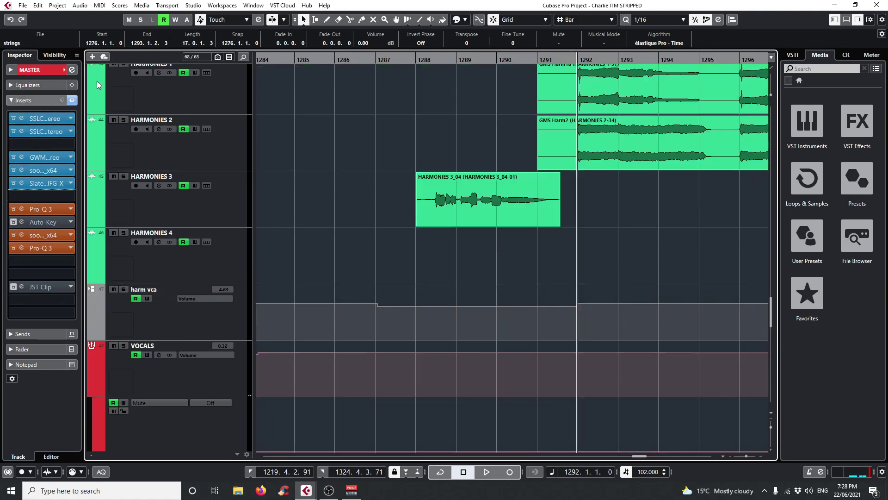
click(72, 101)
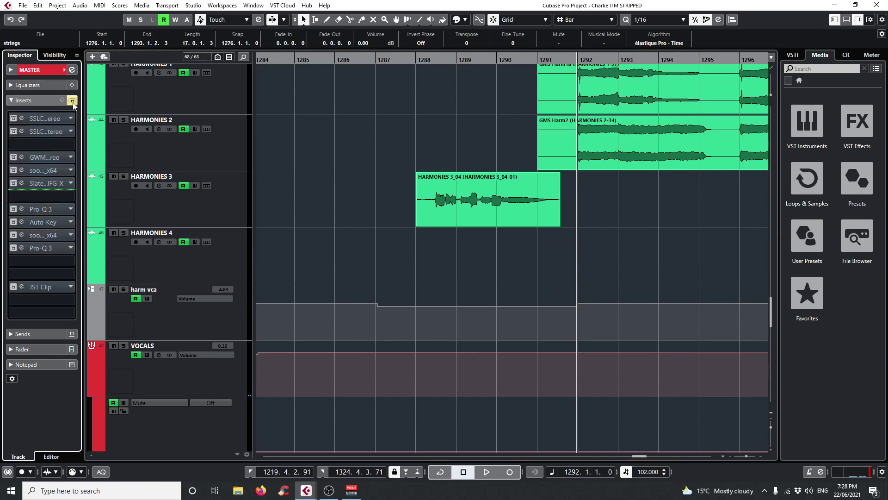
click(73, 101)
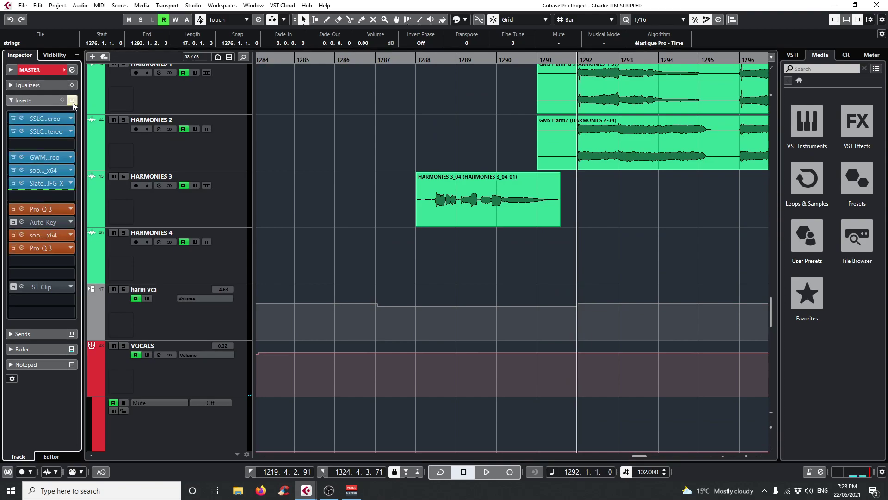
click(73, 102)
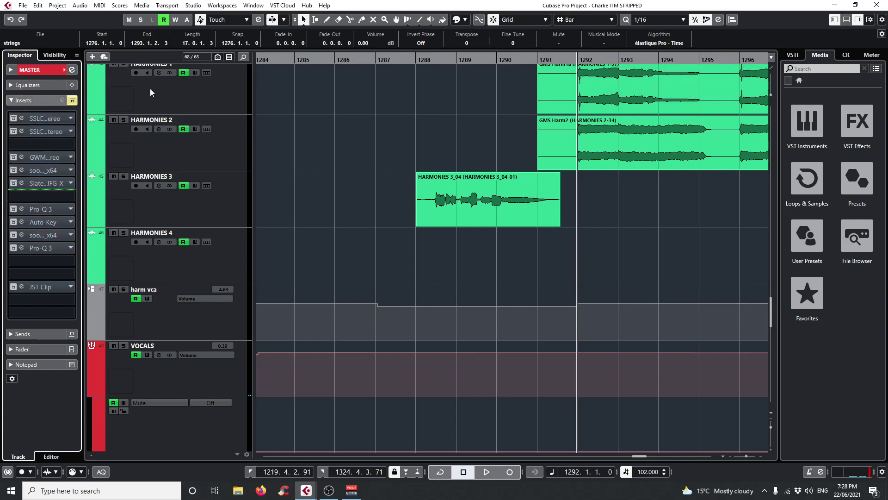
key(space)
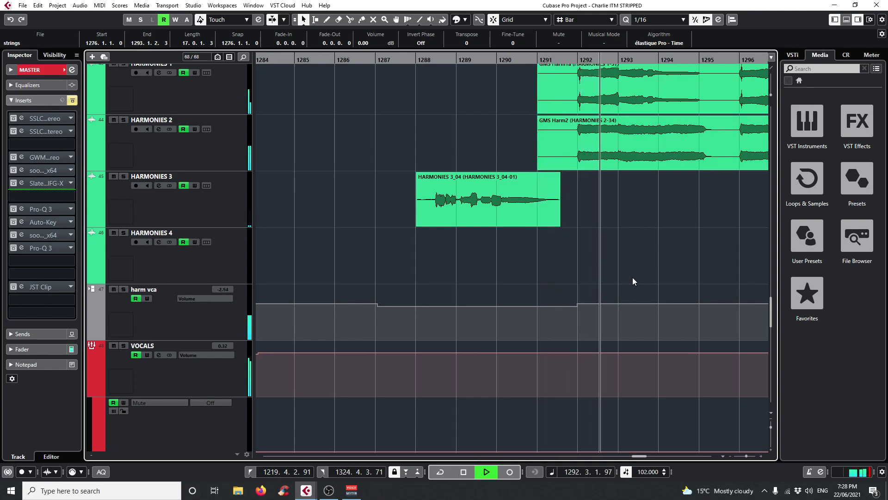
Step: Compare the mix with and without the MASTER inserts during playback, ending with the inserts active and playback stopped
click(72, 101)
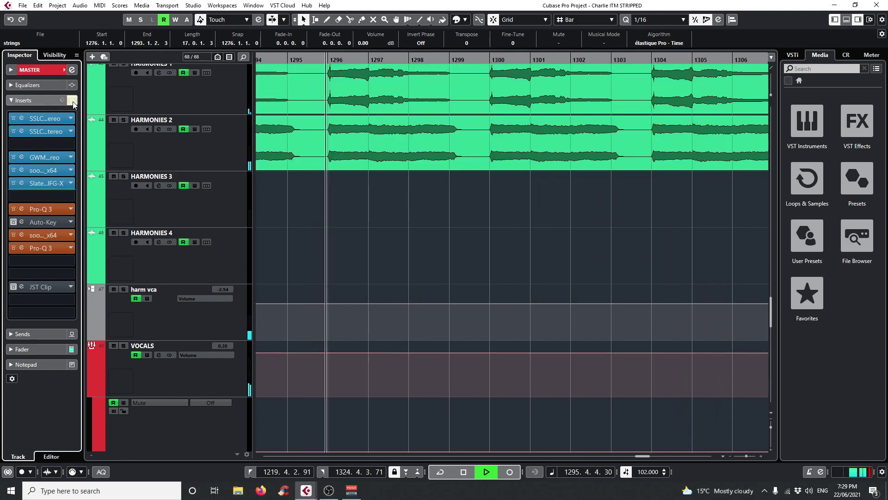
click(72, 100)
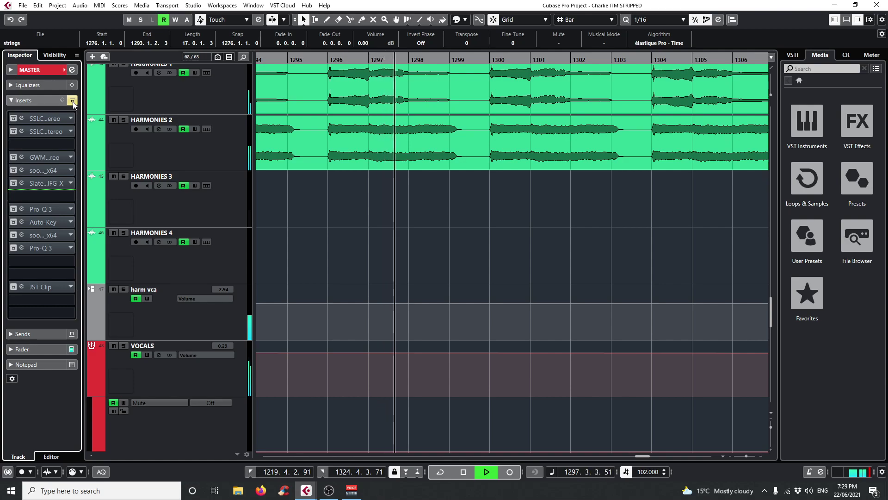
click(73, 101)
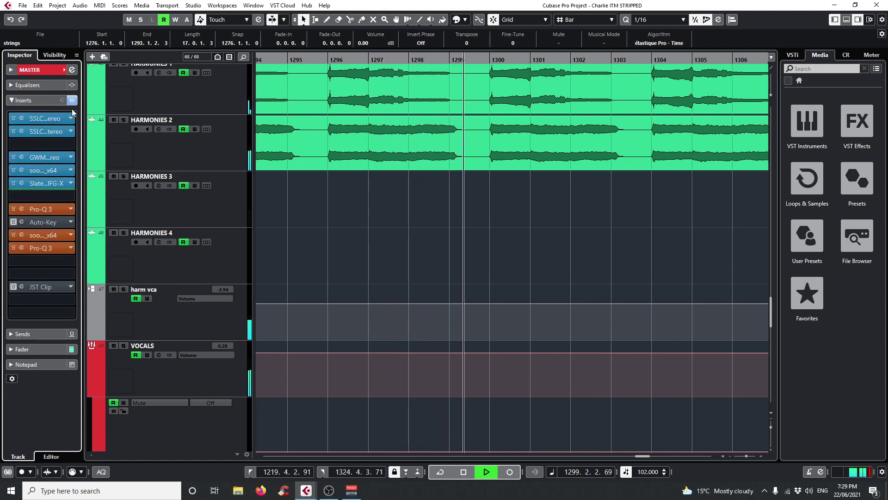
key(space)
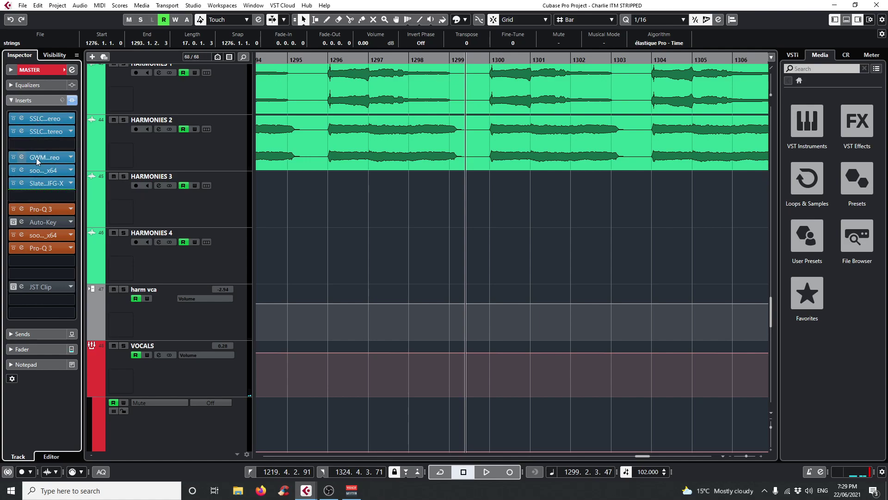
Step: Examine the high- and low-frequency EQ settings of the MASTER channel's SSLChannel Stereo insert, and close the plug-in
click(24, 118)
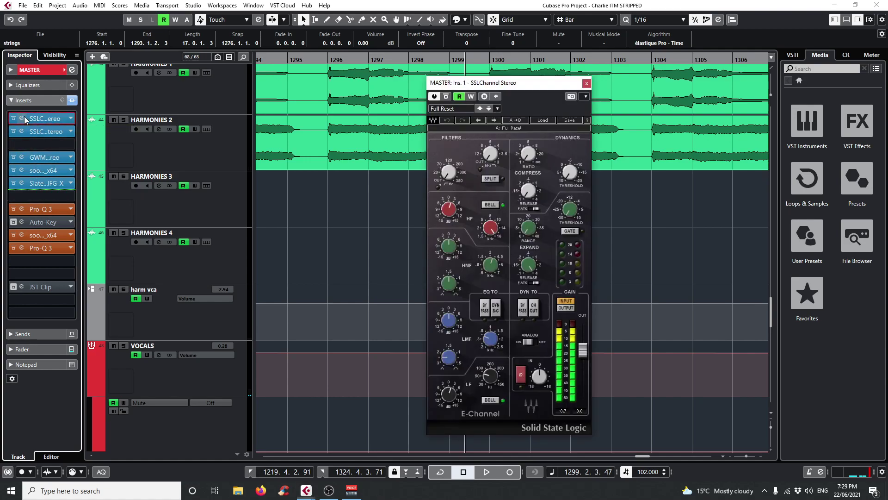
drag(507, 85, 465, 76)
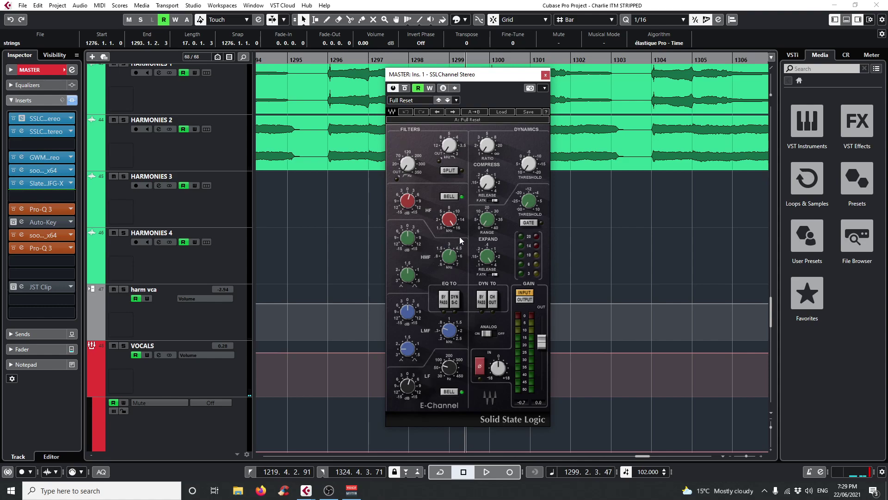
drag(409, 209, 408, 205)
mouse_move(453, 226)
mouse_move(409, 206)
mouse_move(410, 388)
click(545, 75)
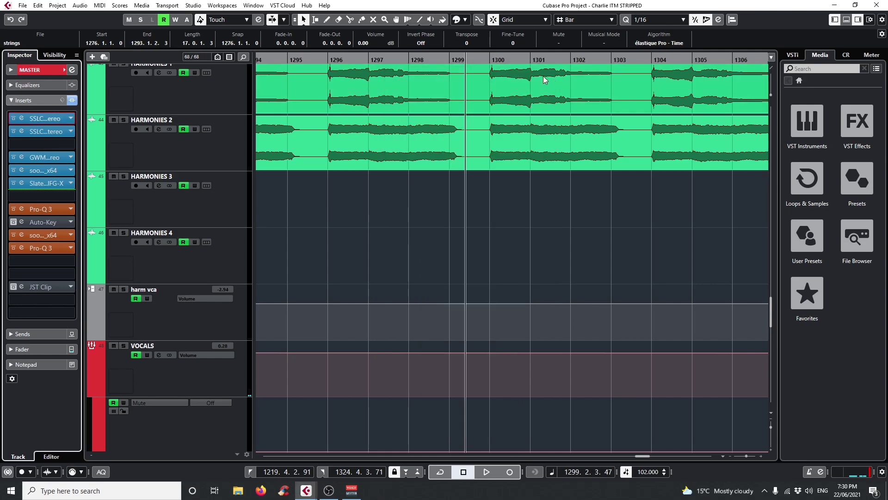
Step: Examine the SSLComp Stereo insert's compression meter and attack setting on MASTER while playing from bar 1292, and close it
click(21, 131)
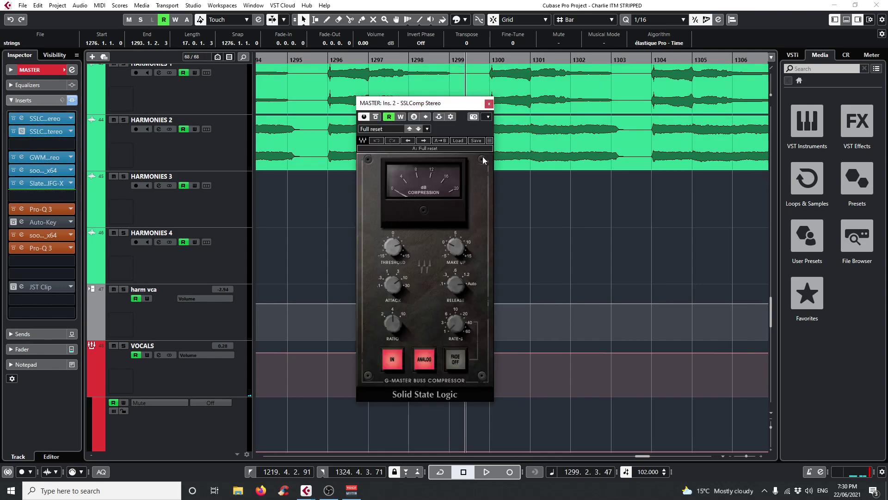
drag(288, 65, 328, 60)
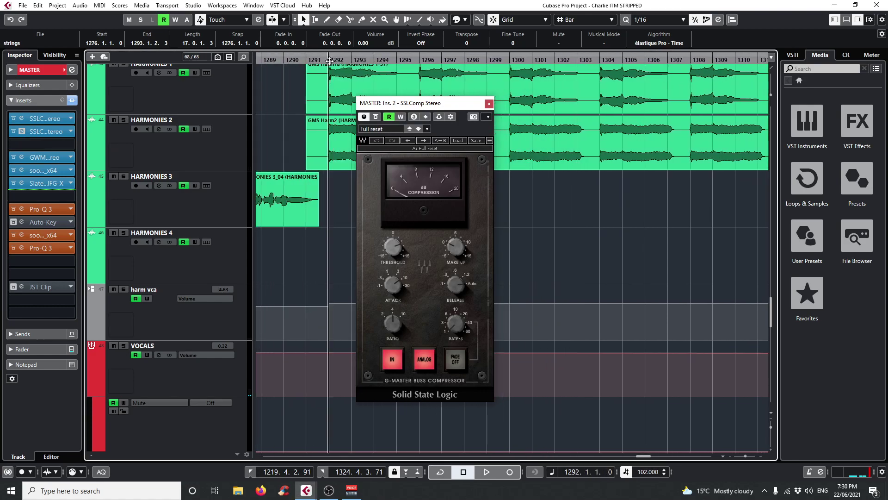
key(space)
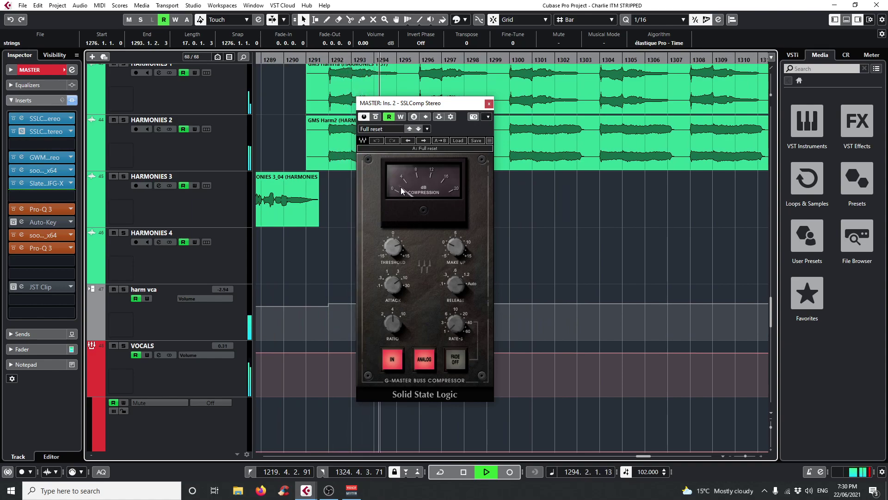
key(space)
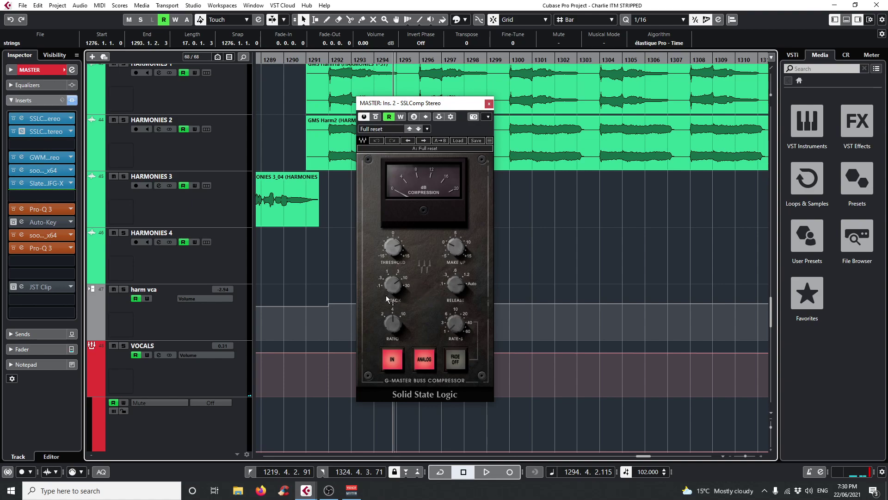
mouse_move(384, 289)
click(488, 103)
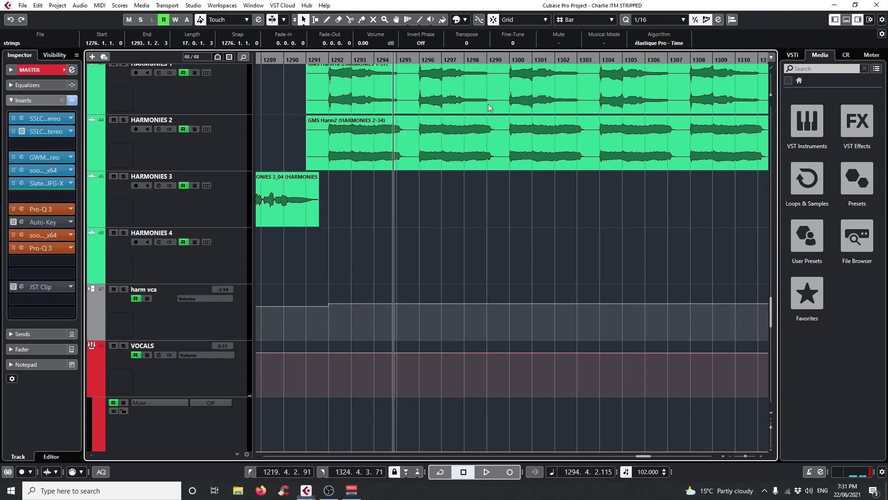
Step: Open the GW MixCentric insert on MASTER and play the mix from bar 1292
click(21, 157)
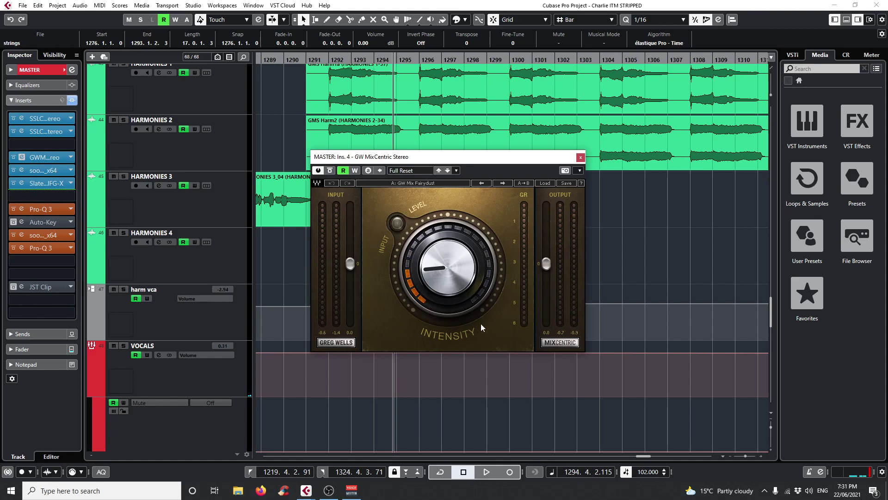
click(329, 60)
click(329, 60)
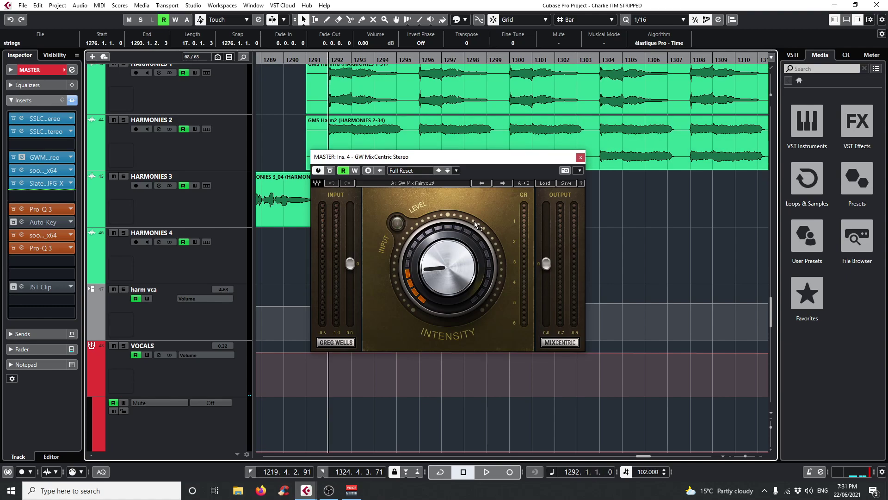
key(space)
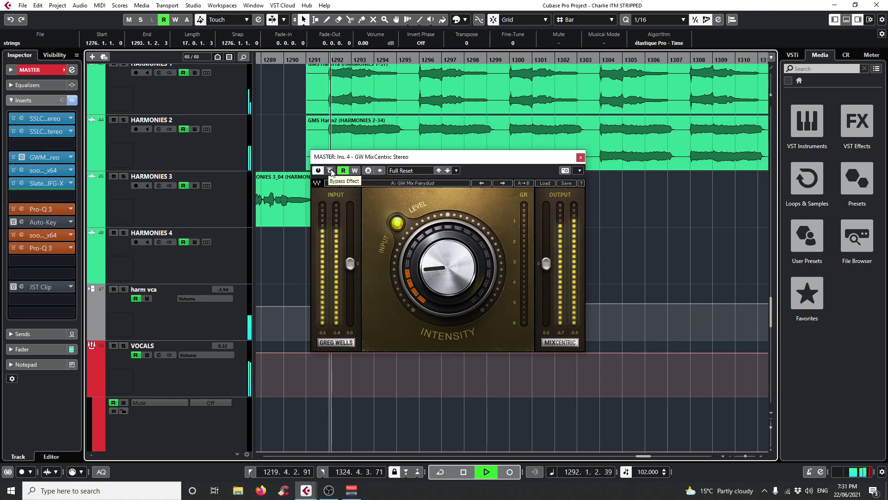
Step: Compare the mix with GW MixCentric bypassed and active, ending with it active, playback stopped and the plug-in closed
click(329, 171)
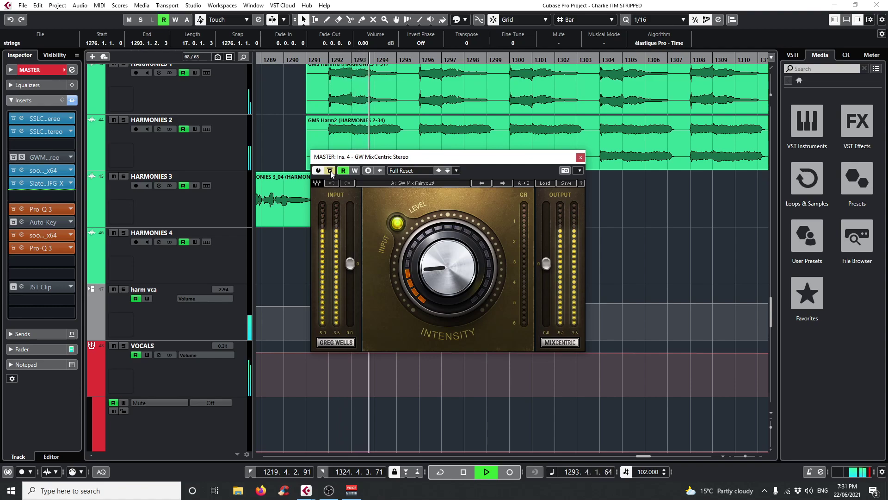
click(331, 172)
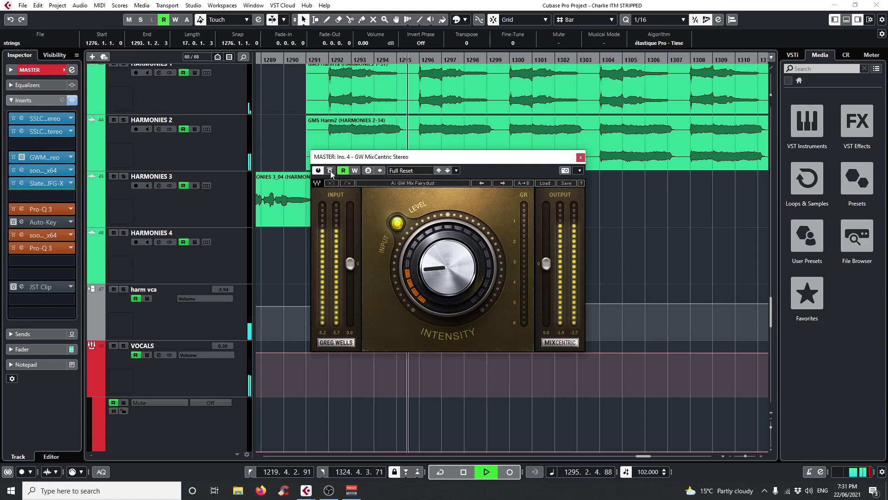
click(331, 172)
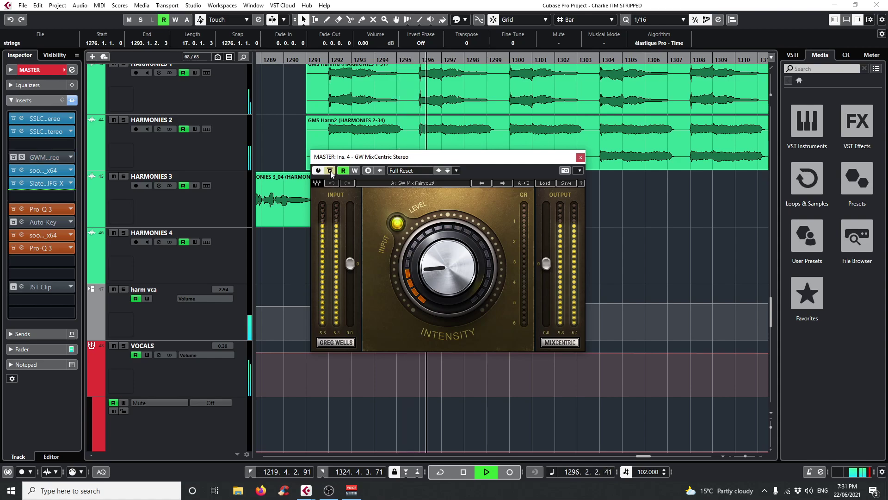
key(space)
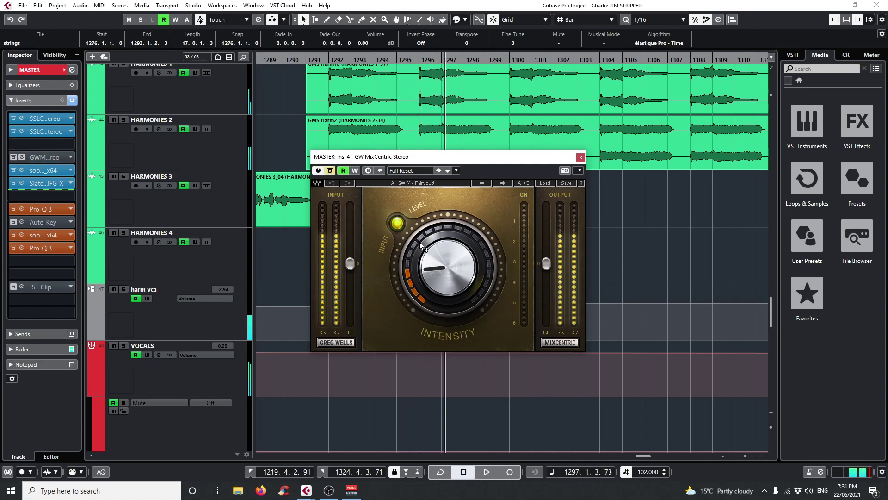
click(330, 170)
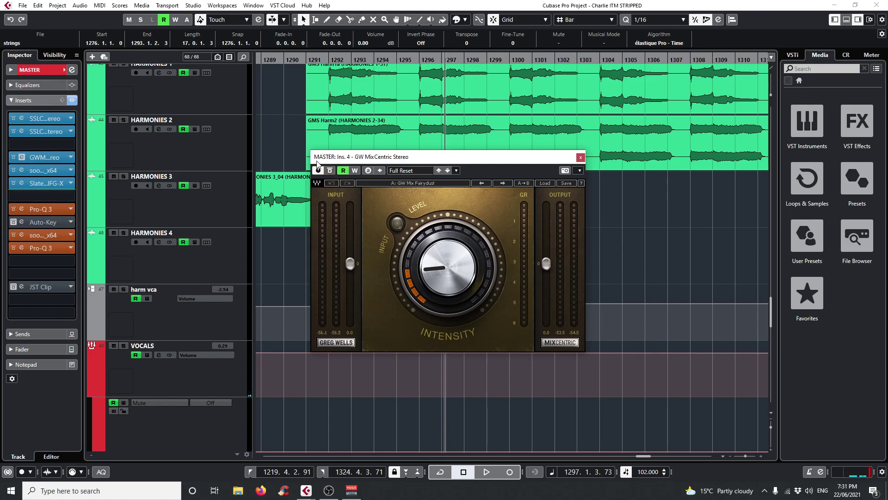
click(580, 158)
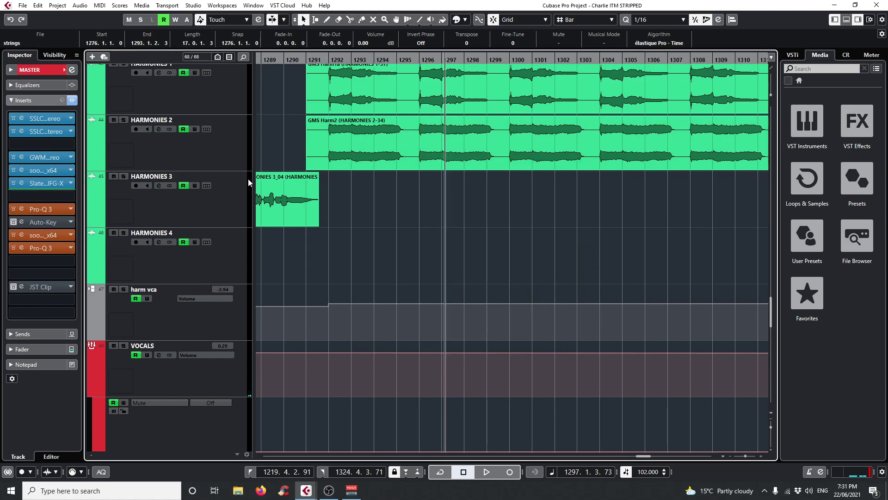
Step: Audition the delta signal of MASTER's insert 5, soothe2, while playing from bar 1292, ending with delta off
click(23, 171)
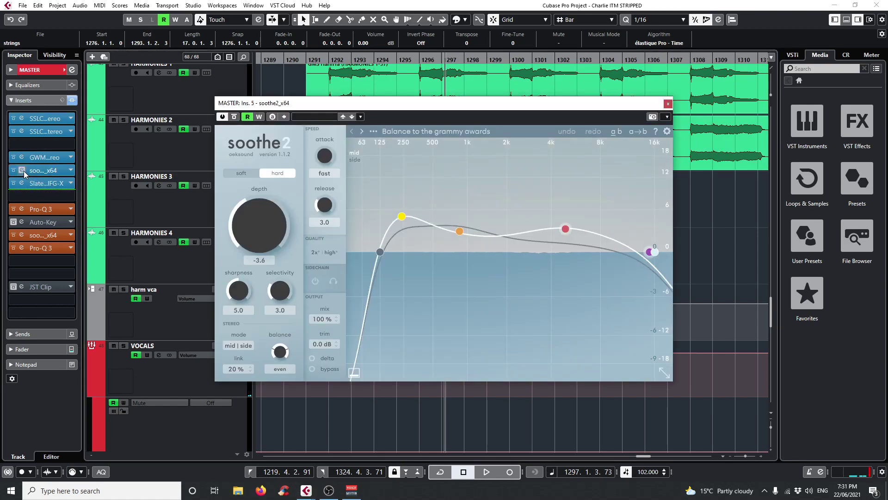
drag(340, 61, 327, 68)
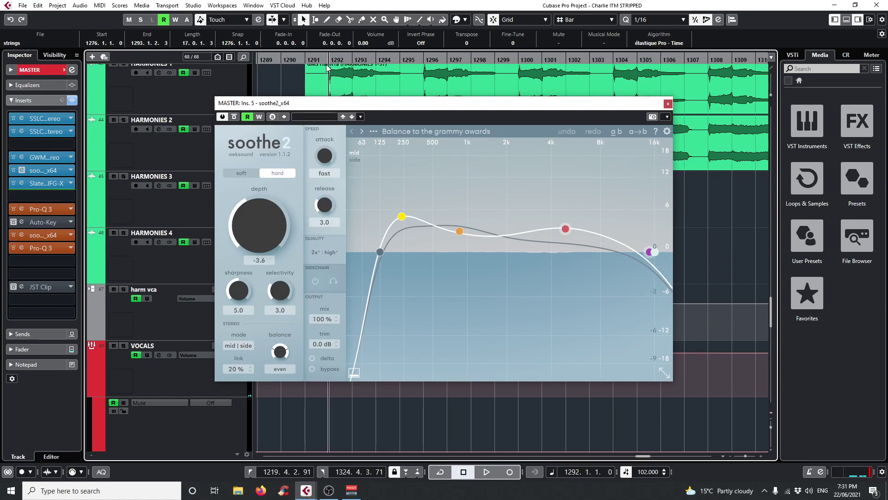
drag(365, 109, 409, 104)
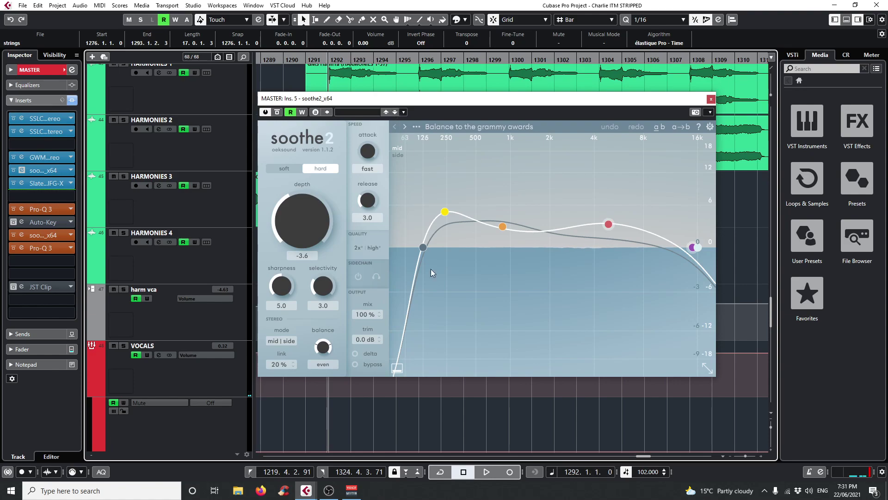
key(space)
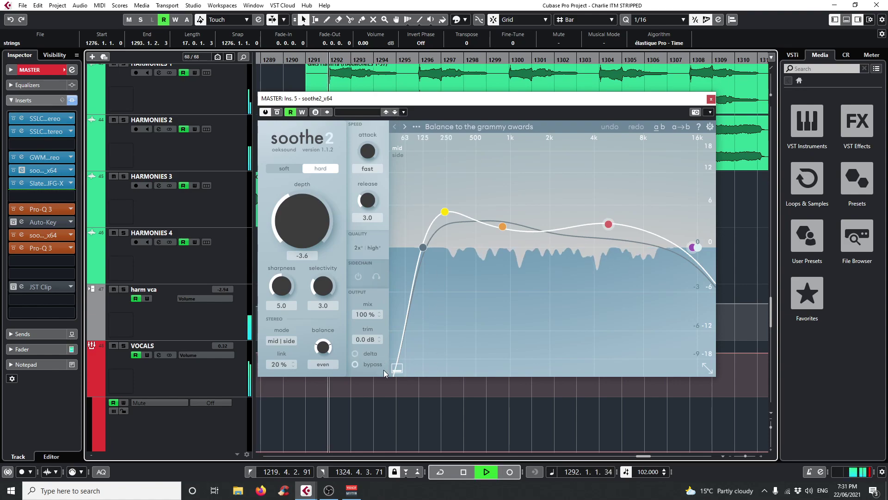
click(356, 354)
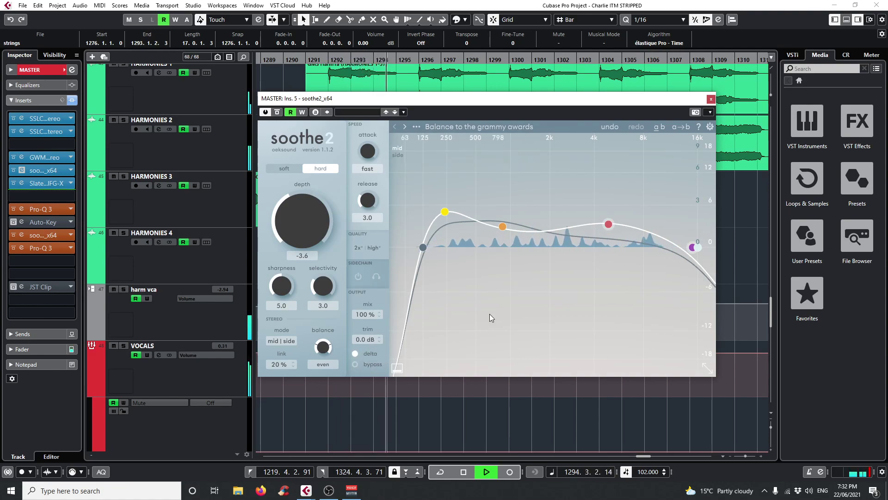
click(367, 355)
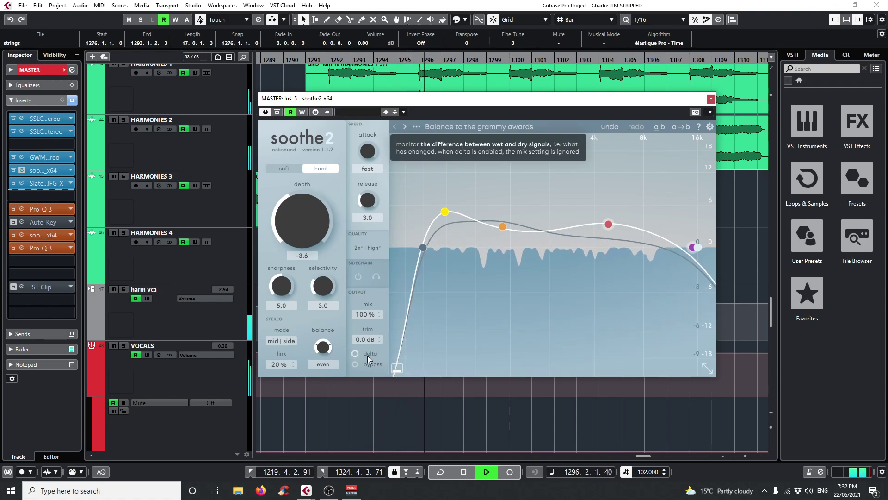
Step: Compare the playing mix with soothe2 bypassed and active, ending with it active, playback stopped and the plug-in closed
click(356, 367)
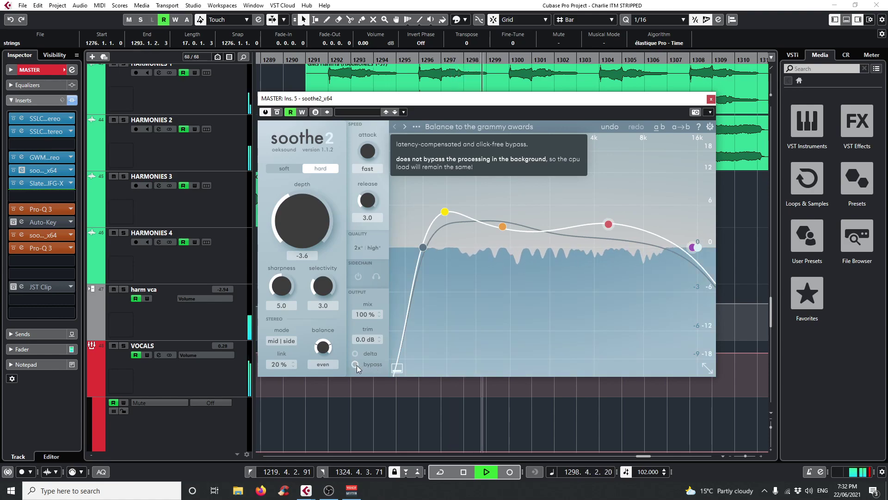
click(357, 365)
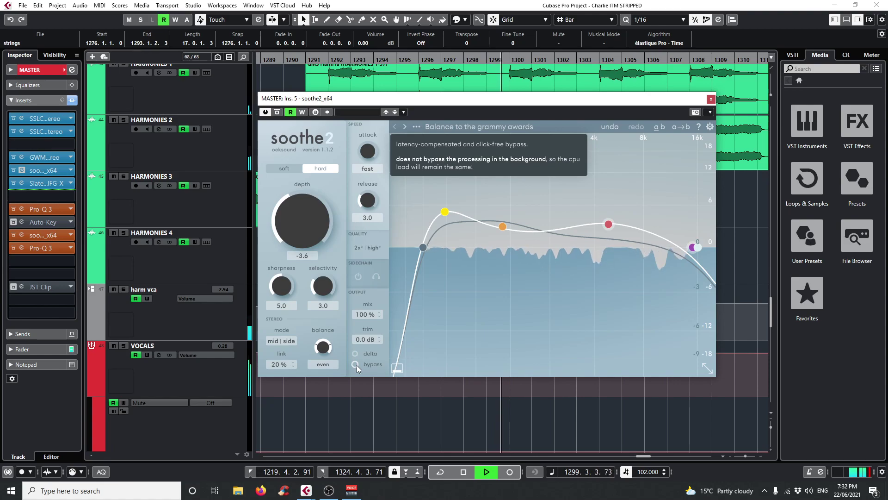
key(space)
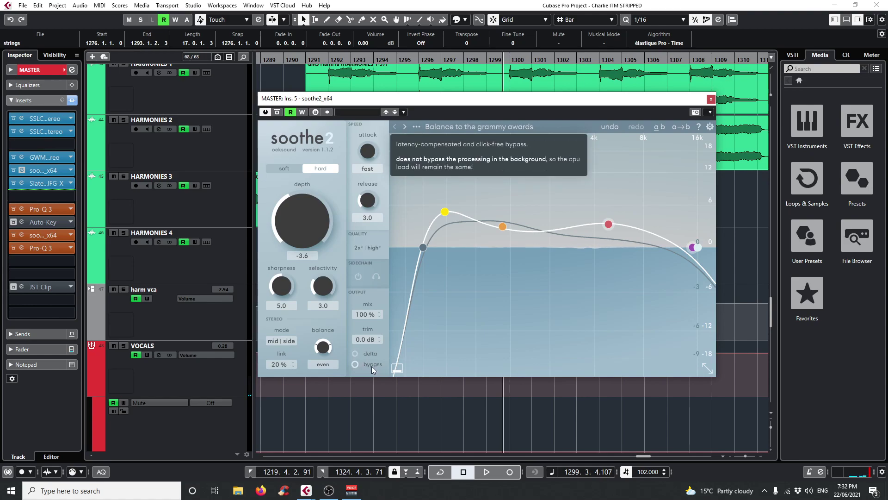
click(711, 100)
Step: Open the Slate Digital FG-X insert on MASTER and examine its level meters during a short playback
click(21, 182)
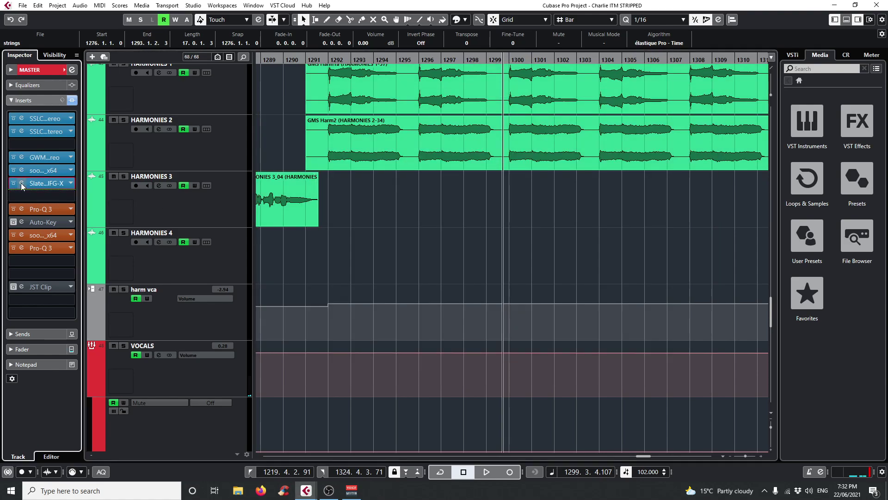
drag(497, 113, 440, 95)
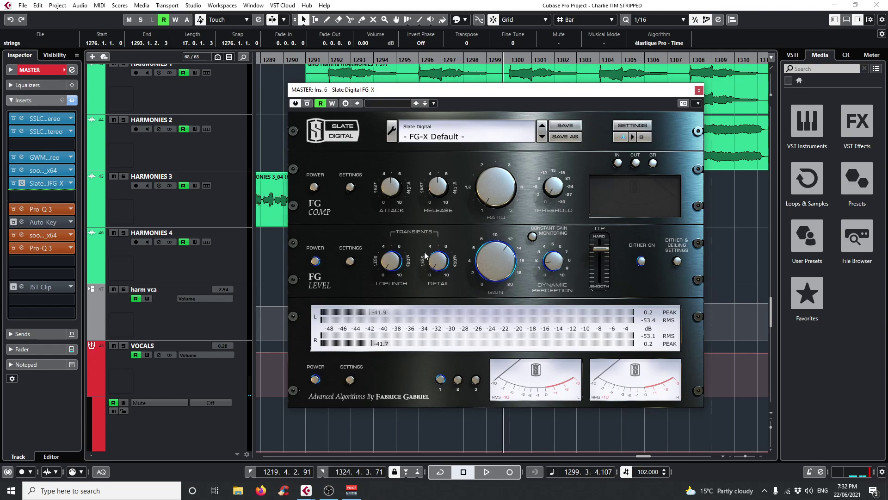
double_click(504, 61)
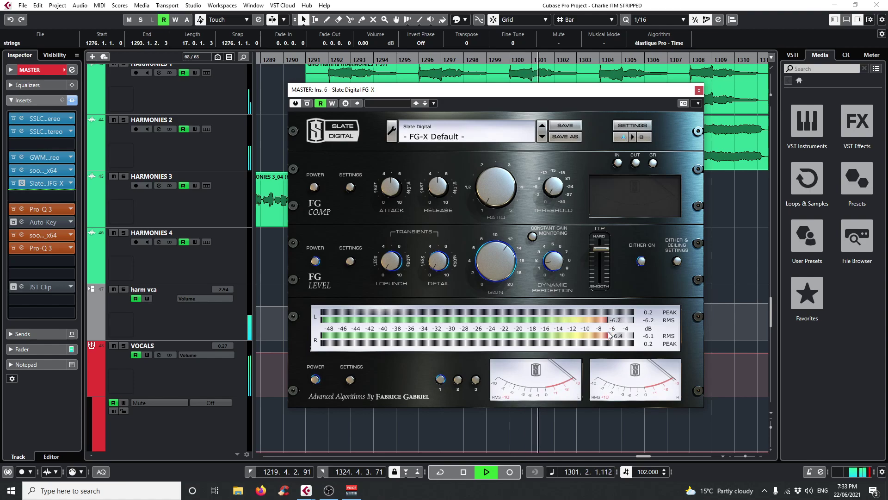
key(space)
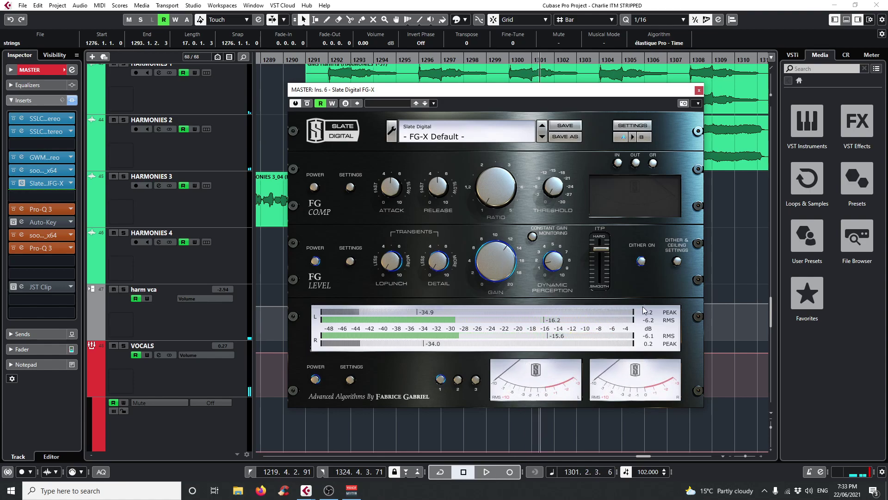
Step: Play from bar 1300 while lowering the FG-X level gain in stages through 10.9, 10.0 and 9.2 dB and below, and stop playback
click(508, 60)
key(space)
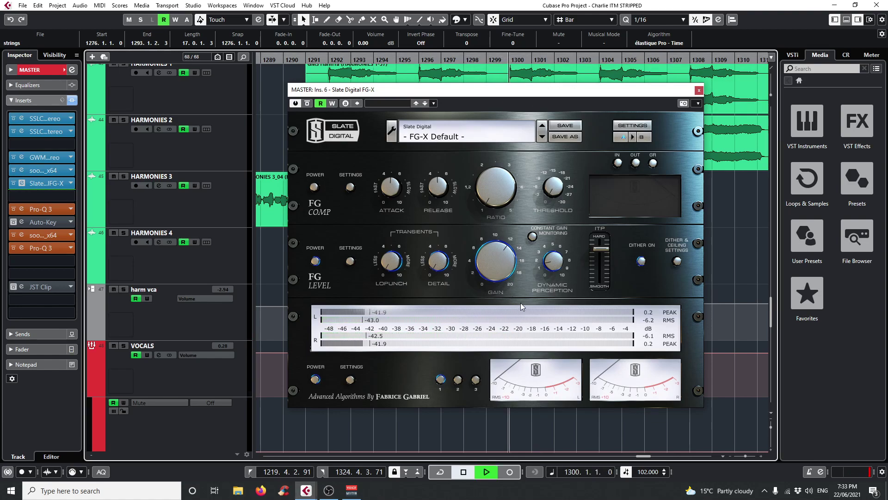
scroll(508, 273, down, 5)
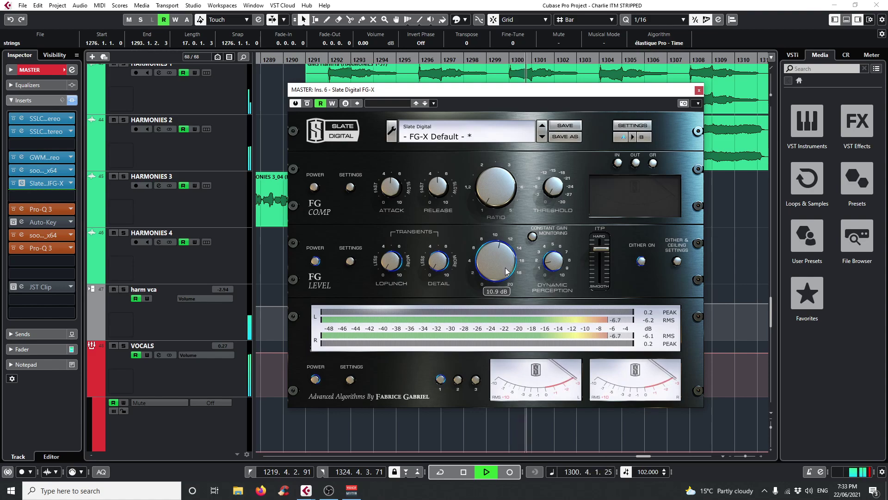
scroll(506, 276, down, 1)
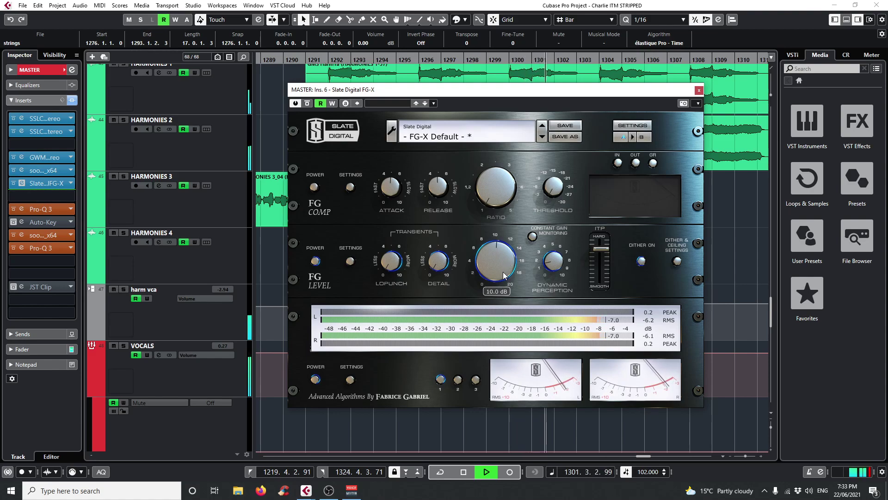
scroll(503, 276, down, 1)
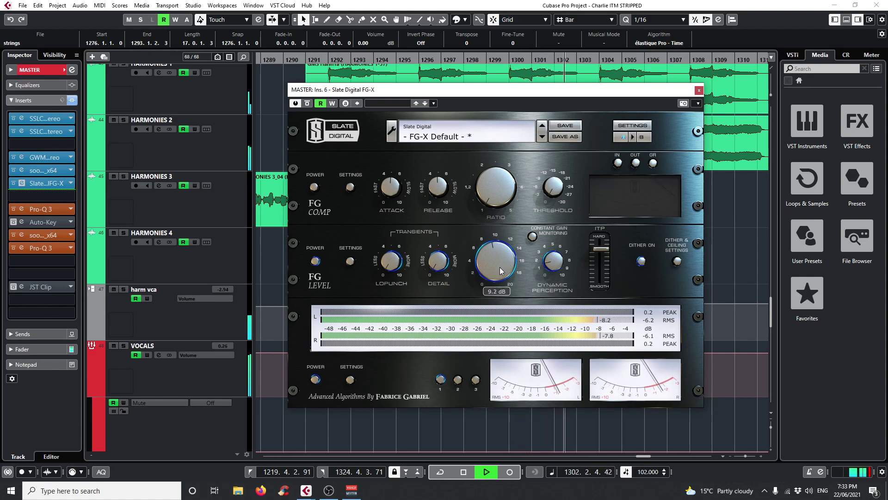
scroll(508, 297, down, 1)
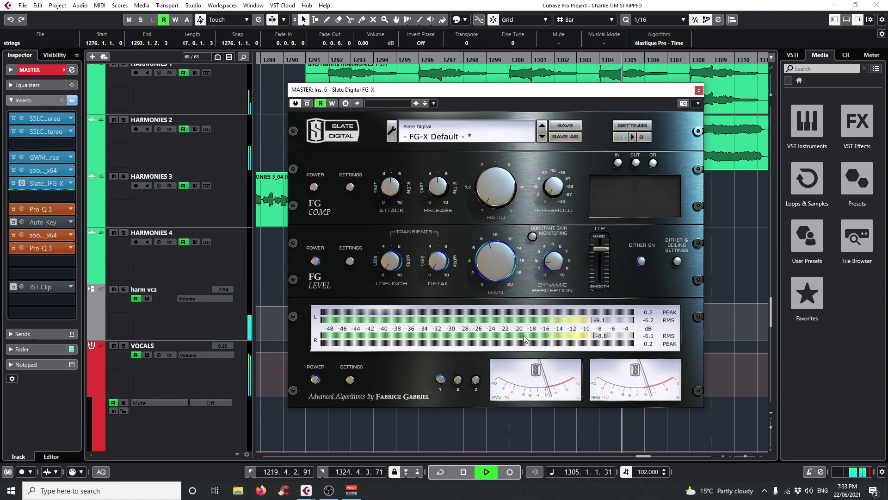
key(space)
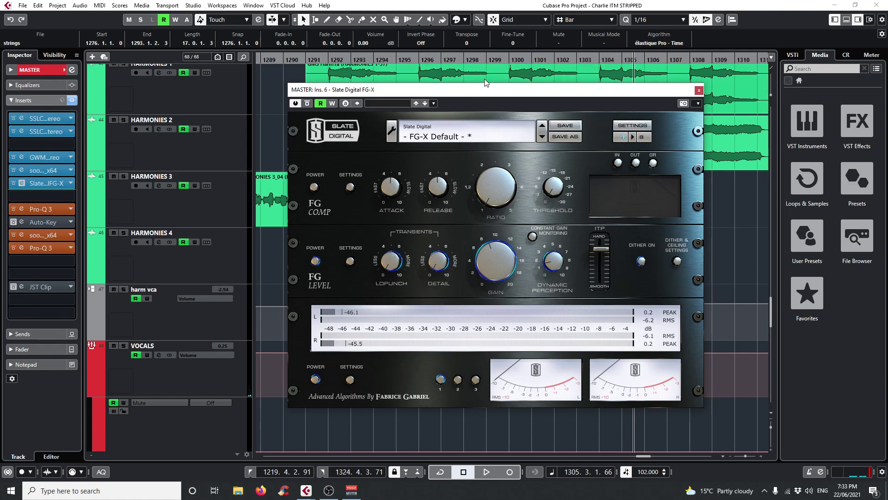
Step: Raise the FG-X level gain again, check the meters while playing from bar 1300, and close the plug-in
click(509, 59)
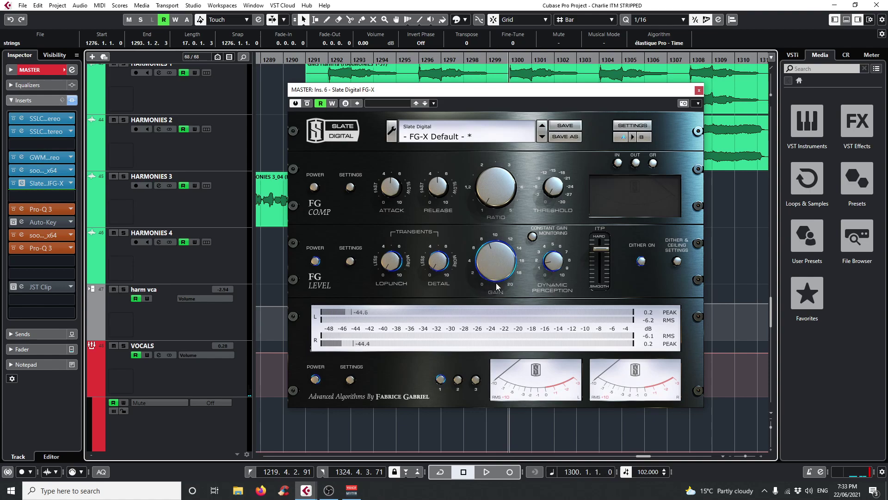
drag(492, 277, 484, 258)
key(space)
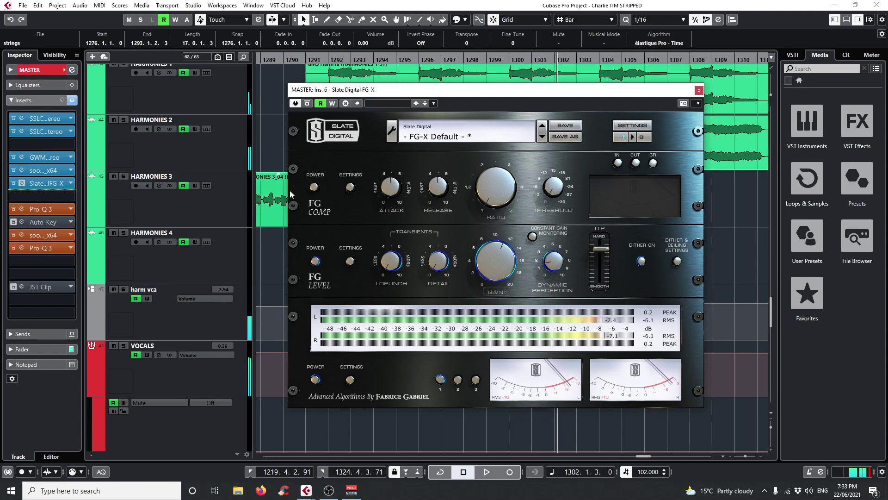
click(698, 91)
Step: Play from bar 1296 and audition the 587.15 Hz and 1491.6 Hz bands of MASTER's insert 8, Pro-Q 3, in isolation
click(21, 209)
mouse_move(442, 228)
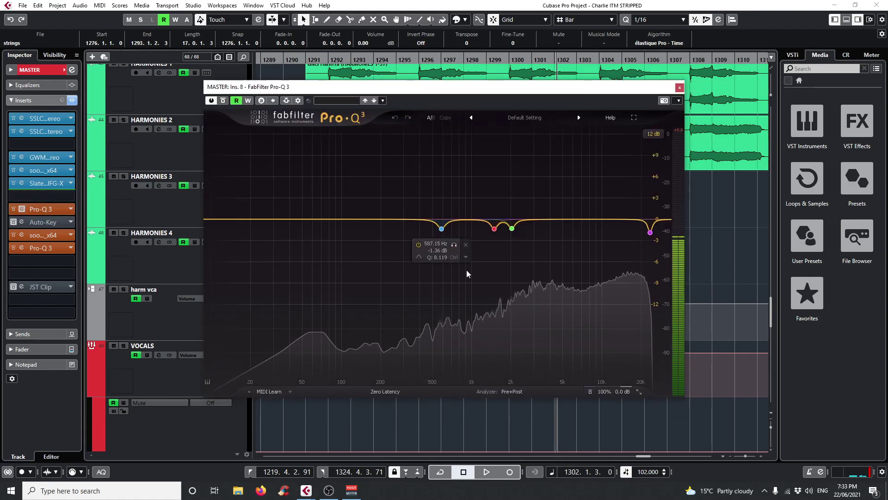
click(419, 57)
key(space)
mouse_move(484, 232)
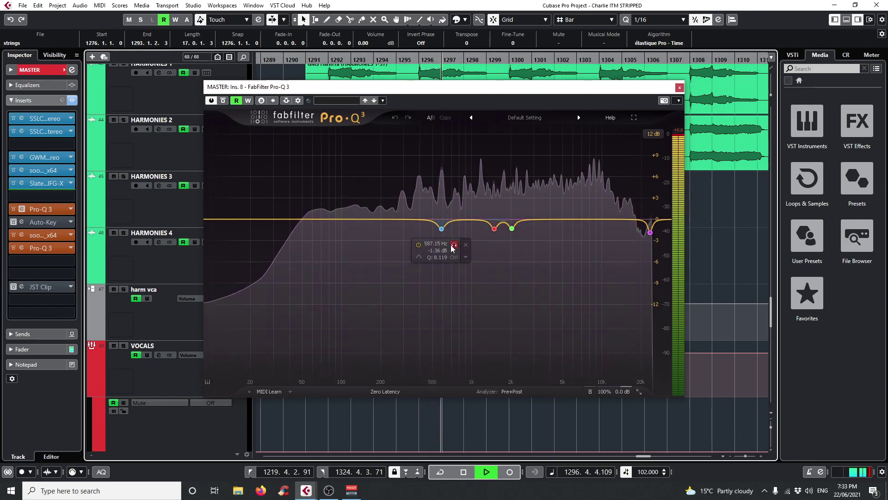
click(453, 245)
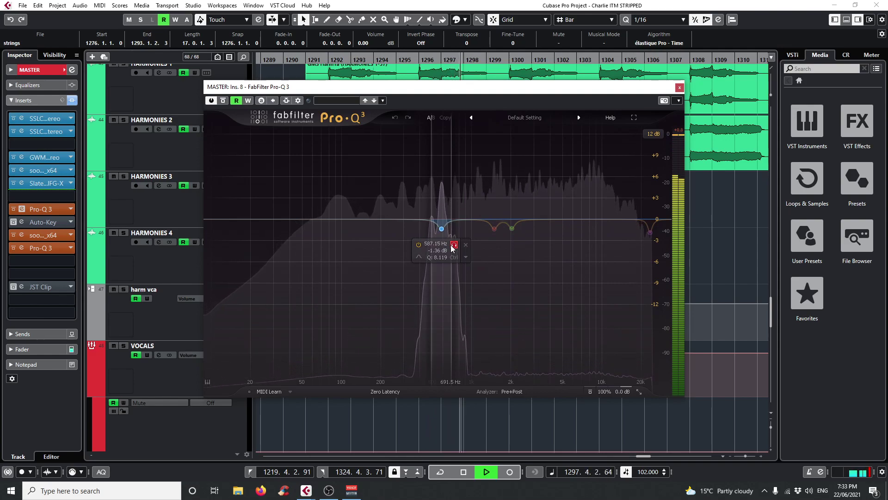
click(494, 229)
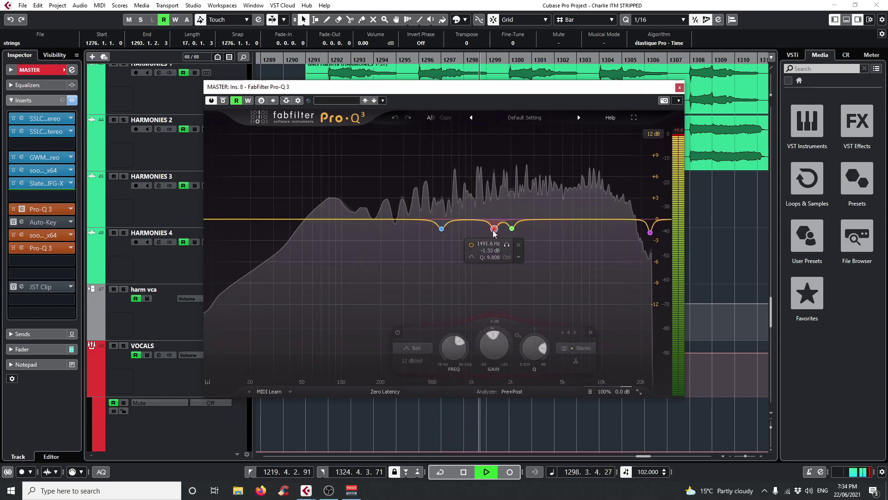
click(506, 245)
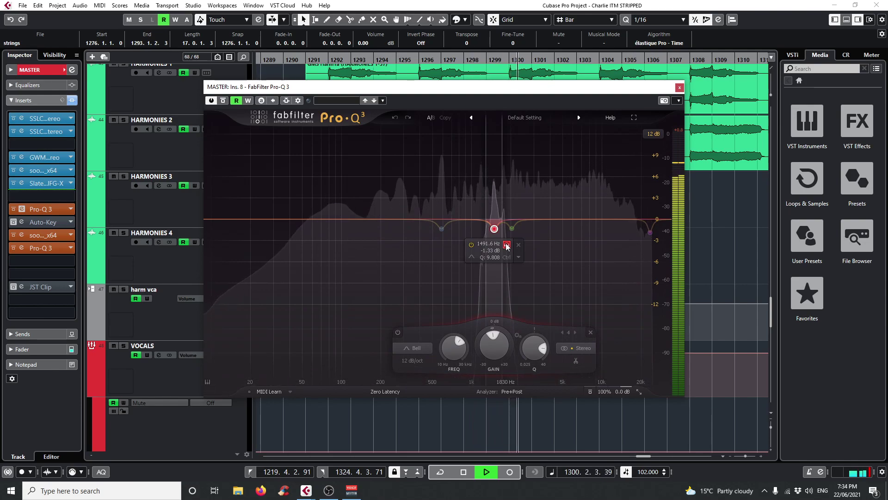
Step: End the isolated listening of the 1491.6 Hz band, stop playback and solo the MASTER channel
click(507, 245)
key(space)
scroll(153, 222, down, 5)
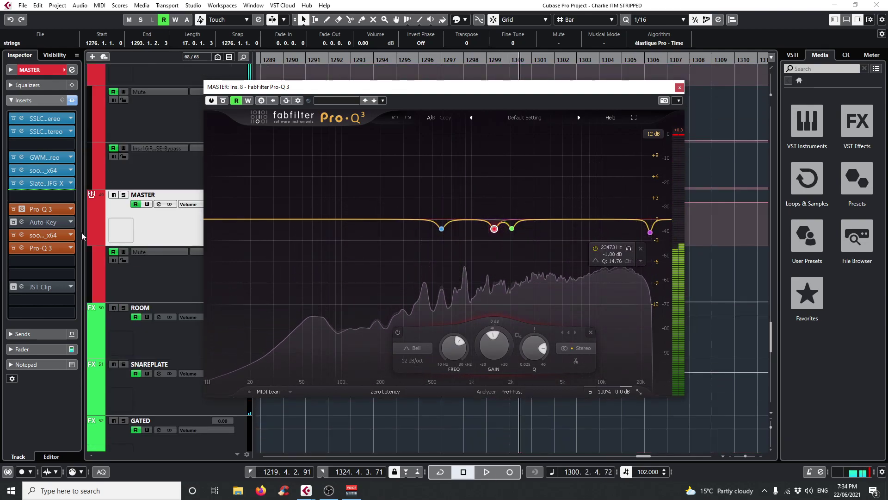
click(124, 195)
mouse_move(508, 241)
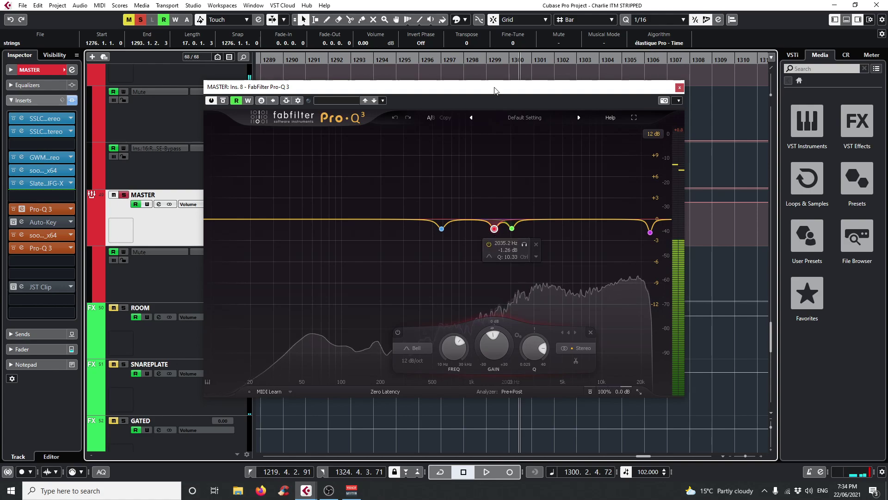
Step: Play from bar 1298, audition the 1491.6 Hz, 587.15 Hz and 2035.2 Hz bands of Pro-Q 3 in isolation, and close the plug-in
key(shift+b)
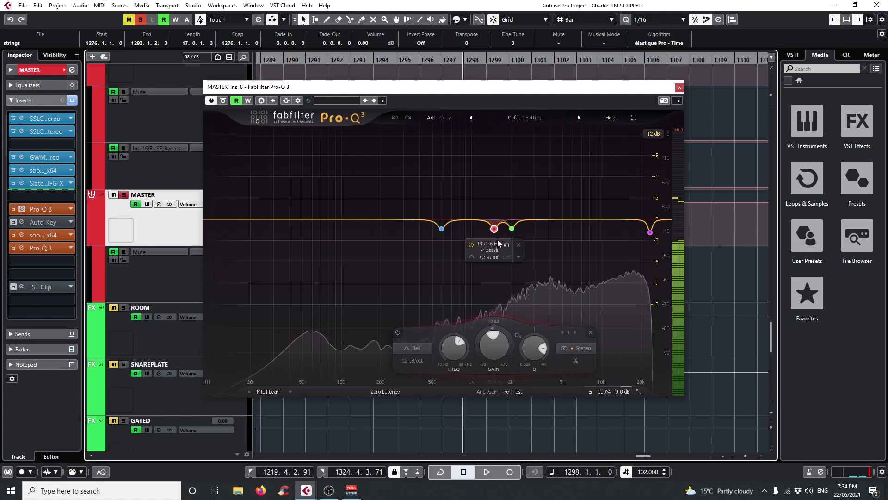
key(space)
drag(507, 247, 455, 246)
key(space)
key(space)
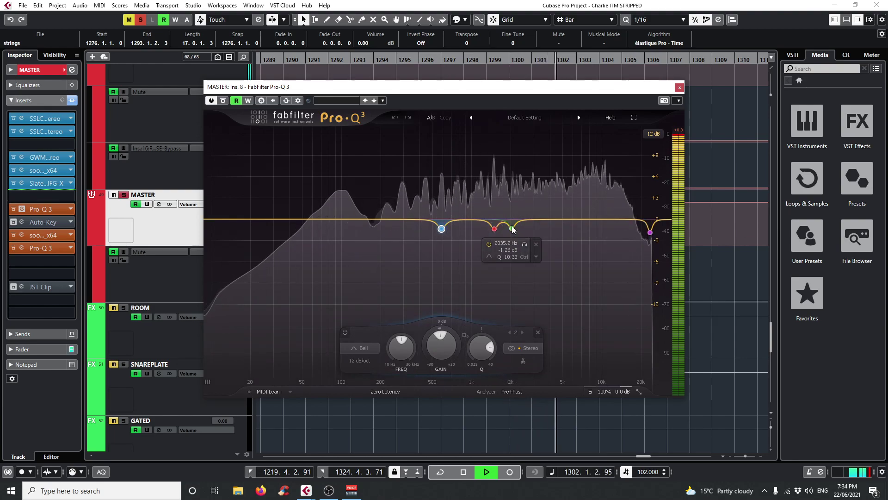
drag(523, 243, 524, 244)
key(space)
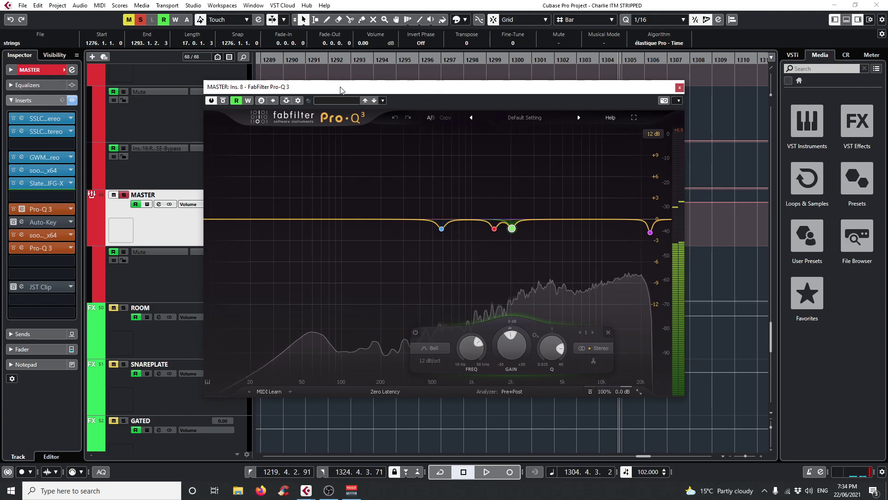
click(678, 88)
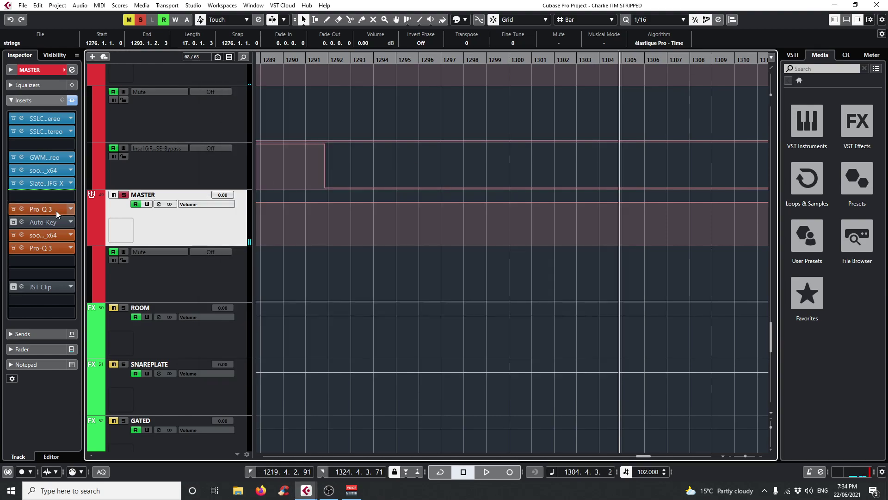
Step: Open MASTER's insert 10, soothe2, examine its settings, return the play position to bar 1298 and close the plug-in
click(22, 235)
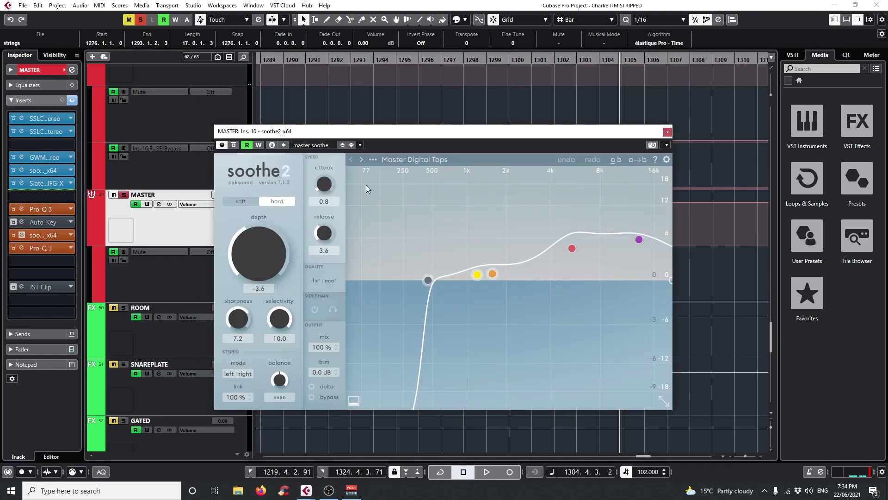
click(471, 61)
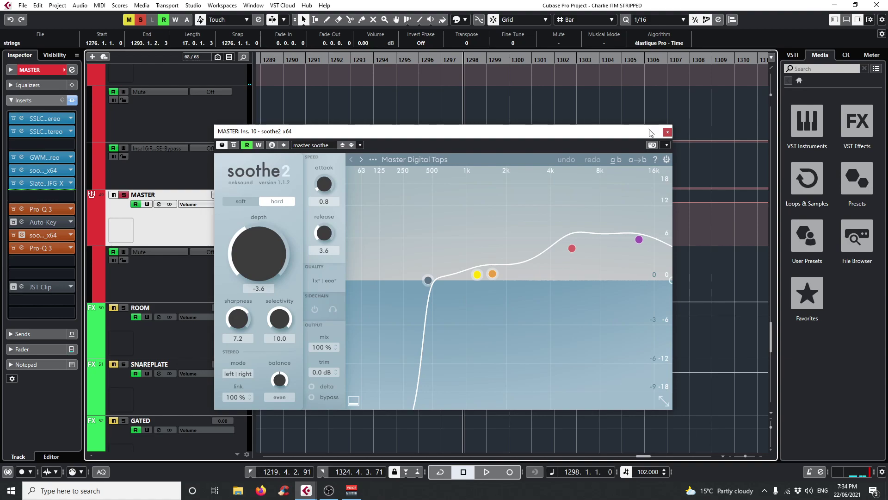
click(667, 132)
Step: Open MASTER's insert 11, Pro-Q 3, examine its narrow cut bands and close the plug-in
click(21, 248)
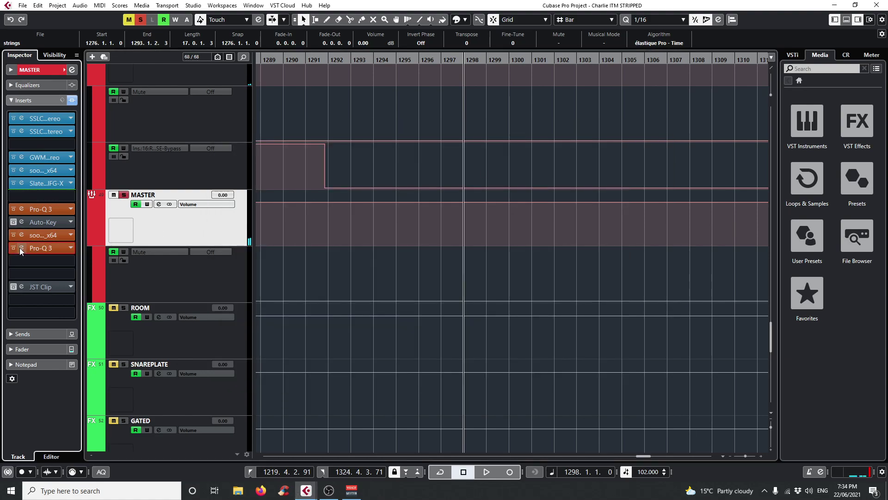
mouse_move(618, 240)
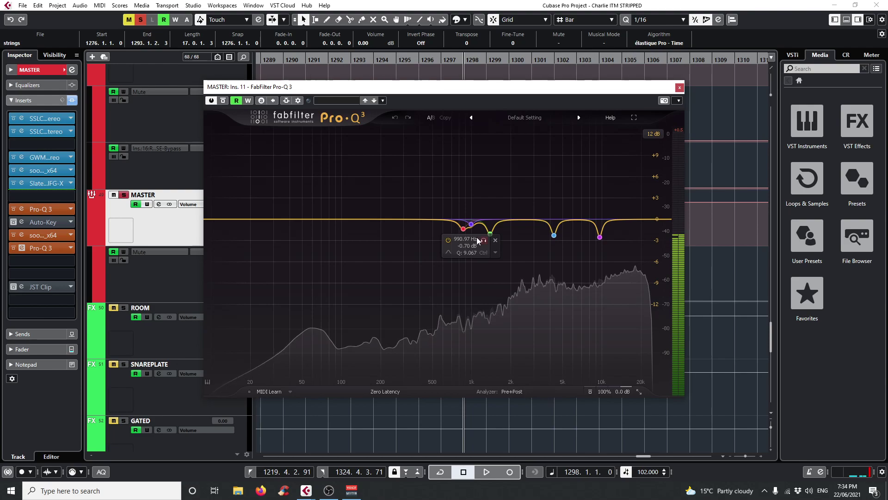
click(679, 87)
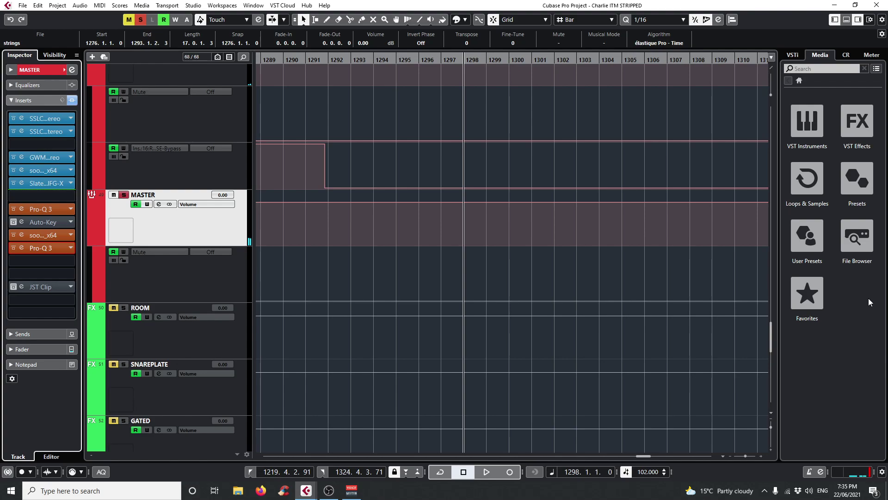
Step: Clear all solos, place the play position at bar 1291 and solo the DRUMS and CRUSH groups
click(143, 20)
click(314, 58)
scroll(396, 326, up, 15)
scroll(396, 326, up, 12)
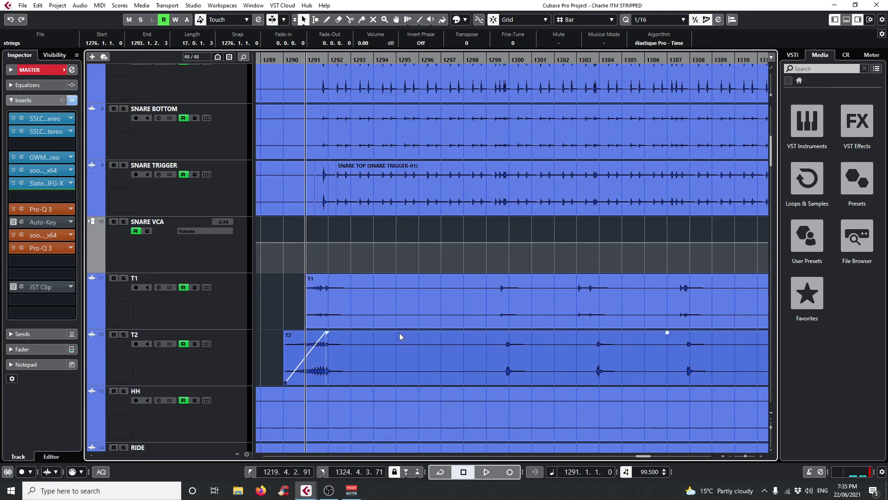
scroll(399, 332, down, 7)
scroll(400, 336, down, 2)
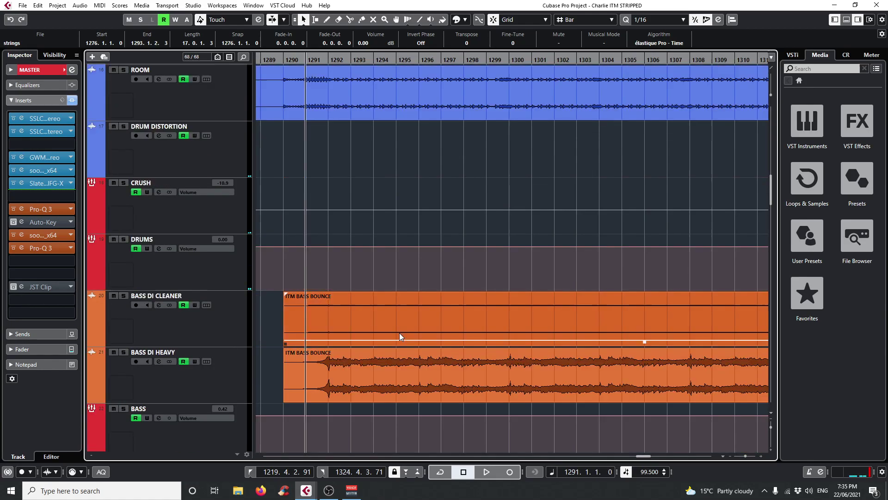
click(124, 239)
click(124, 183)
Step: Play the soloed drums from bar 1291 while reviewing the individual drum tracks, and stop playback
key(space)
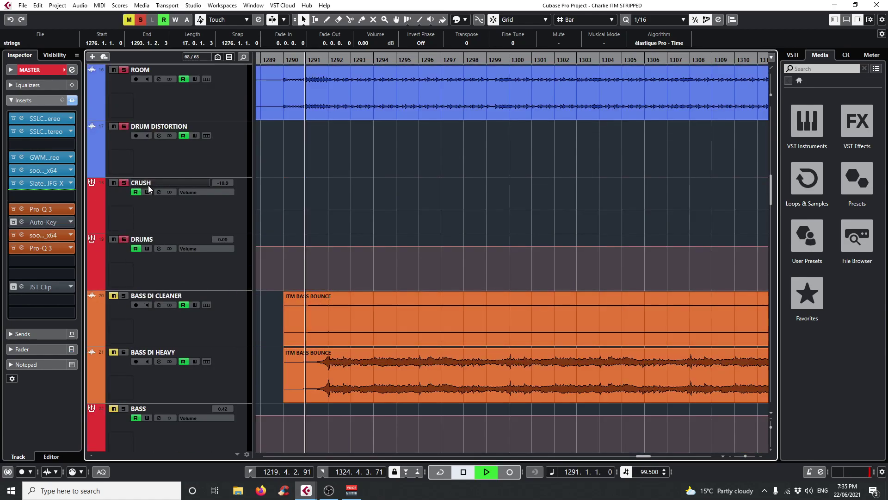
scroll(381, 262, up, 2)
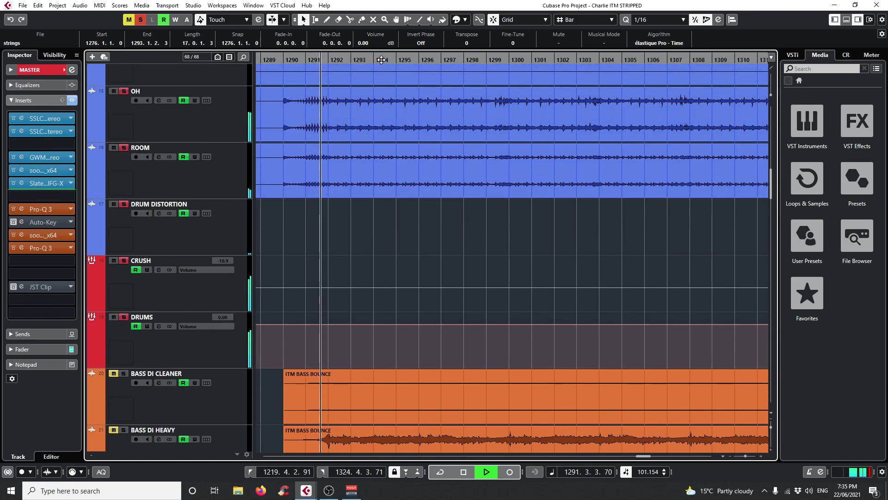
scroll(544, 328, up, 2)
scroll(544, 328, up, 15)
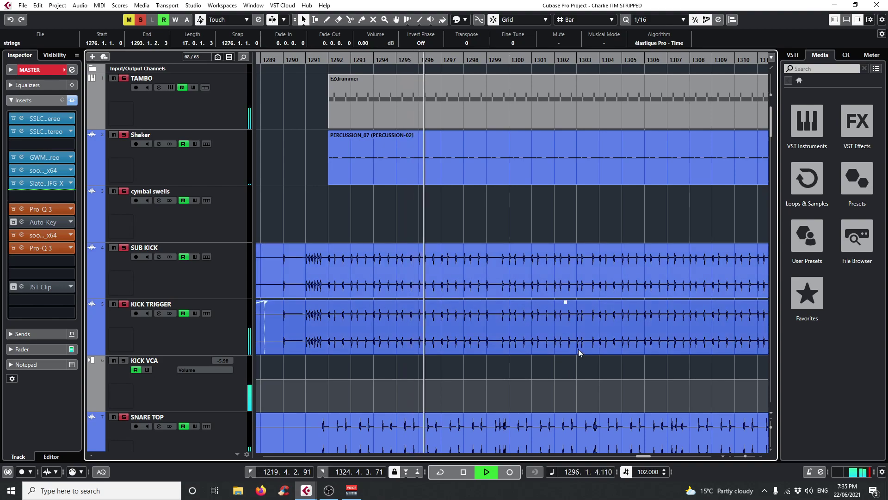
scroll(559, 367, down, 13)
scroll(571, 323, down, 3)
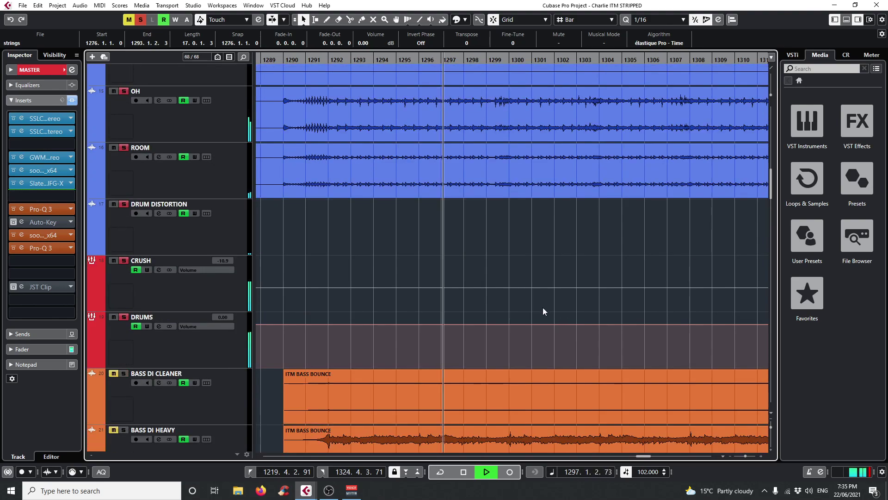
key(space)
Step: Open the SSLComp on the DRUMS group's insert 1 and examine its compression meter while playing from near bar 1293
click(228, 349)
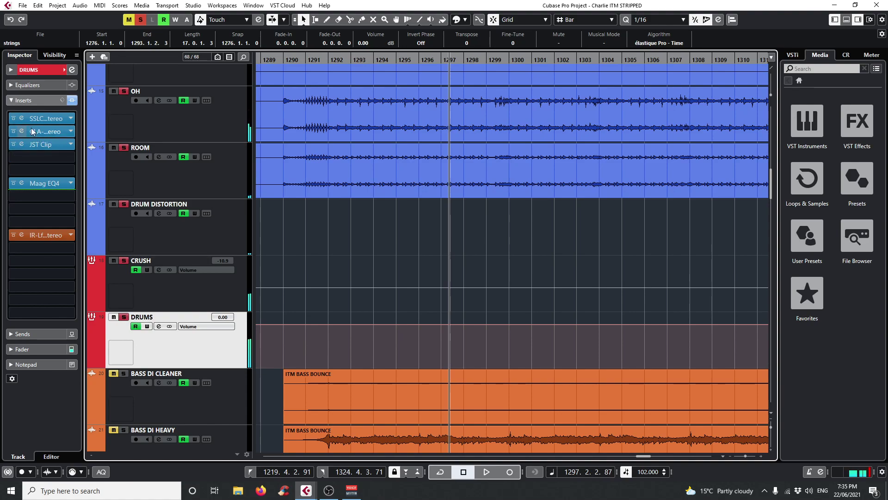
click(22, 119)
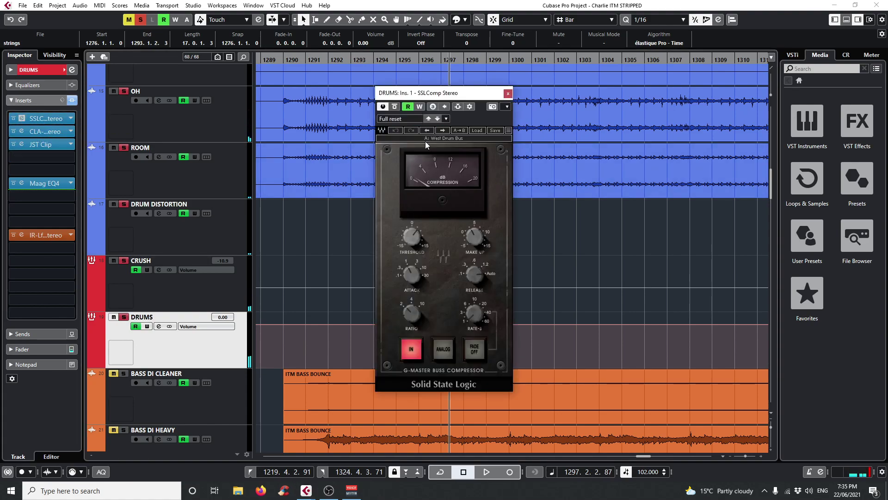
click(342, 57)
key(space)
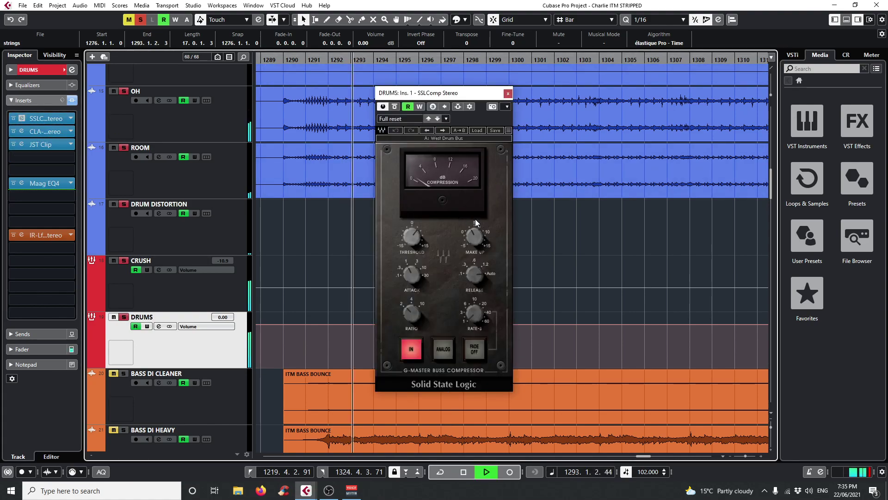
Step: Open the CLA-76 on the DRUMS group's insert 2 and examine its gain-reduction meter during playback
click(21, 131)
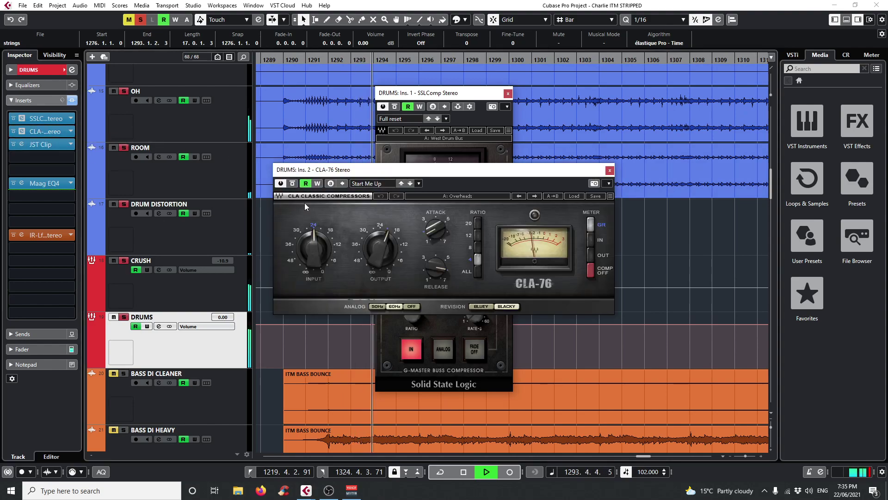
key(space)
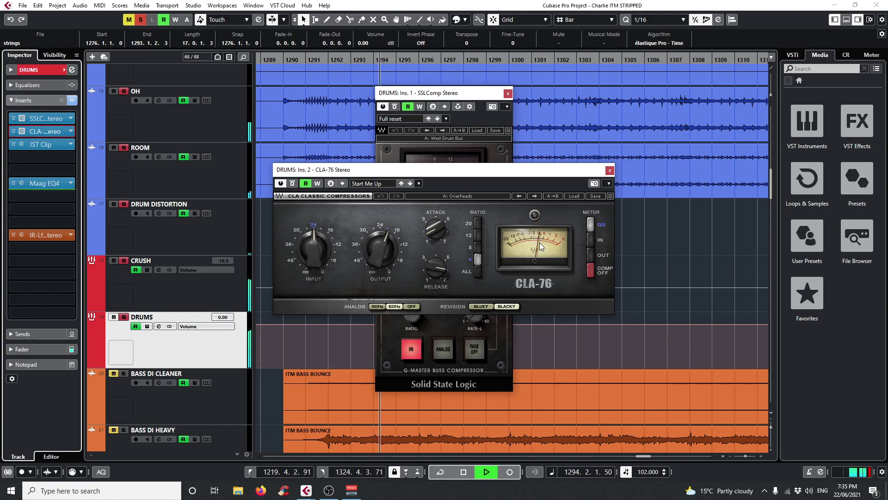
key(space)
Step: Open JST Clip on the DRUMS group's insert 3, move its window aside and compare the drums with it bypassed and active
click(22, 144)
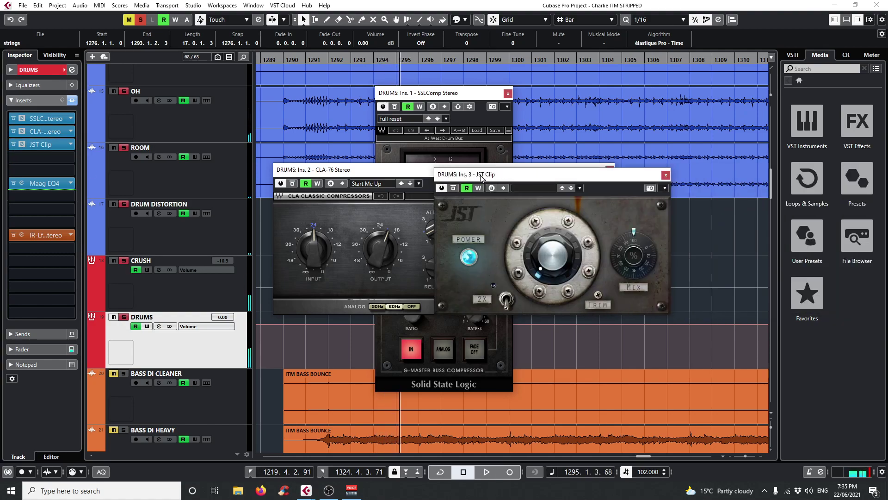
drag(463, 166, 284, 162)
key(space)
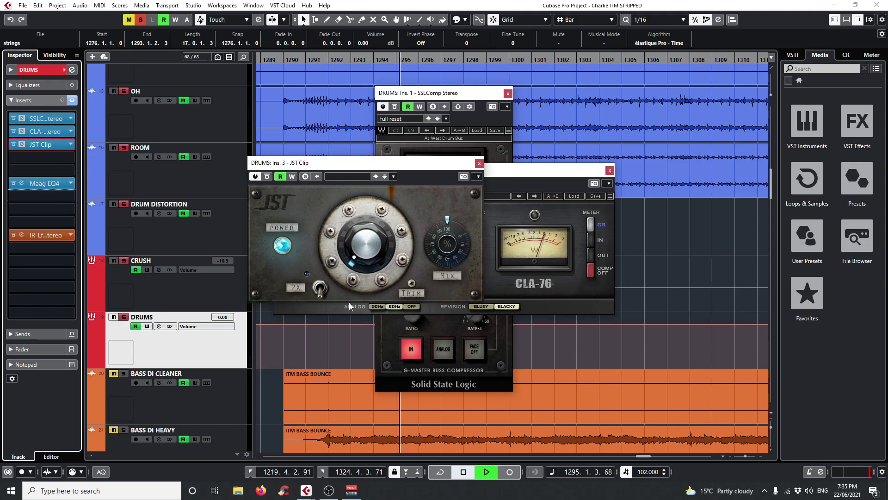
click(267, 176)
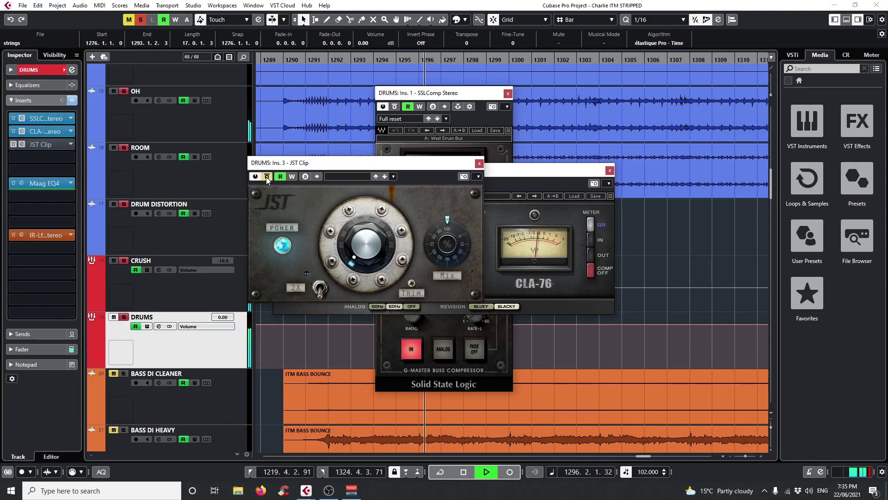
click(267, 177)
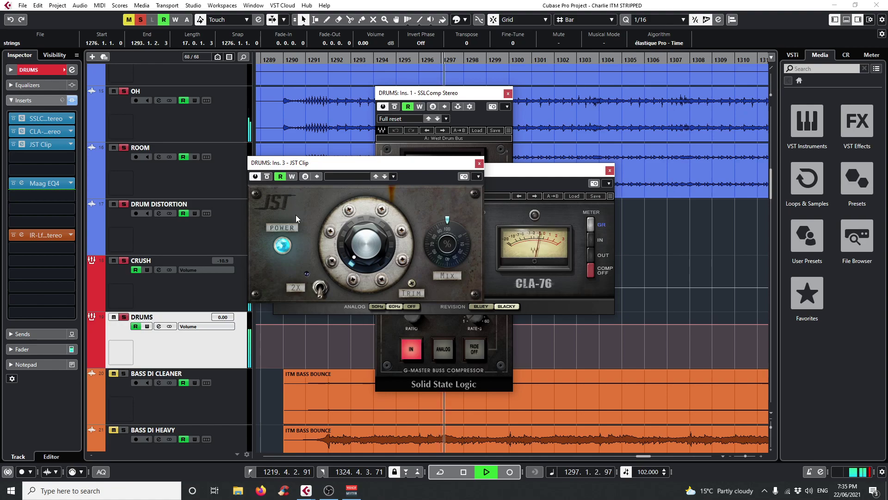
key(space)
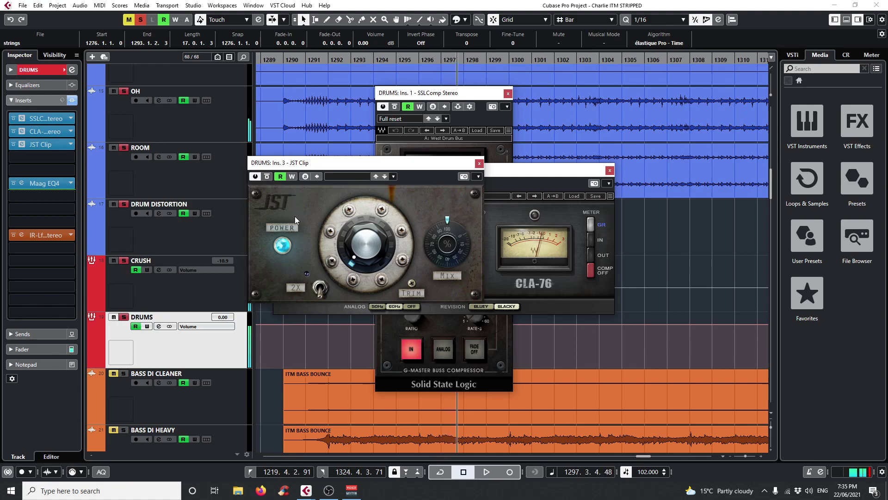
Step: Open Maag EQ4 on DRUMS, compare it bypassed and active while playing from bar 1296, and close the EQ4 and JST Clip windows
click(22, 183)
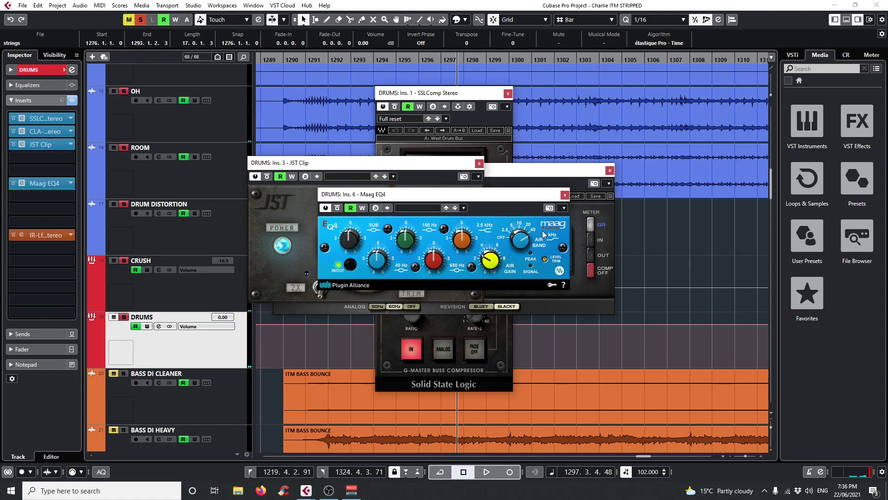
drag(479, 197, 521, 175)
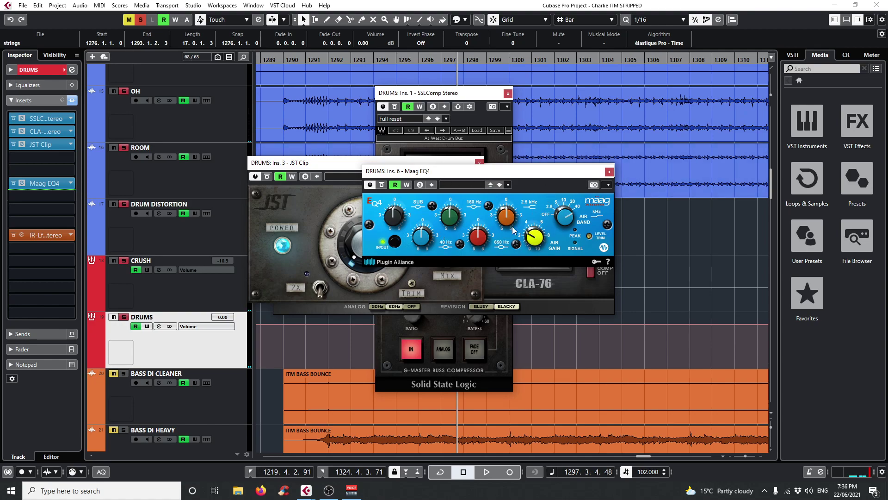
click(428, 60)
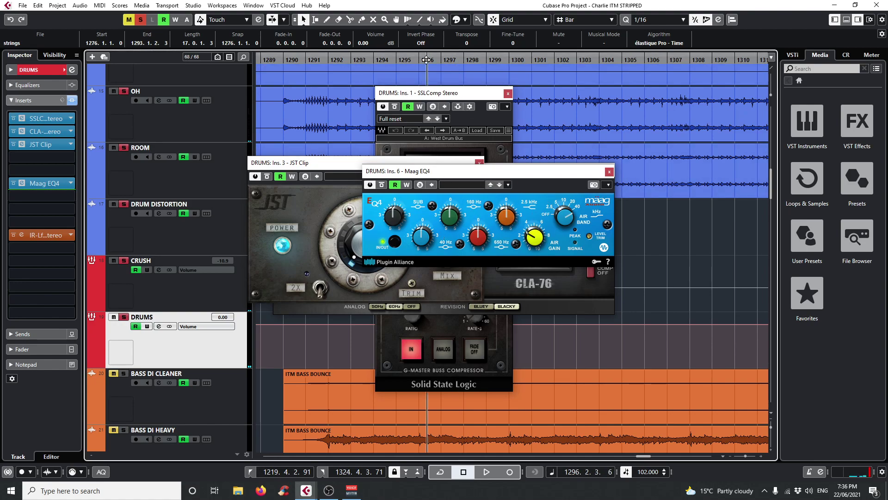
click(419, 59)
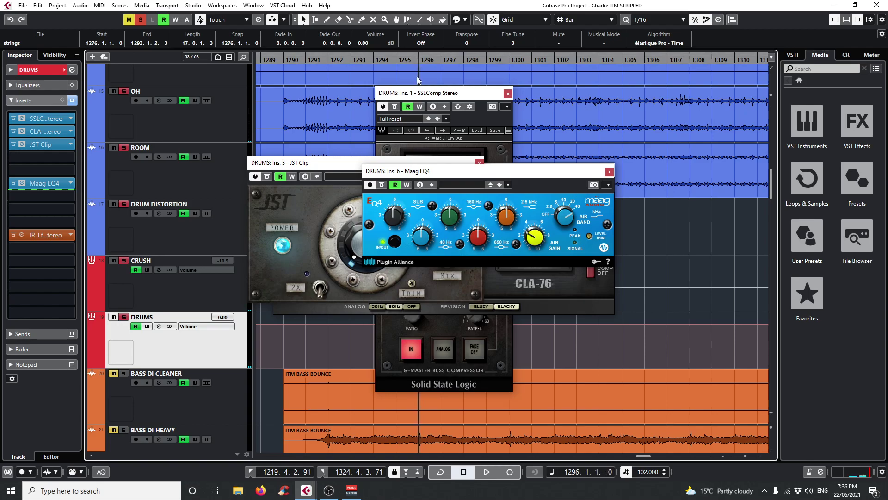
click(383, 185)
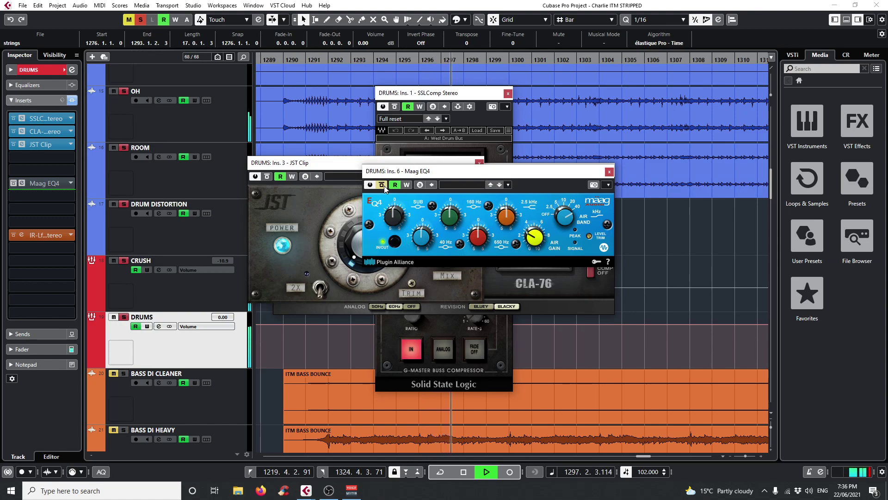
click(383, 185)
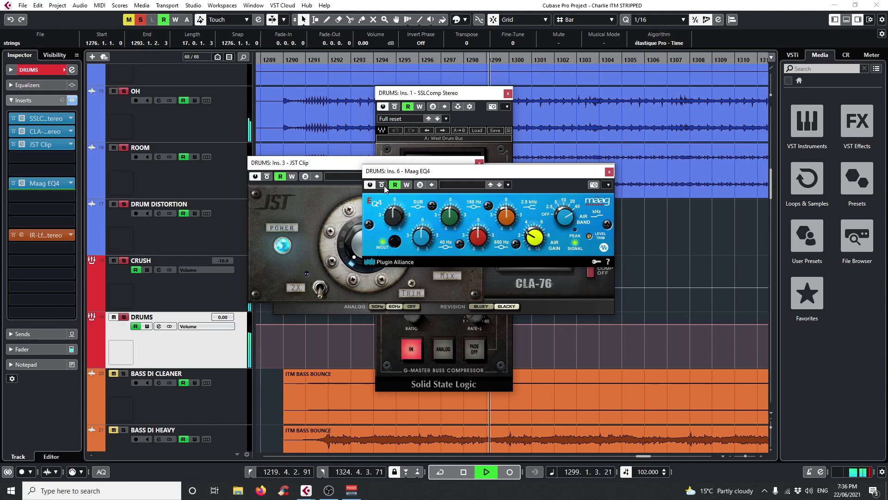
key(space)
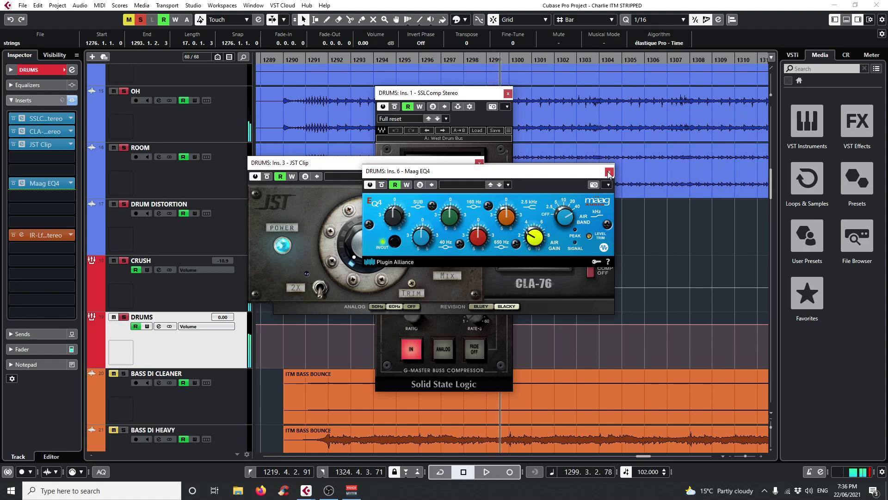
click(608, 172)
click(479, 163)
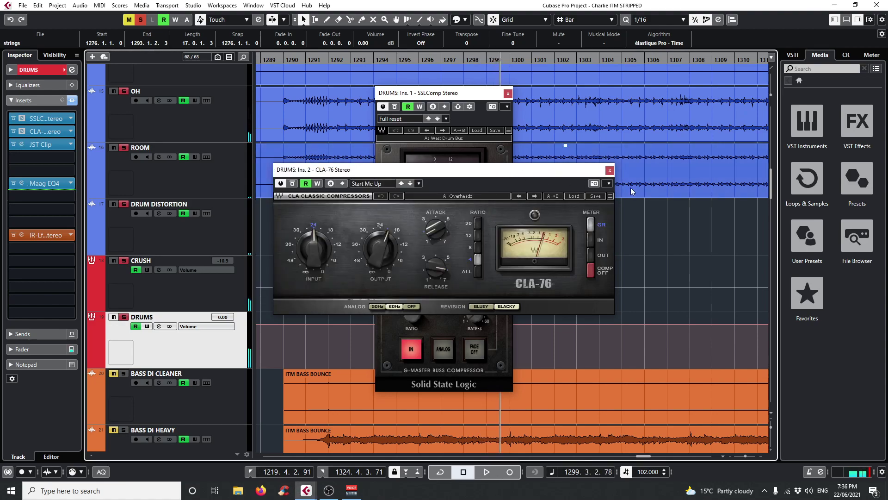
Step: Close the CLA-76 and SSLComp windows, and open the IR-L reverb on the DRUMS group's insert 10 to examine it during playback
click(610, 170)
click(508, 94)
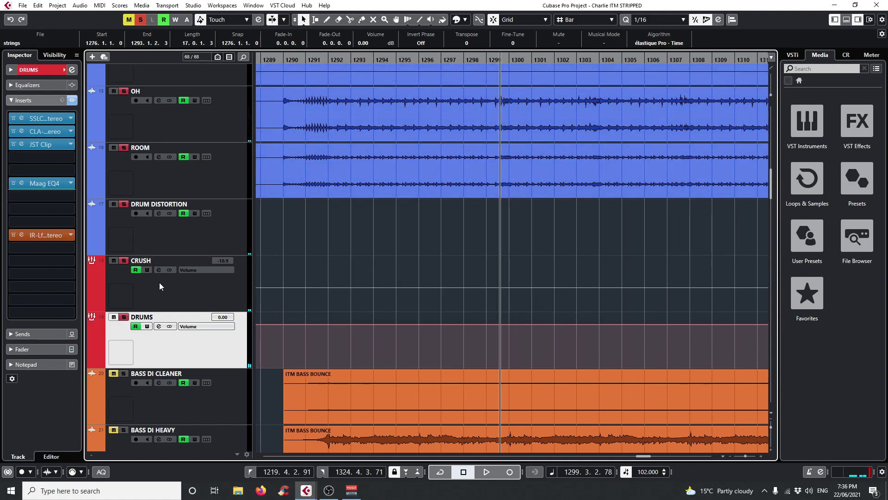
click(21, 235)
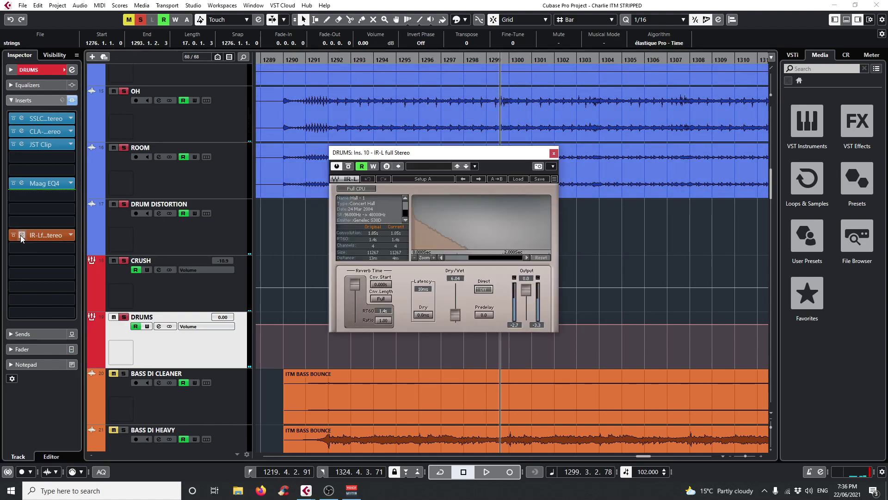
key(space)
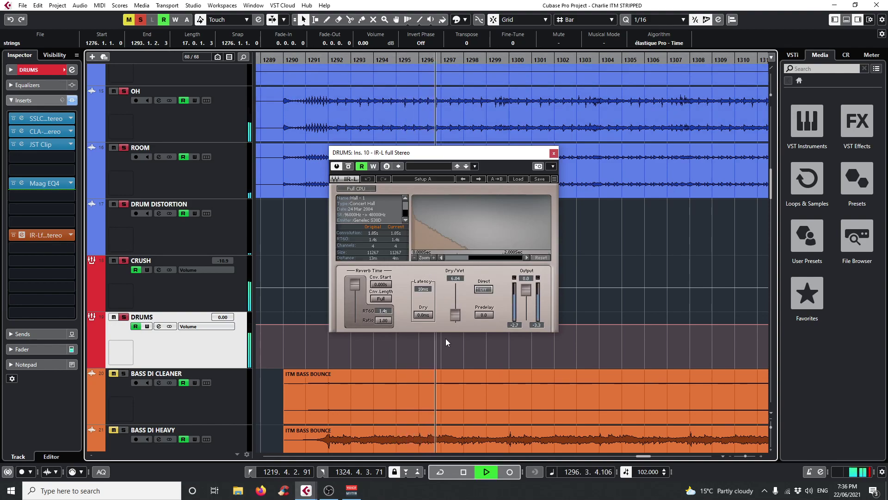
key(space)
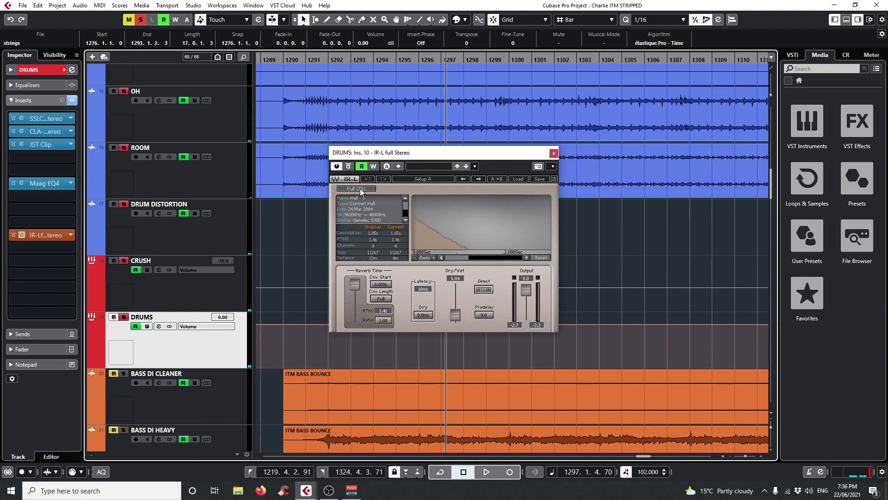
Step: Compare the drums with the IR-L reverb bypassed and active during playback, and close its window
click(350, 168)
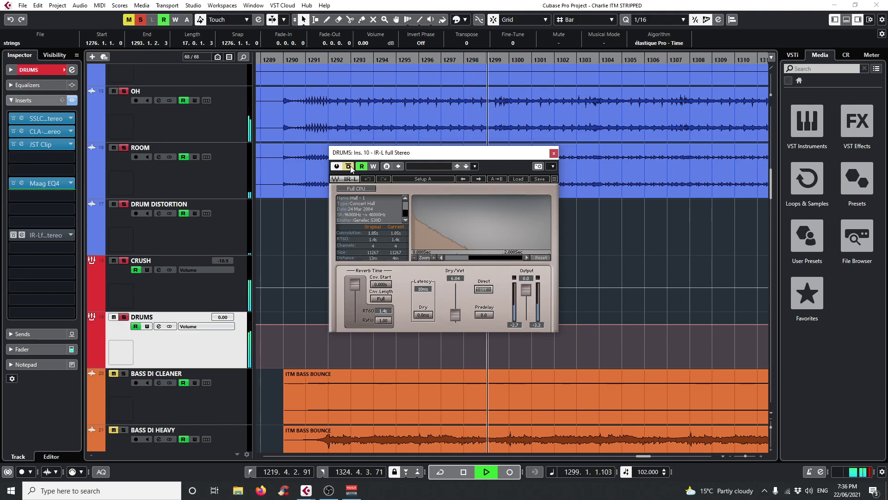
click(349, 166)
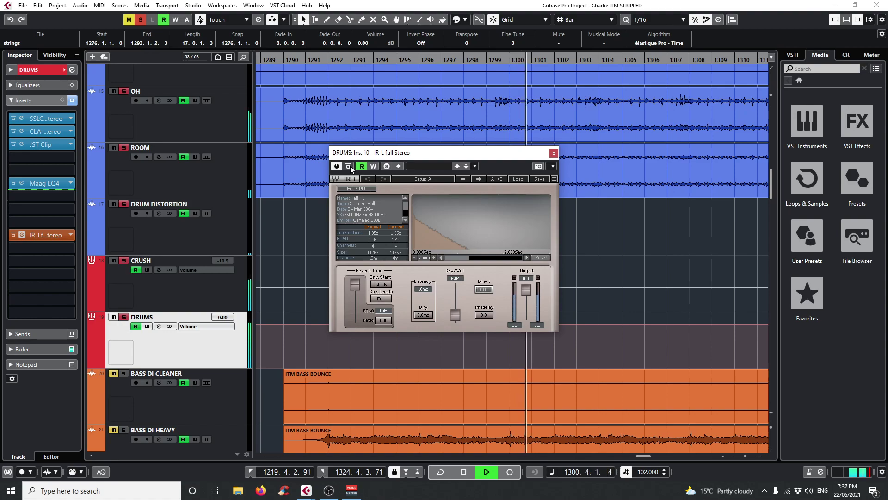
click(349, 166)
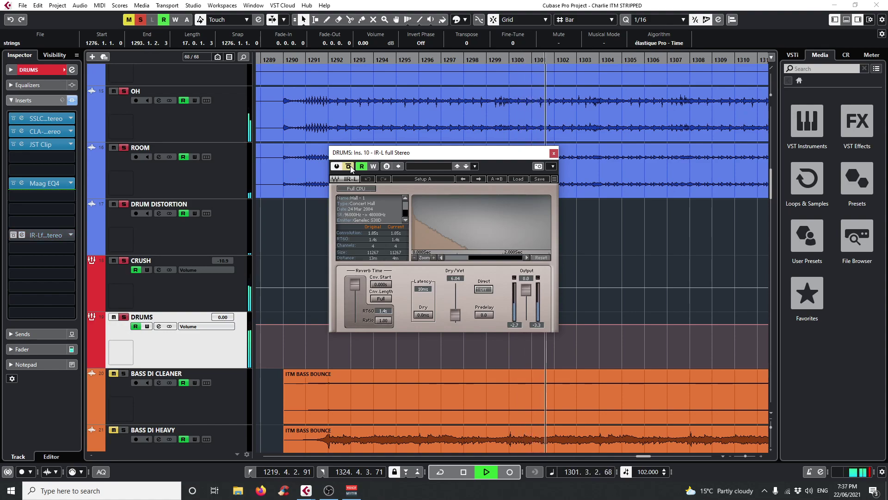
click(349, 166)
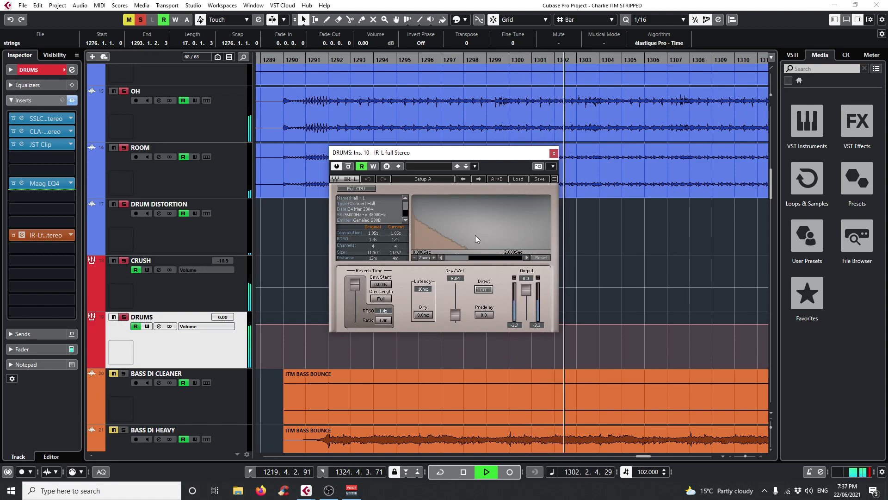
key(space)
click(553, 153)
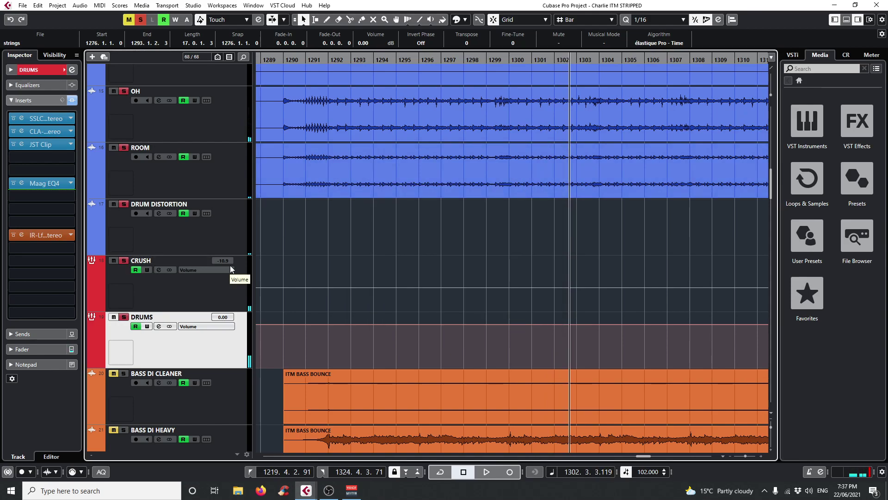
Step: Clear all solos and solo the TAMBO and Shaker tracks for playback from bar 1293
scroll(476, 314, up, 10)
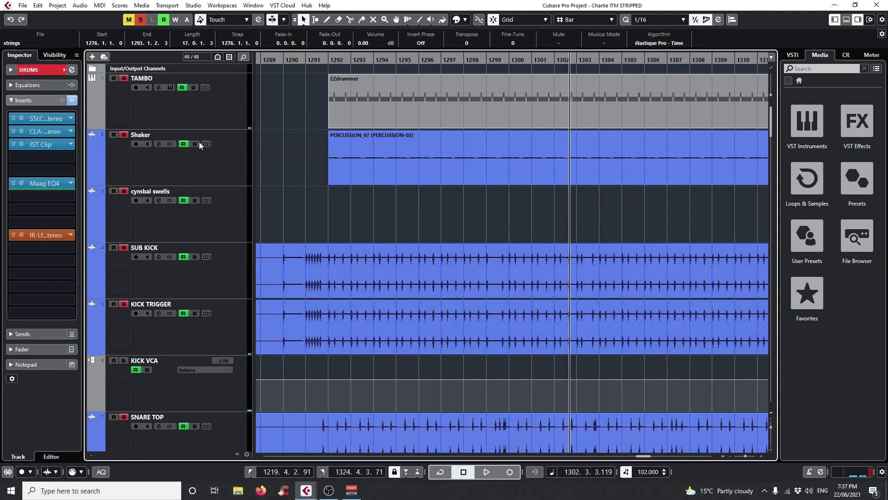
click(140, 20)
click(359, 57)
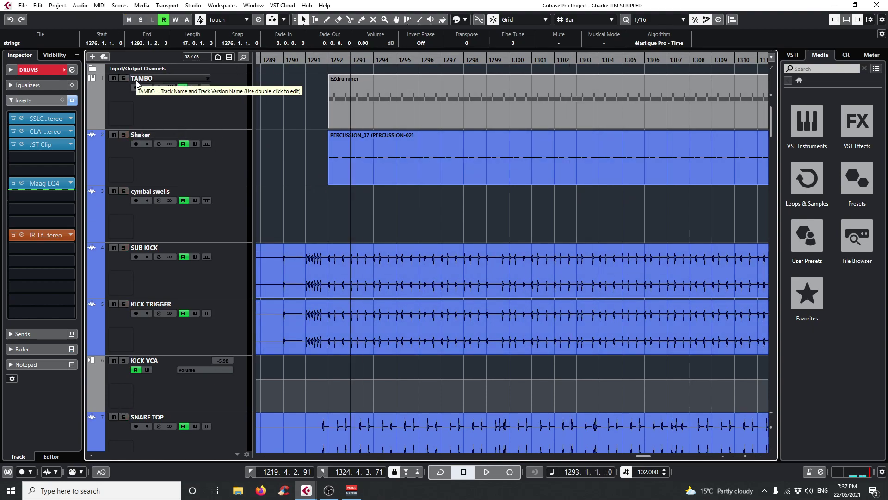
click(124, 135)
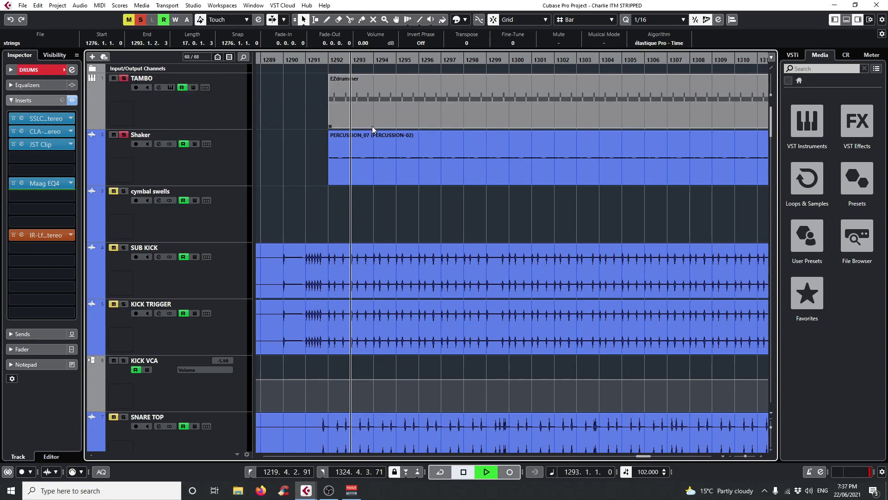
Step: Listen to Shaker without and with TAMBO, and compare the soloed percussion with the full mix
click(113, 79)
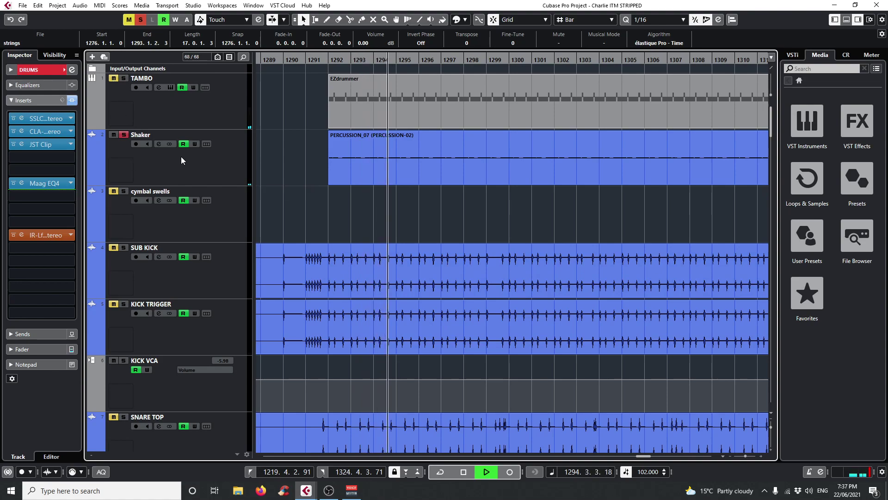
click(123, 78)
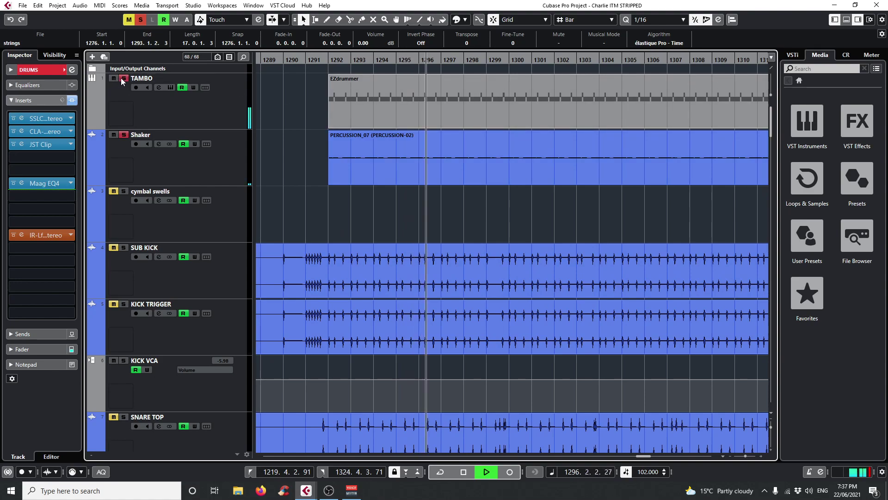
click(141, 19)
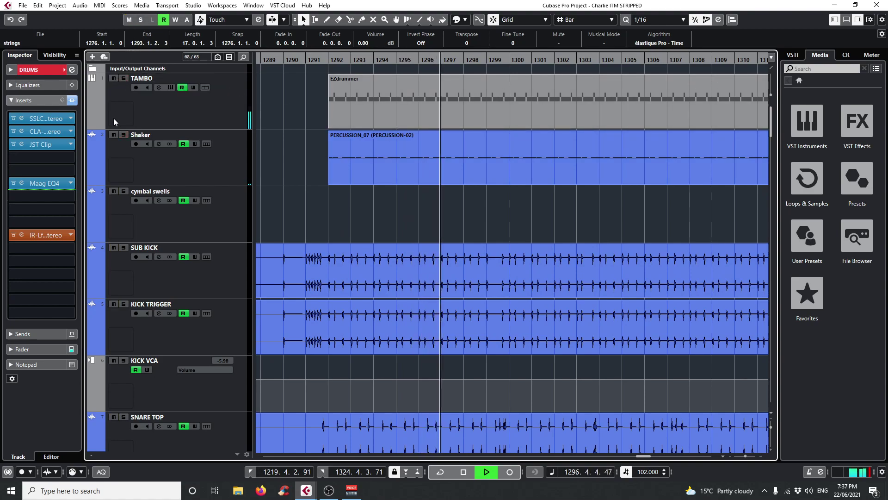
click(123, 78)
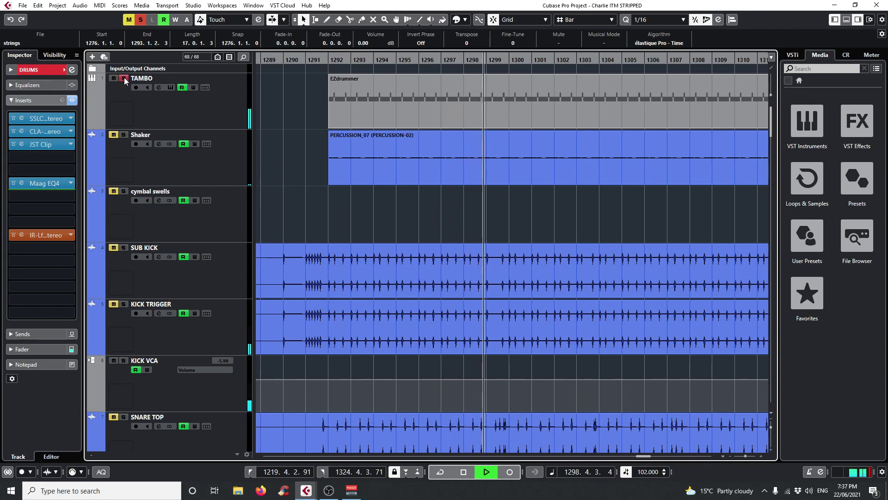
click(124, 78)
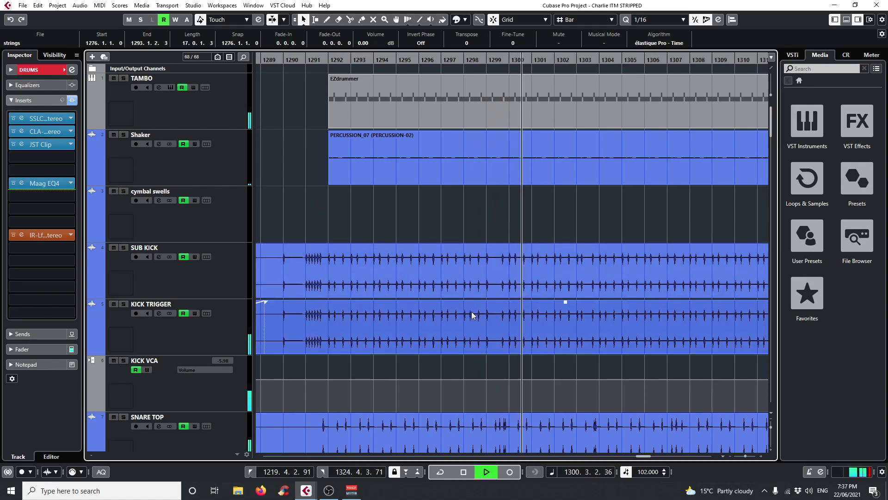
Step: Solo ITM ACOUSTIC, ITM ACOUSTIC 2 and HALion Sonic SE 02, and play them from bar 1256 with the HALion track selected
scroll(460, 330, down, 15)
key(space)
scroll(458, 328, up, 7)
drag(393, 58, 364, 92)
click(124, 189)
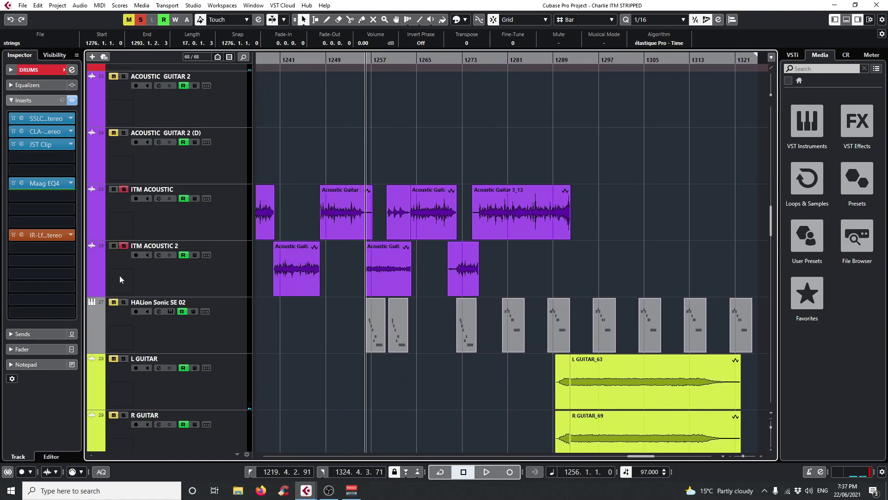
click(239, 333)
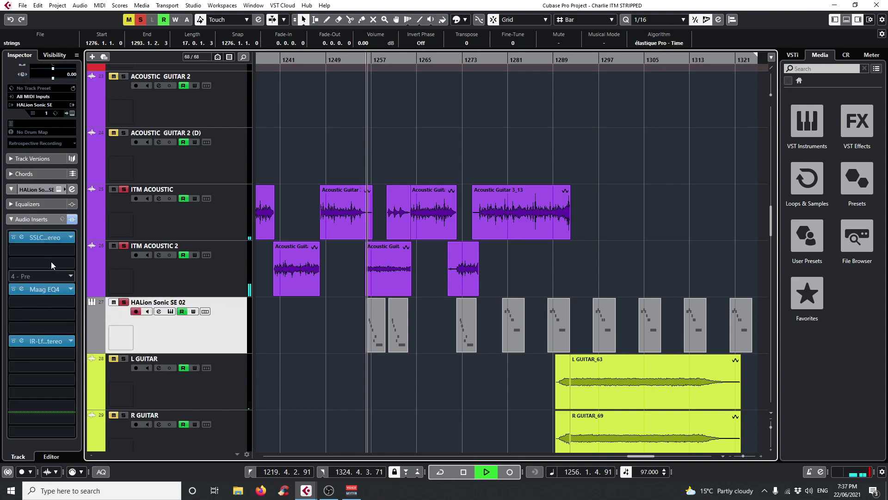
Step: View the HALion Sonic SE instrument, play the track's MIDI part at bar 1260 in the Key Editor, and close the editor
click(170, 311)
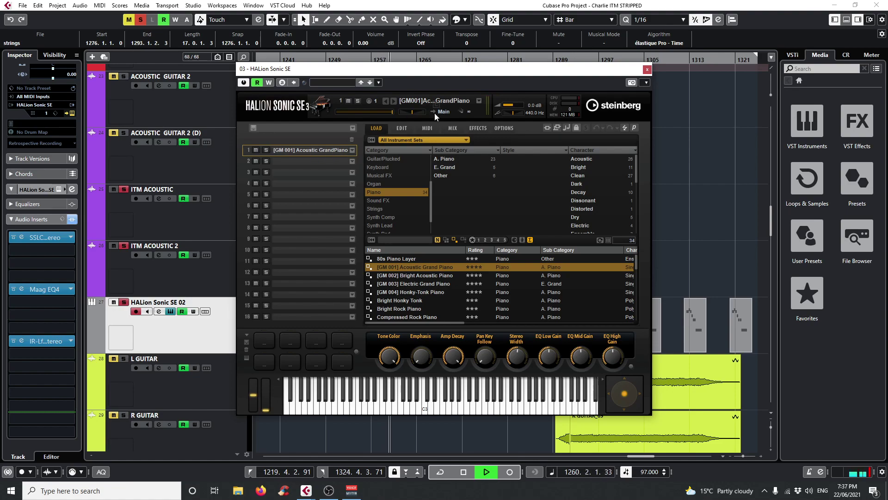
click(647, 69)
click(398, 319)
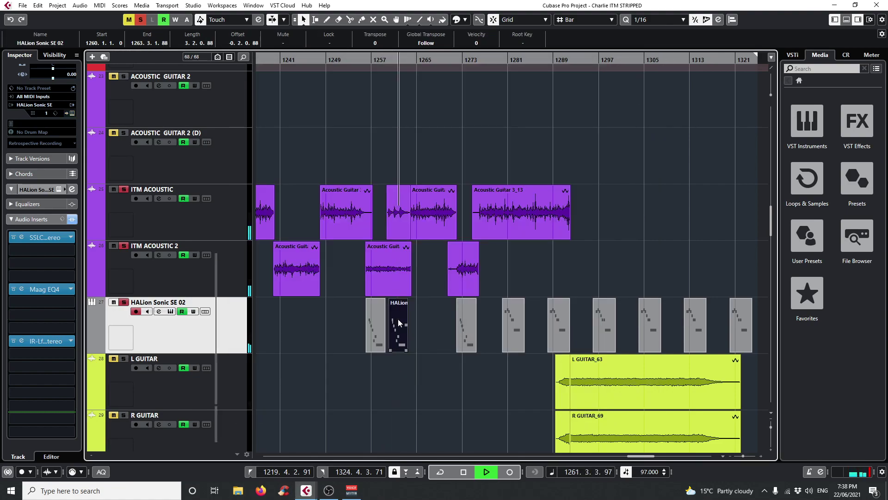
double_click(398, 318)
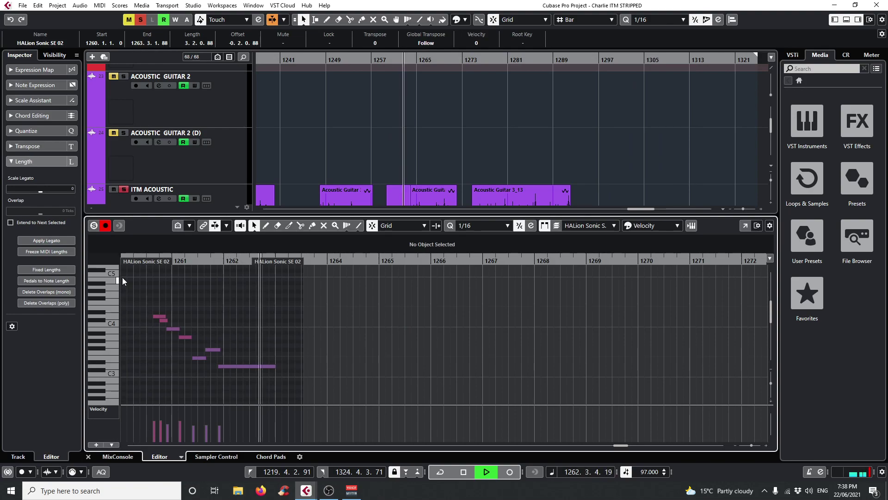
drag(187, 260, 137, 267)
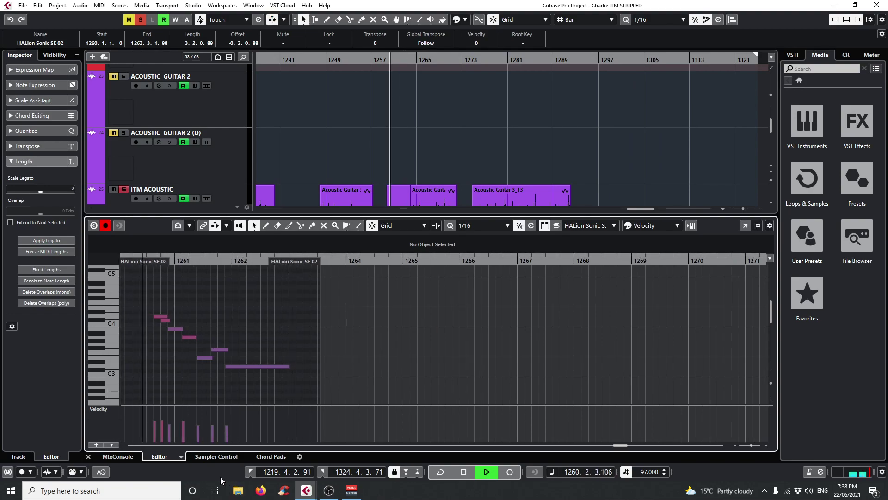
click(88, 456)
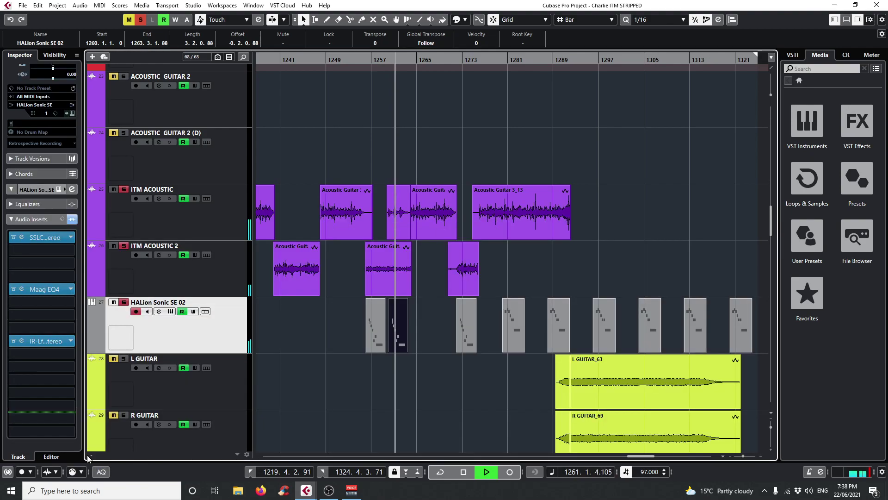
key(space)
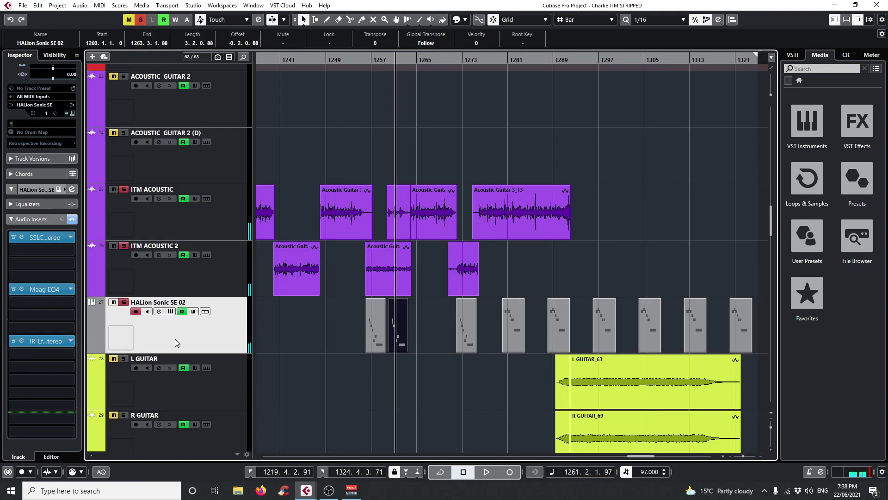
Step: Examine the IR-L, Maag EQ4 and SSLChannel inserts on the HALion Sonic SE 02 track and close their windows
click(21, 341)
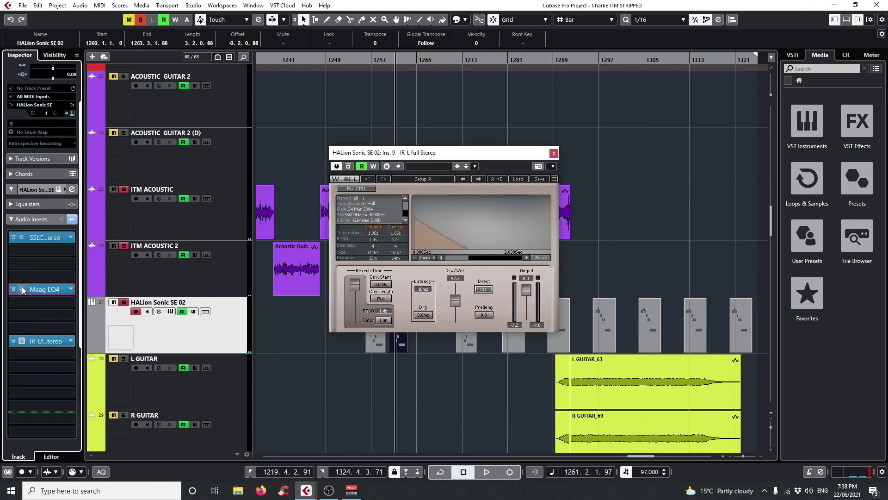
click(21, 289)
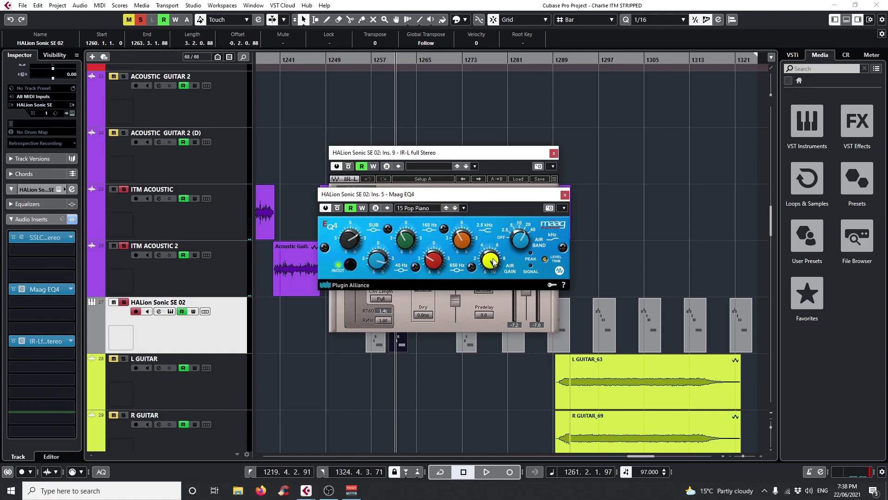
click(21, 237)
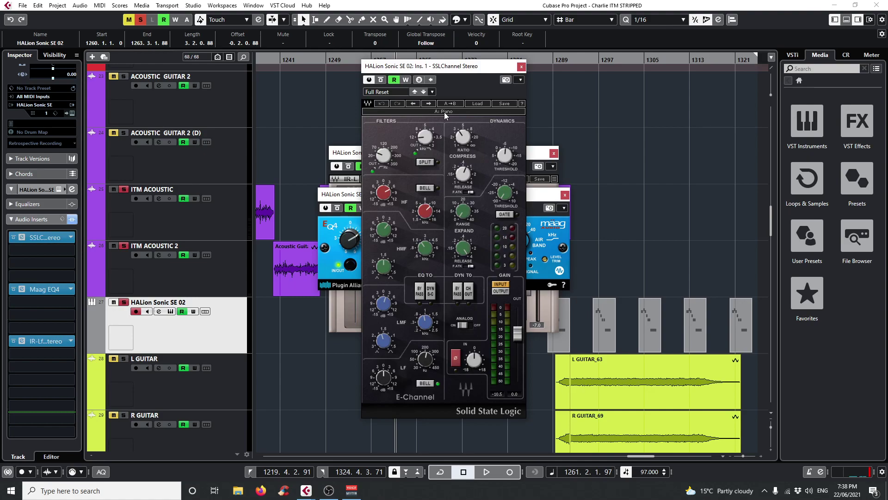
click(521, 68)
click(565, 195)
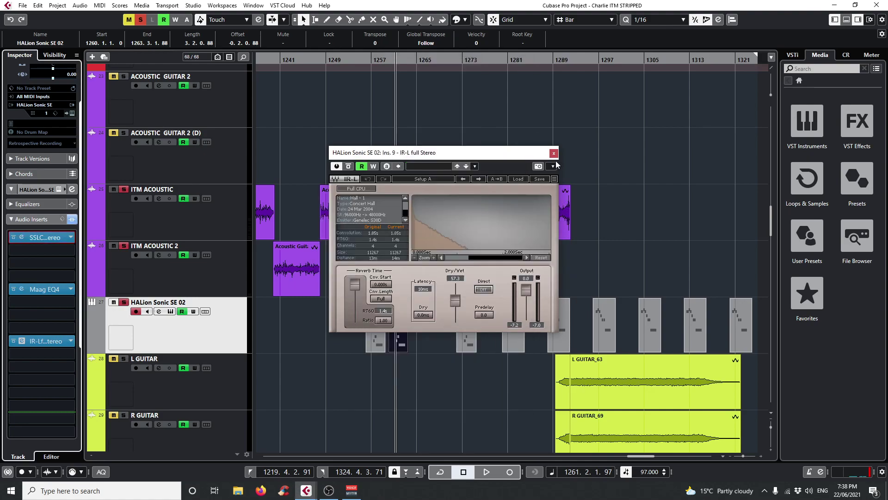
click(554, 153)
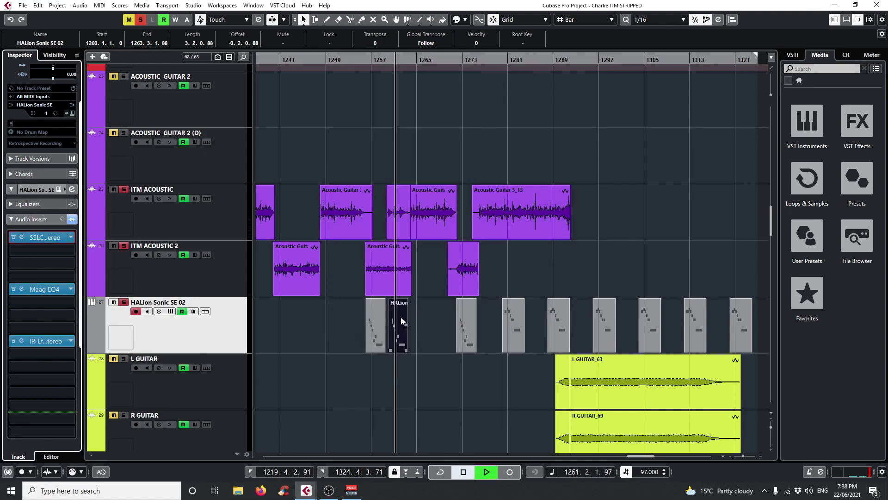
Step: Stop playback, clear all solos, move the project cursor to bar 1275, and solo and select the strings track
scroll(466, 278, down, 8)
scroll(465, 298, up, 2)
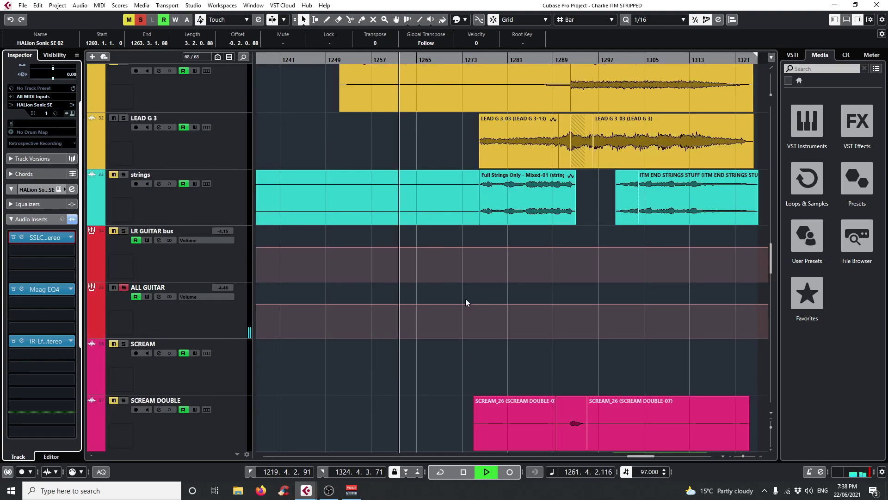
key(space)
click(469, 472)
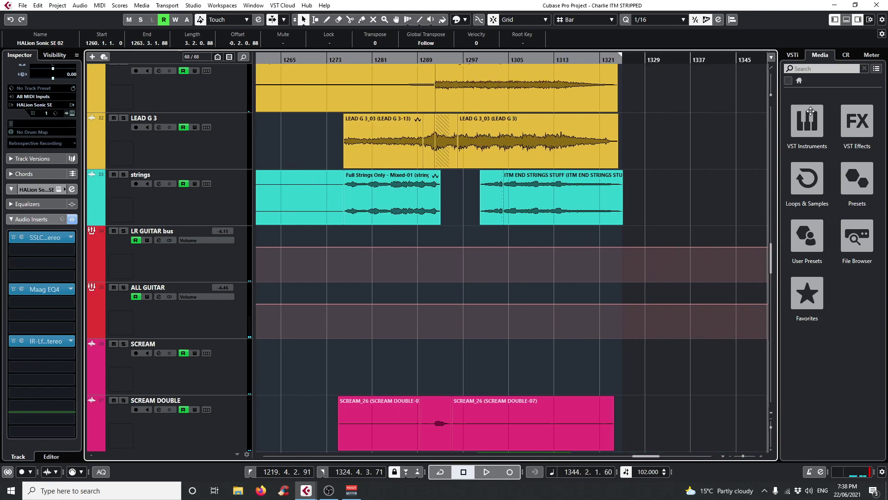
click(353, 135)
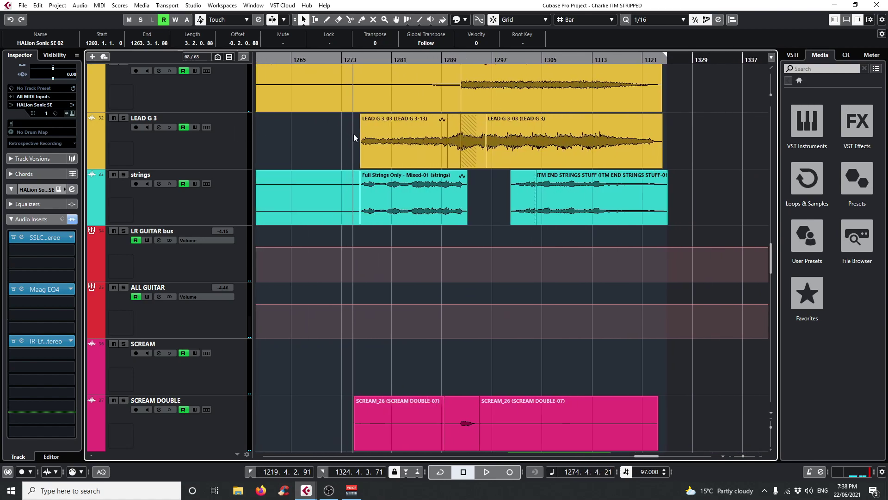
scroll(359, 139, down, 4)
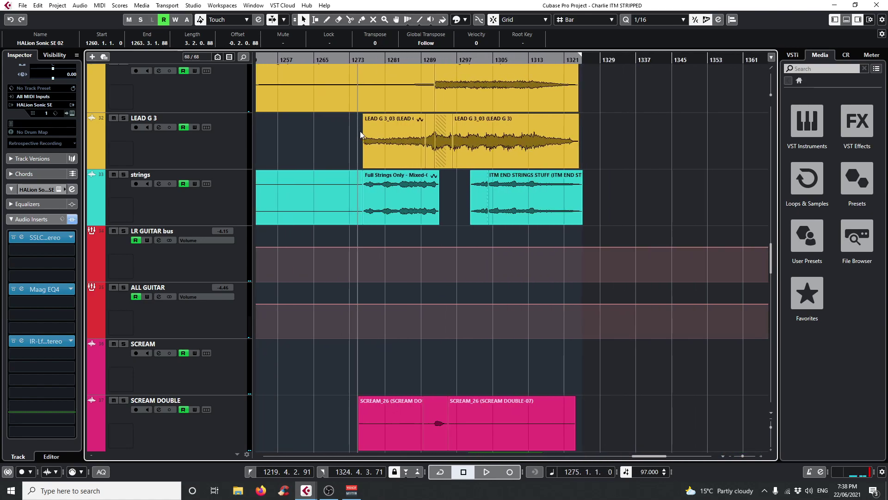
click(126, 176)
click(202, 202)
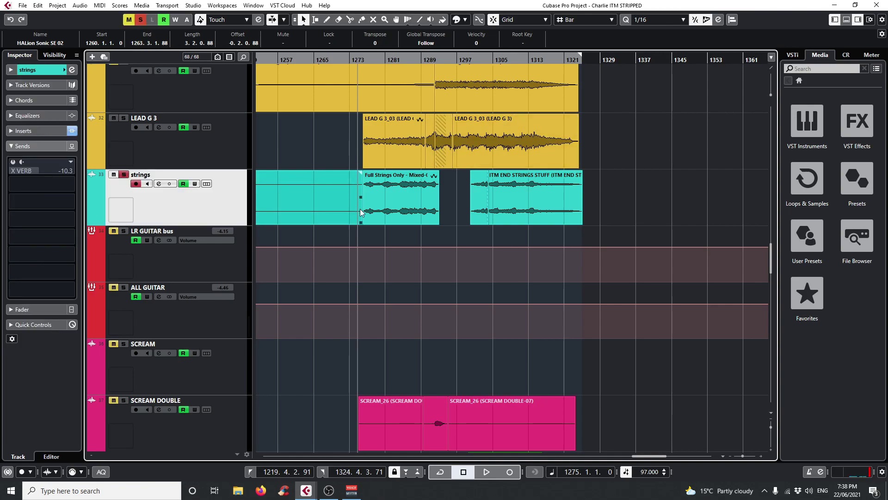
Step: Set the project cursor around the start of the Full Strings Only event, near bar 1276, and play the soloed strings track
click(359, 59)
drag(359, 59, 362, 60)
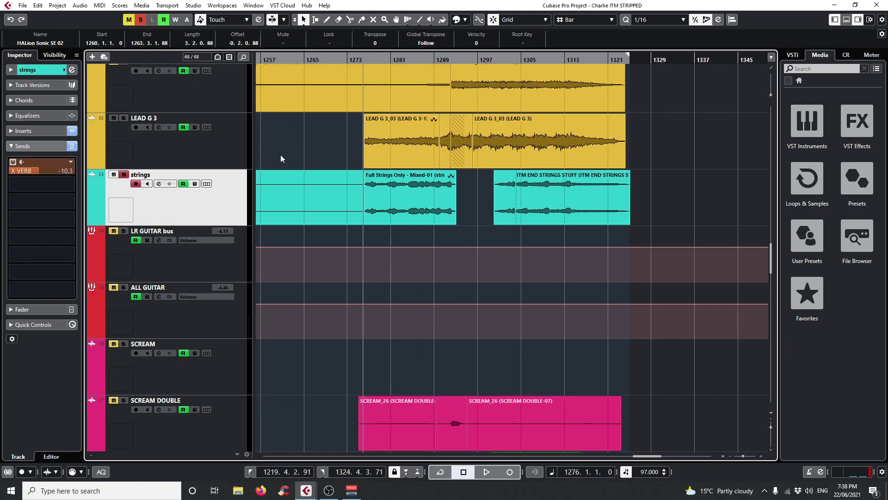
drag(348, 60, 354, 87)
click(378, 195)
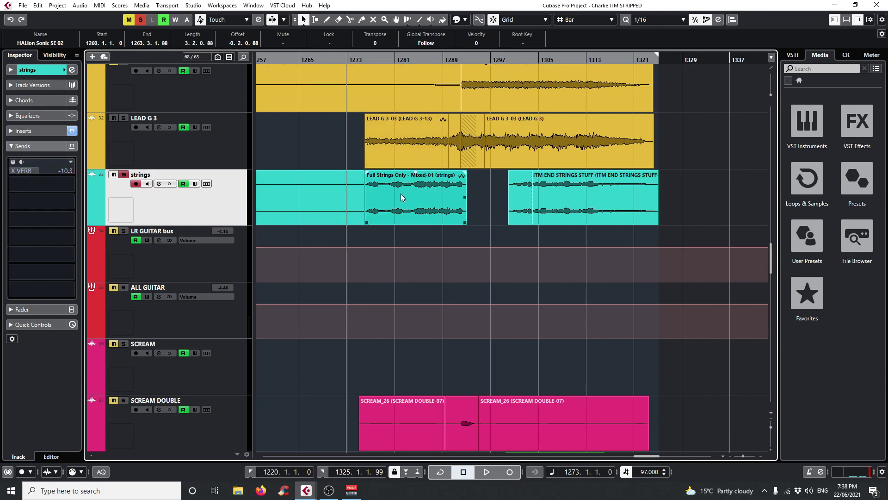
click(362, 200)
click(370, 194)
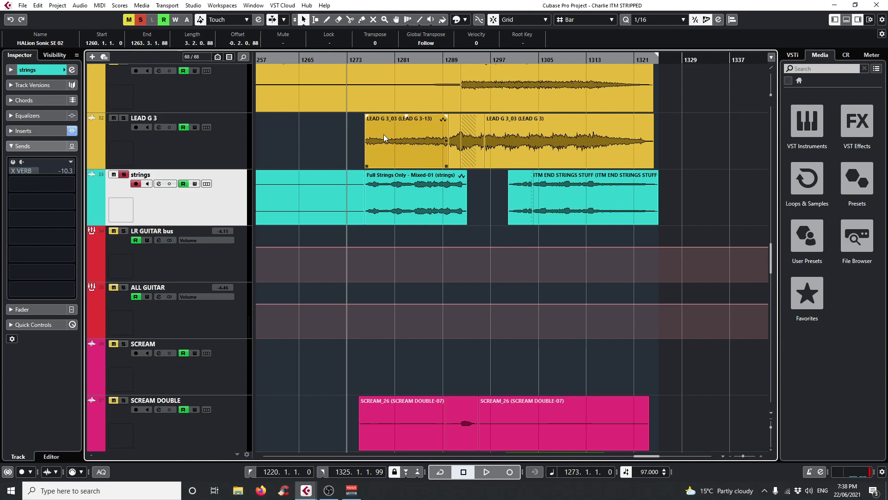
key(space)
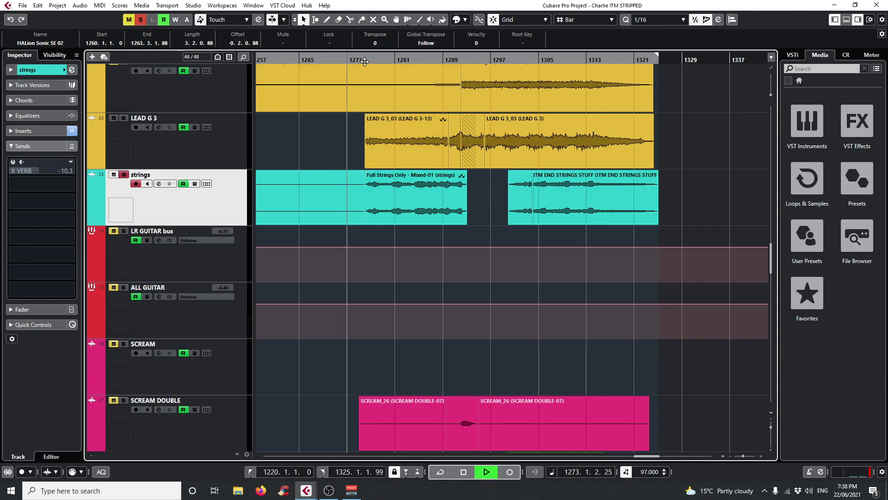
key(g)
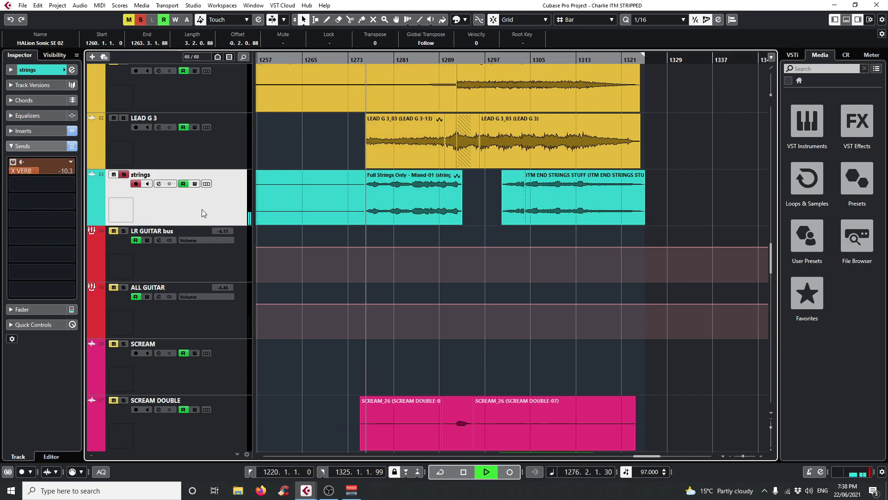
Step: View the Maag EQ4 insert on the strings track, compare its sound bypassed and active, and stop playback
click(23, 131)
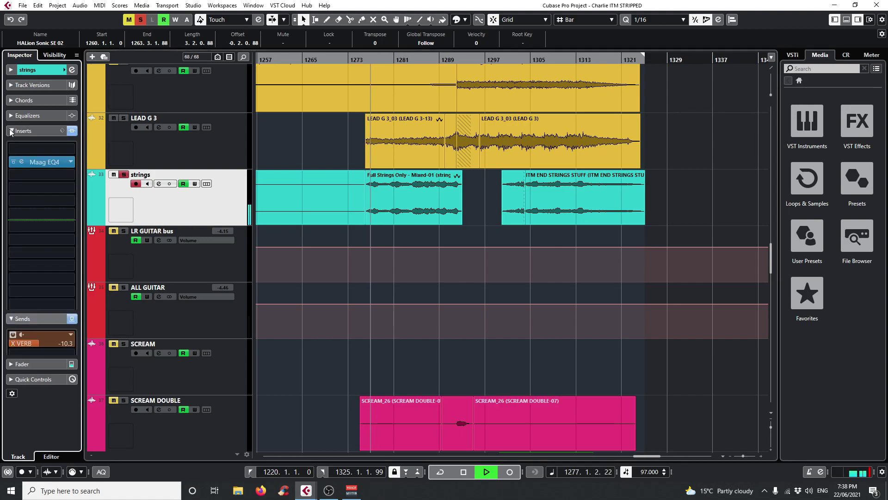
click(21, 161)
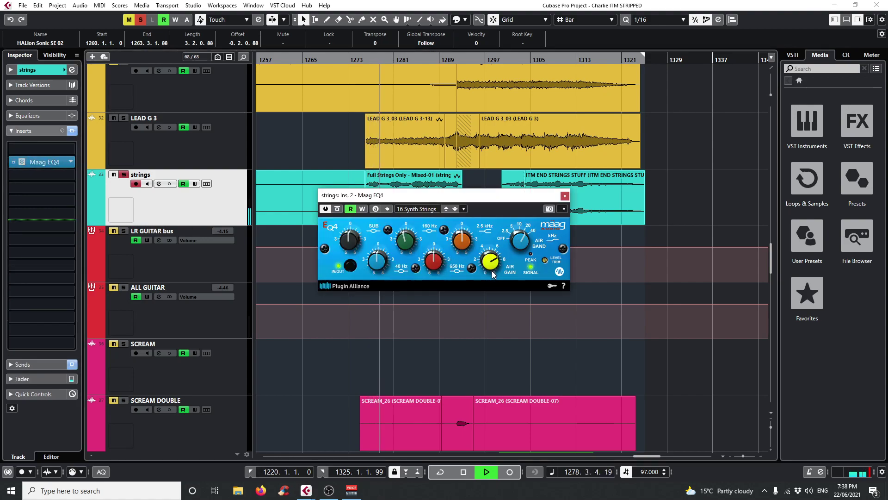
click(338, 209)
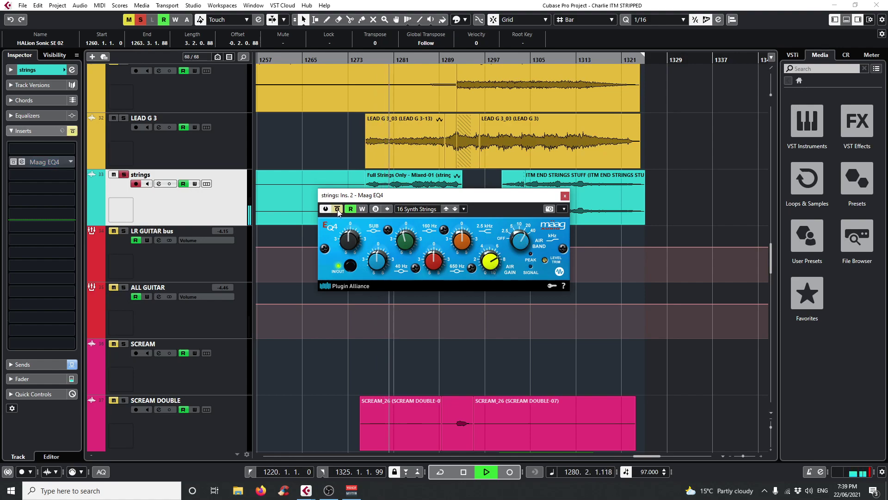
click(338, 210)
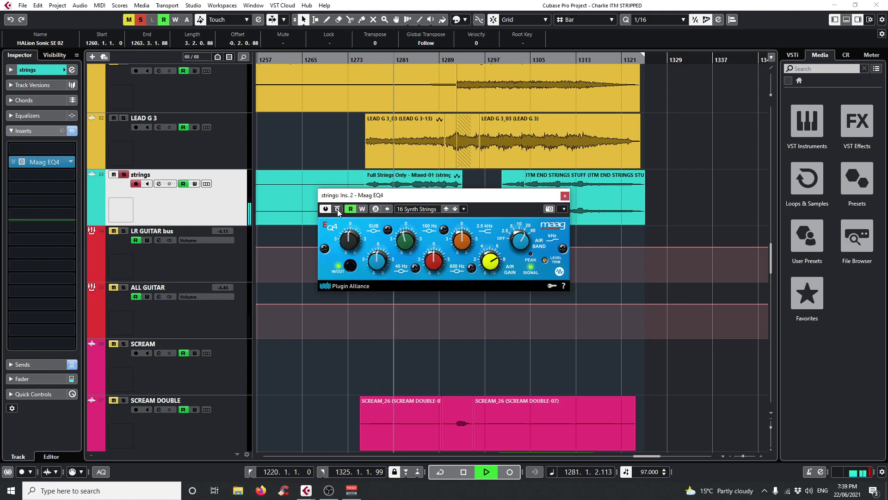
key(space)
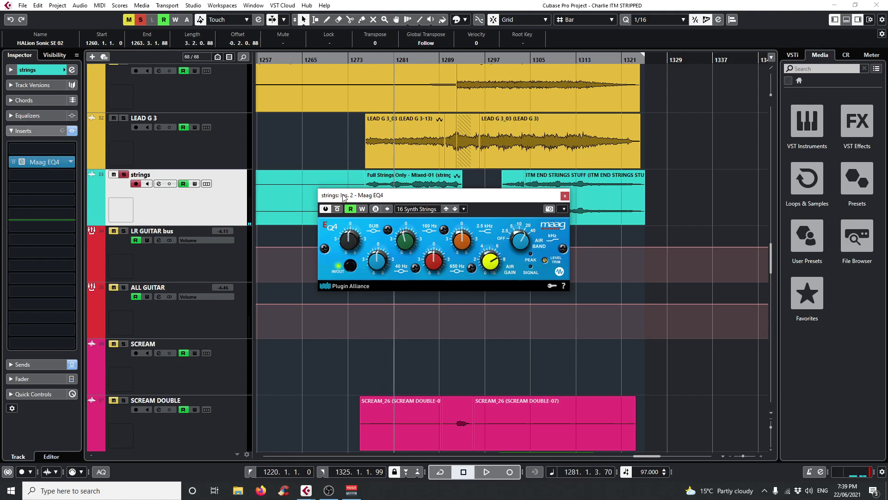
Step: Replay the strings from about bar 1276 and from bar 1284, comparing Maag EQ4 bypassed and active in each passage, and close its window
click(369, 60)
click(367, 60)
click(338, 209)
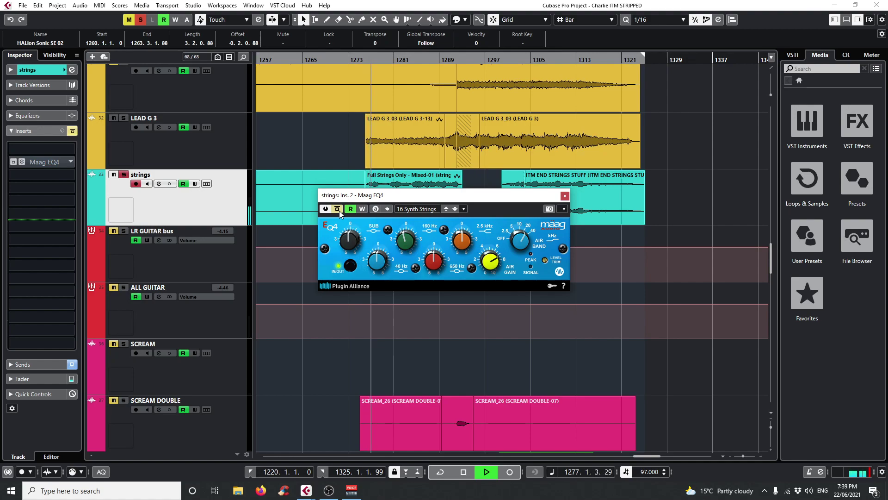
click(337, 210)
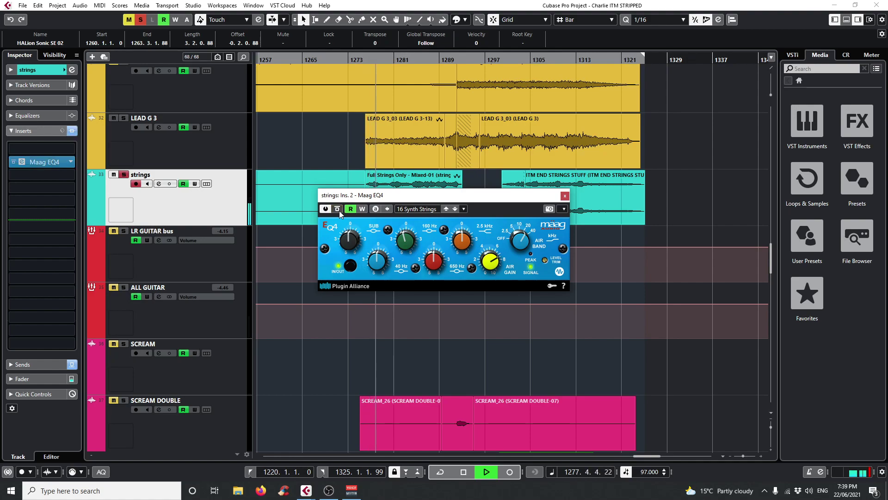
click(412, 60)
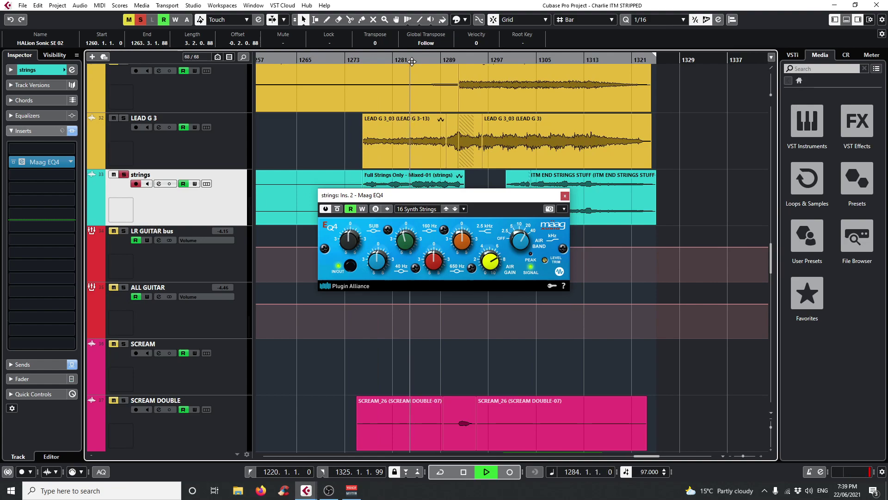
click(338, 209)
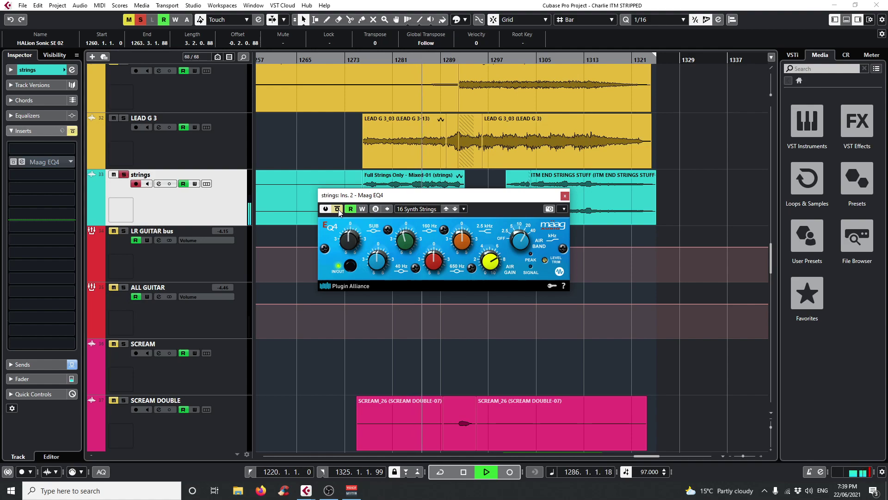
click(338, 209)
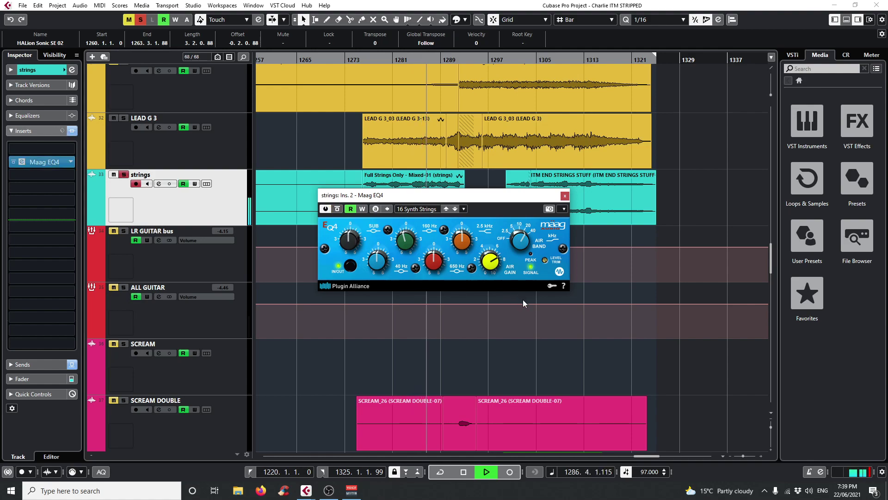
scroll(509, 303, down, 3)
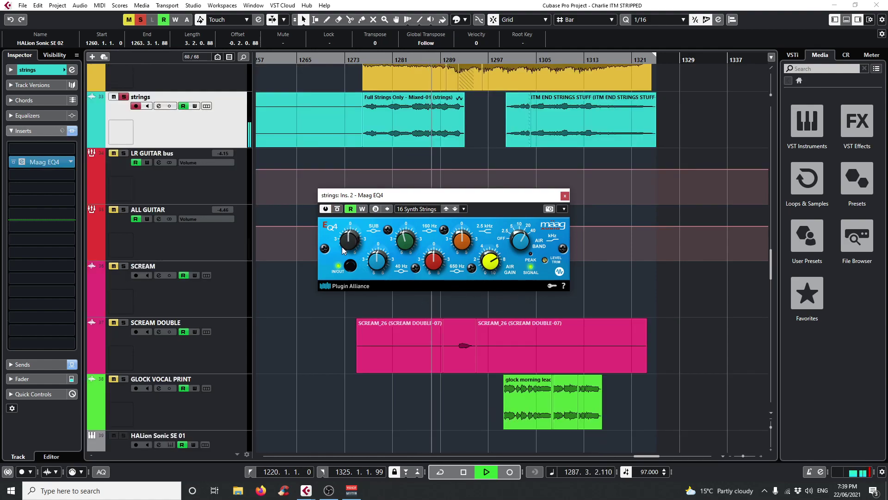
click(564, 196)
Step: Stop playback, move the project cursor to bar 1221, clear all solos, and solo ITM ACOUSTIC and ITM ACOUSTIC 2 with ITM ACOUSTIC selected
scroll(518, 281, up, 20)
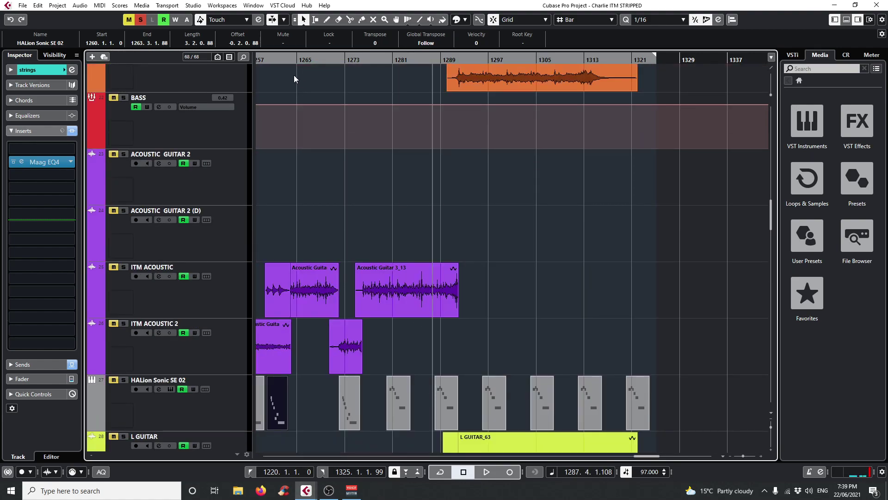
drag(301, 59, 334, 98)
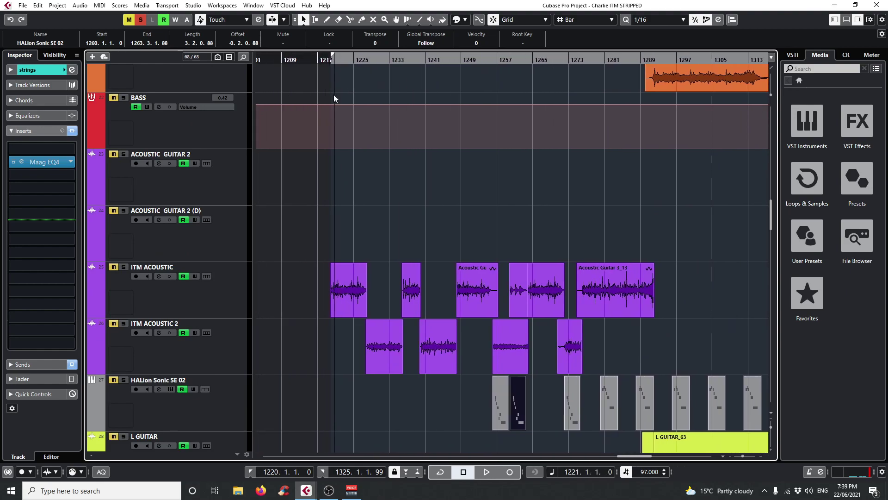
click(139, 20)
click(231, 271)
click(123, 267)
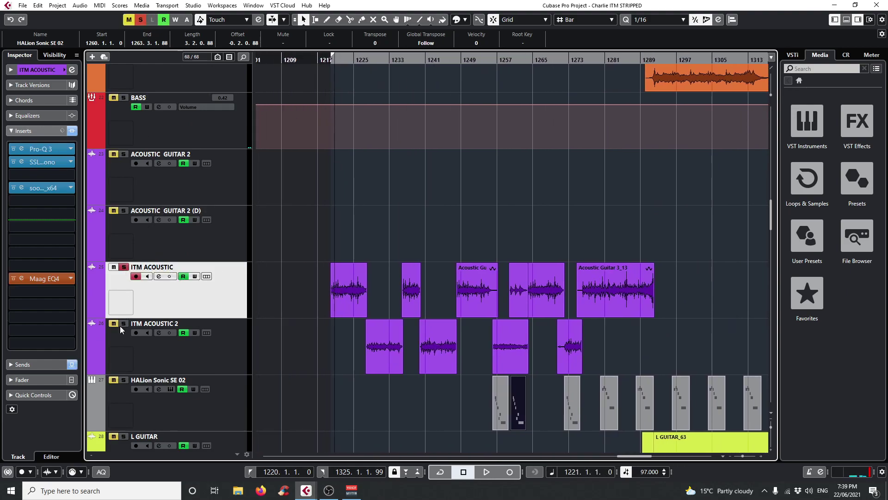
scroll(293, 325, down, 3)
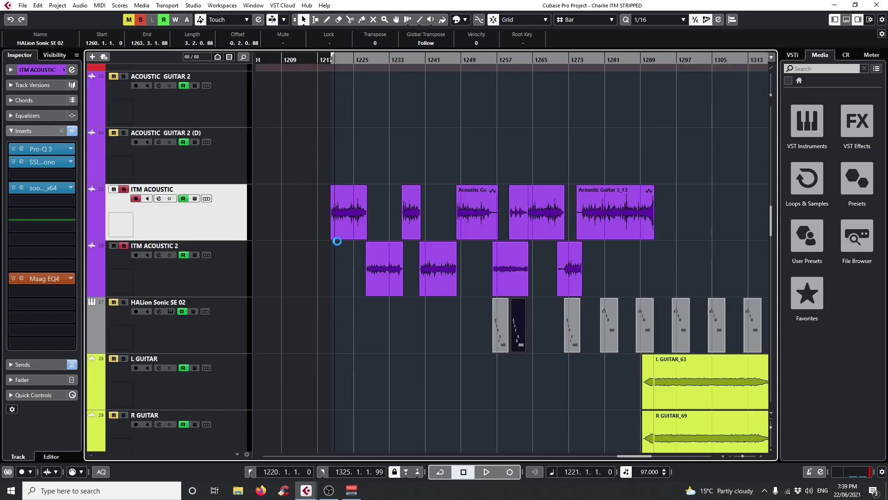
Step: Play the acoustic guitars from bar 1220 and compare ITM ACOUSTIC with all its inserts active and bypassed, leaving them active
drag(335, 60, 320, 146)
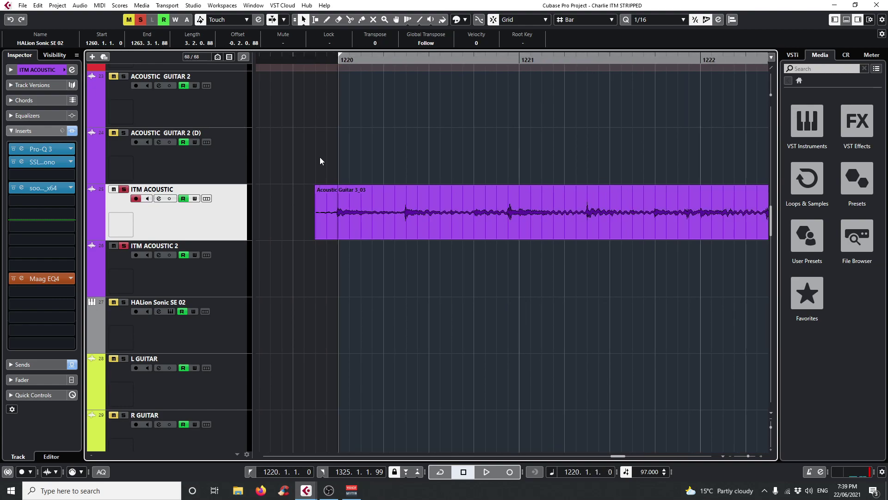
click(340, 61)
drag(340, 60, 333, 36)
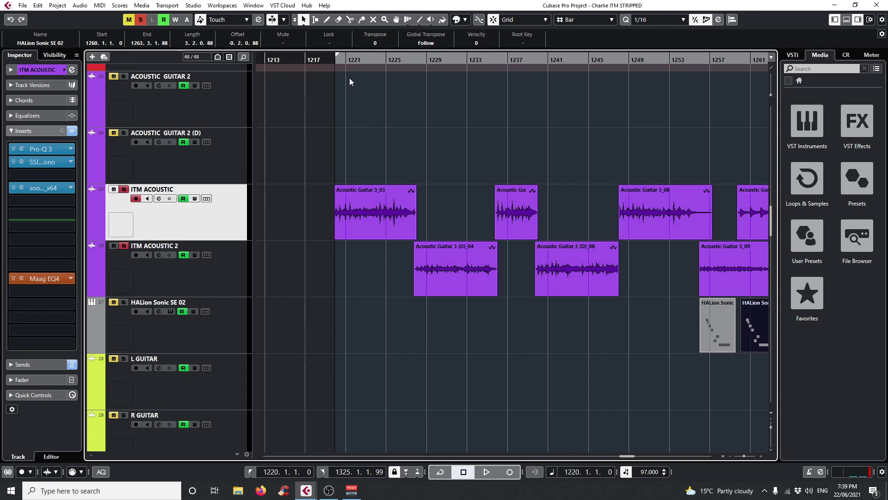
drag(344, 62, 230, 183)
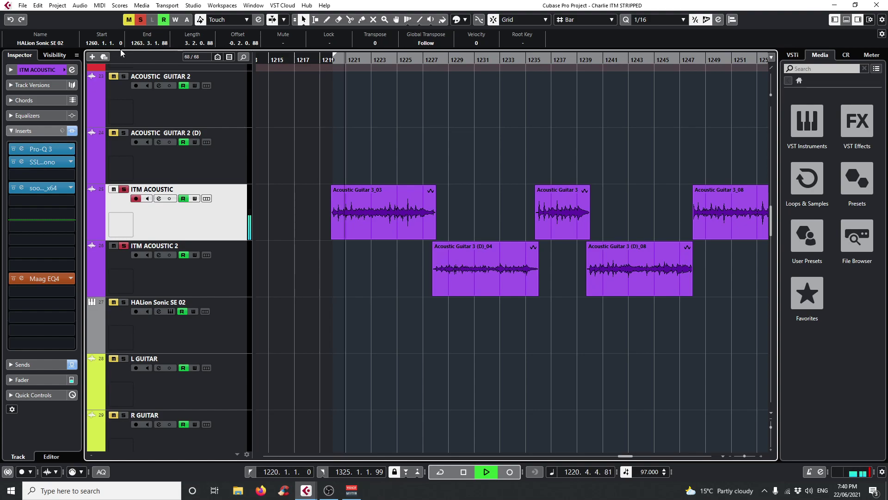
click(72, 132)
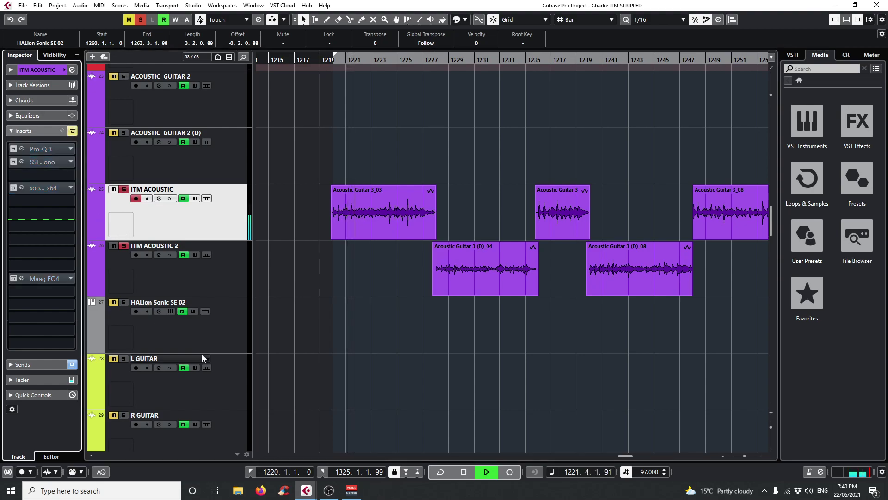
key(space)
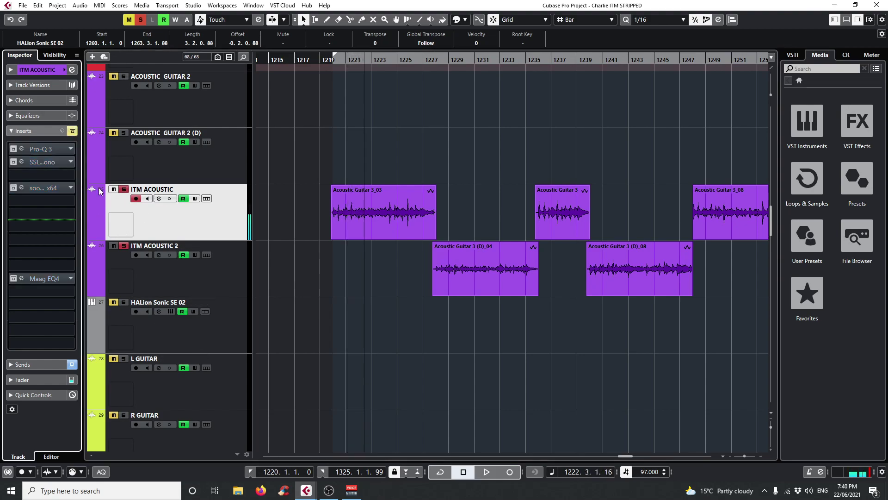
click(72, 132)
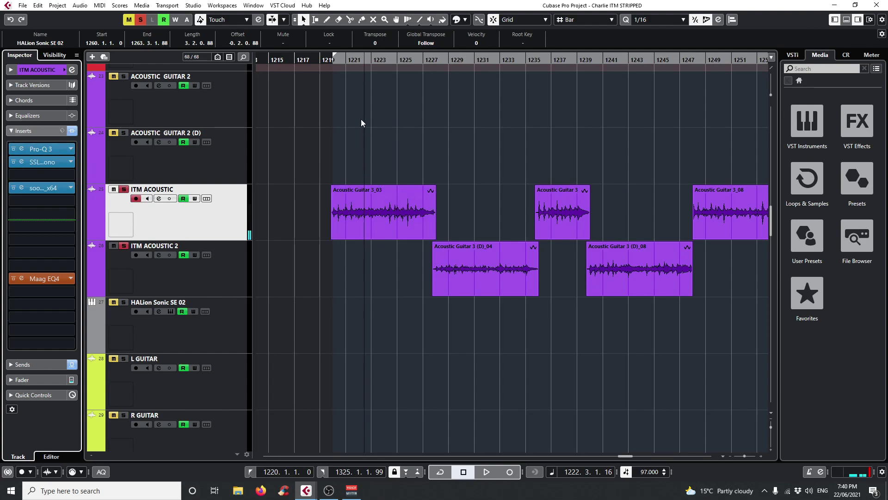
Step: View the Pro-Q 3 insert on ITM ACOUSTIC during playback, audition its low cut and high cut bands in isolation, and close it
click(22, 148)
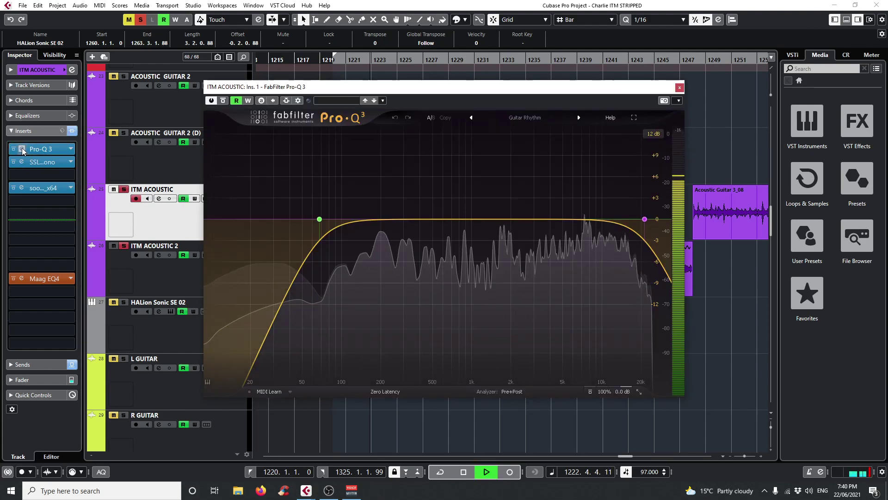
click(331, 192)
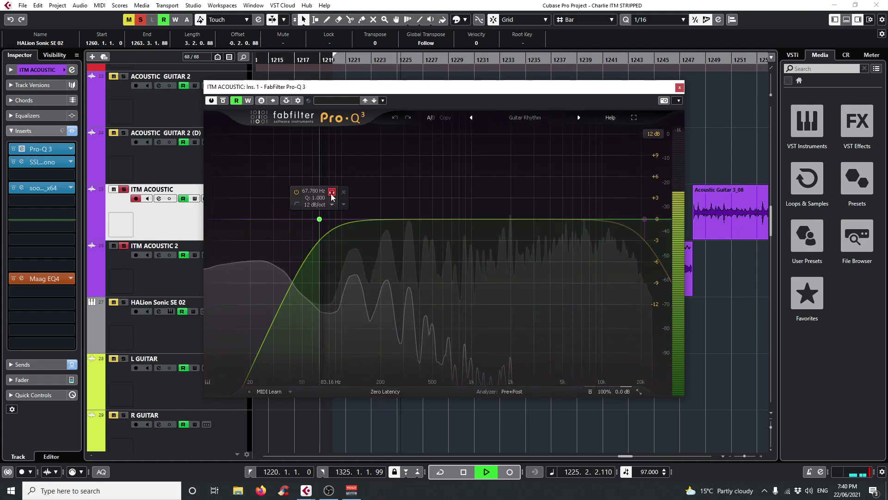
click(331, 192)
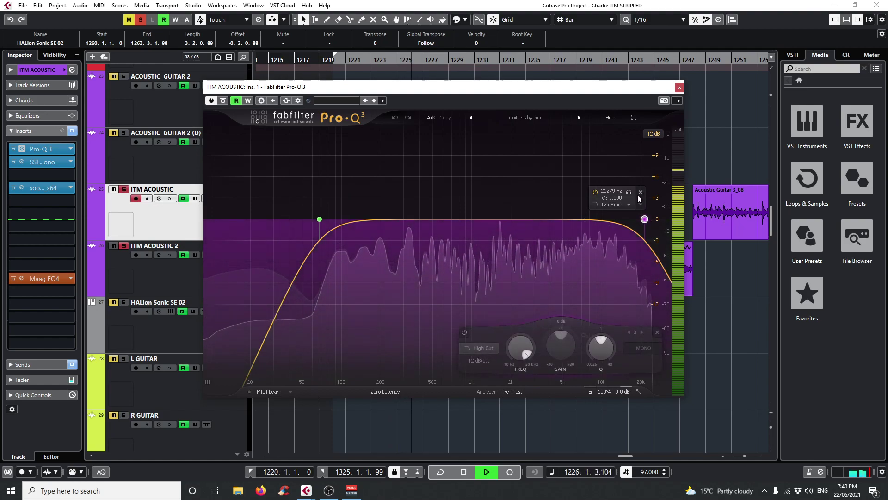
click(629, 192)
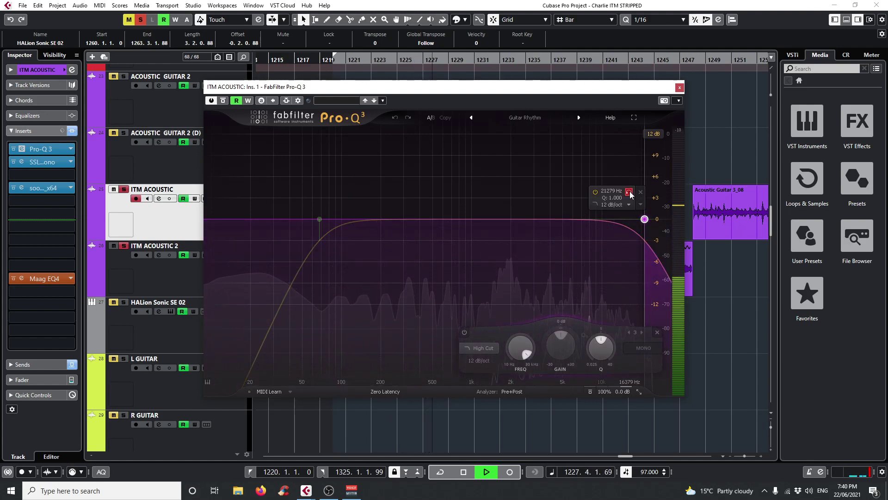
click(629, 193)
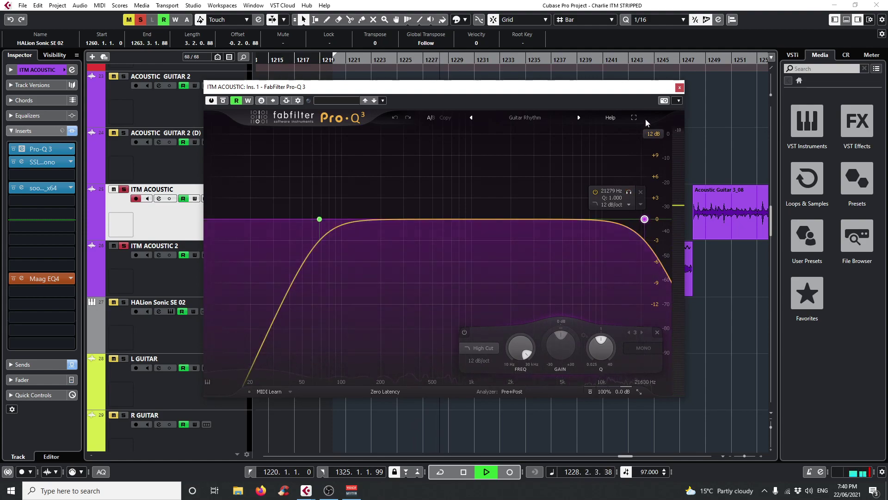
click(680, 87)
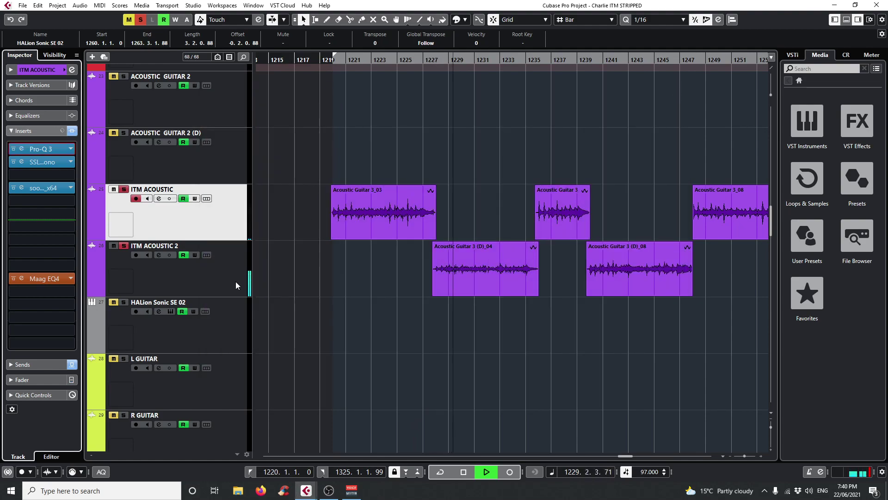
Step: View the soothe2 and Maag EQ4 inserts on ITM ACOUSTIC during playback, comparing Maag EQ4 bypassed and active, then close both and stop playback
click(20, 188)
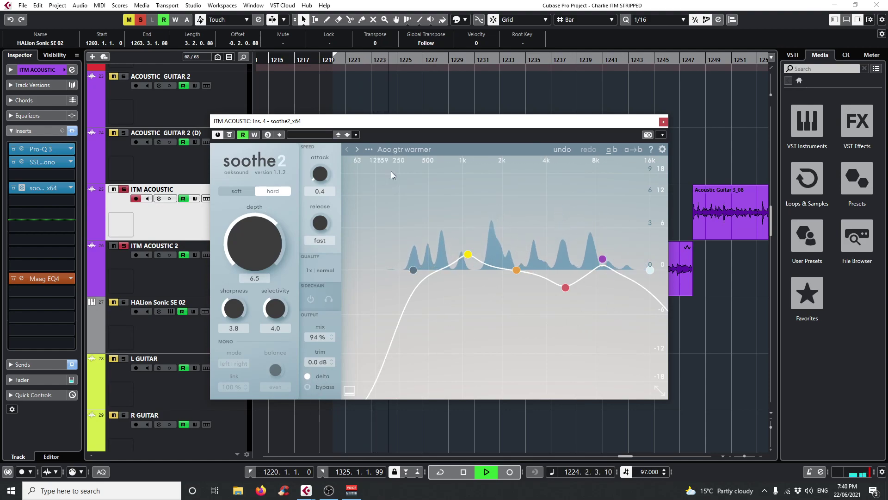
click(664, 122)
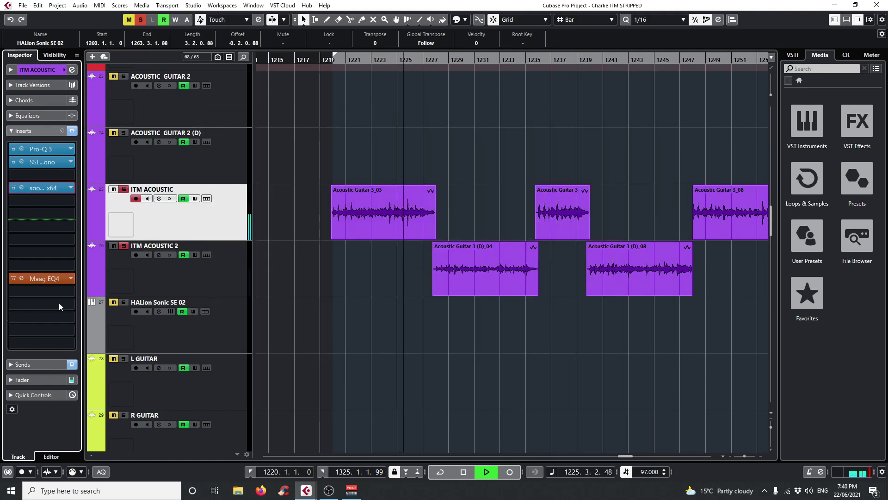
click(22, 278)
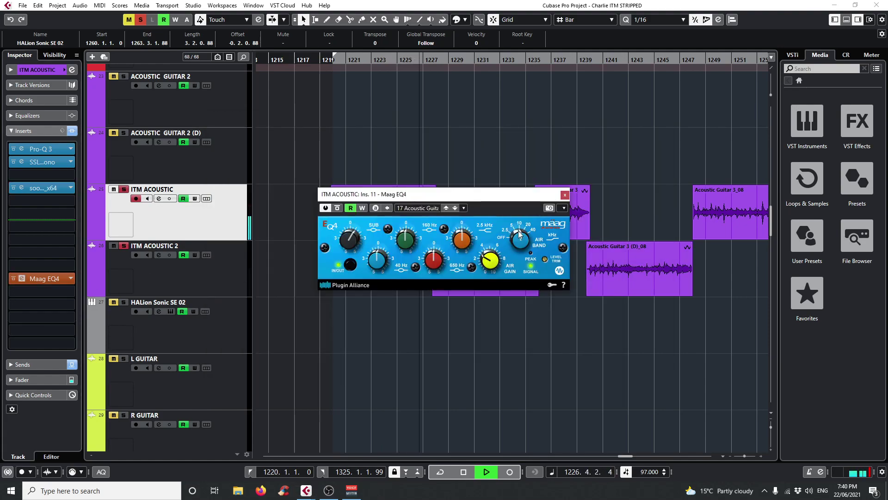
click(337, 208)
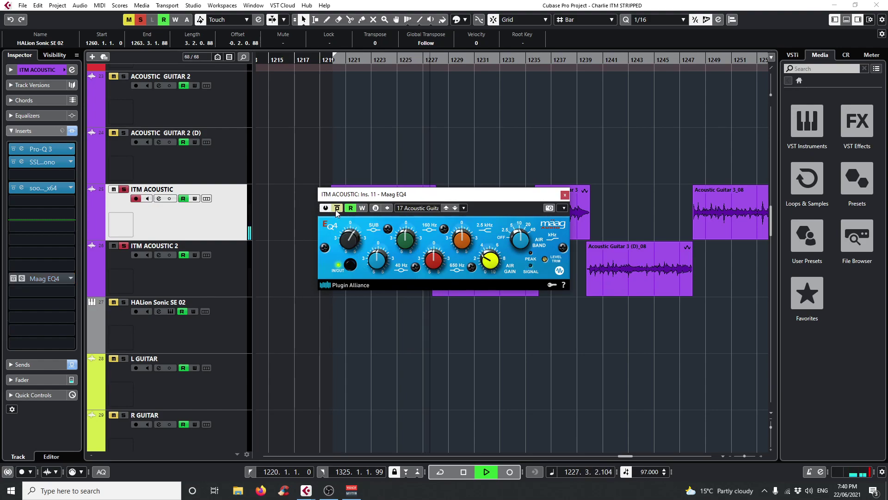
drag(337, 210, 348, 276)
click(351, 272)
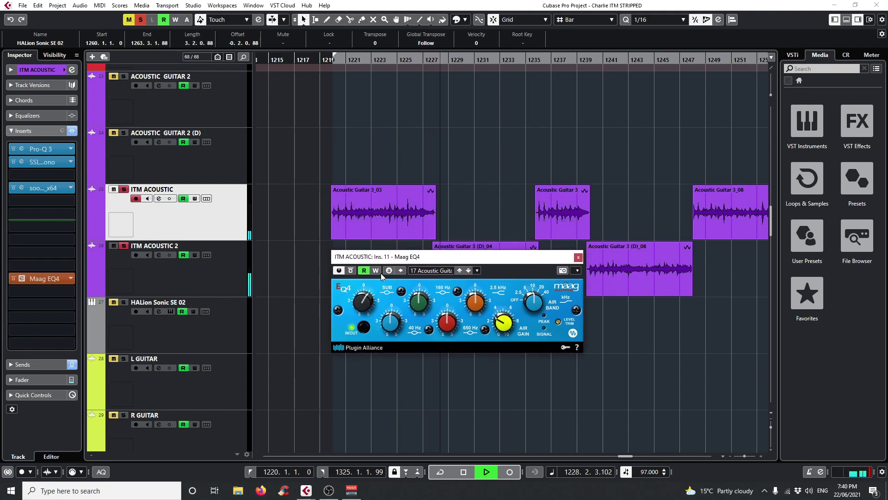
click(578, 257)
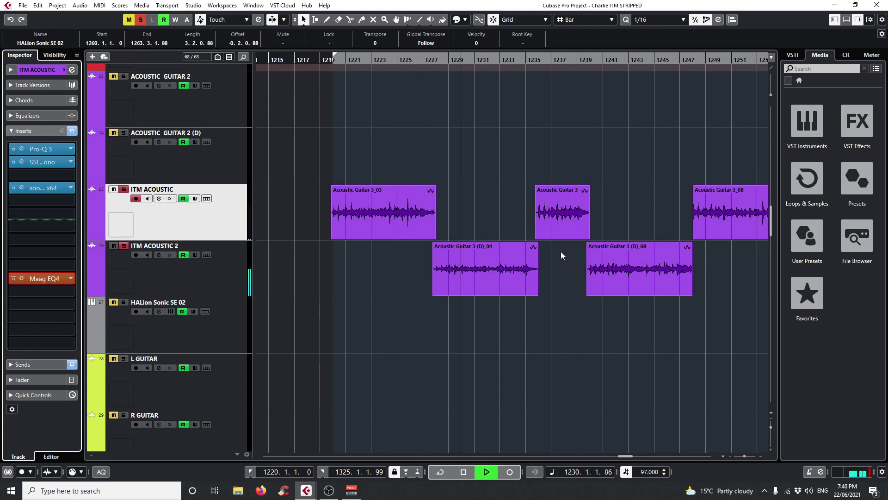
key(space)
Step: Move the project cursor to bar 1289 and solo the L GUITAR and R GUITAR tracks
scroll(701, 333, down, 7)
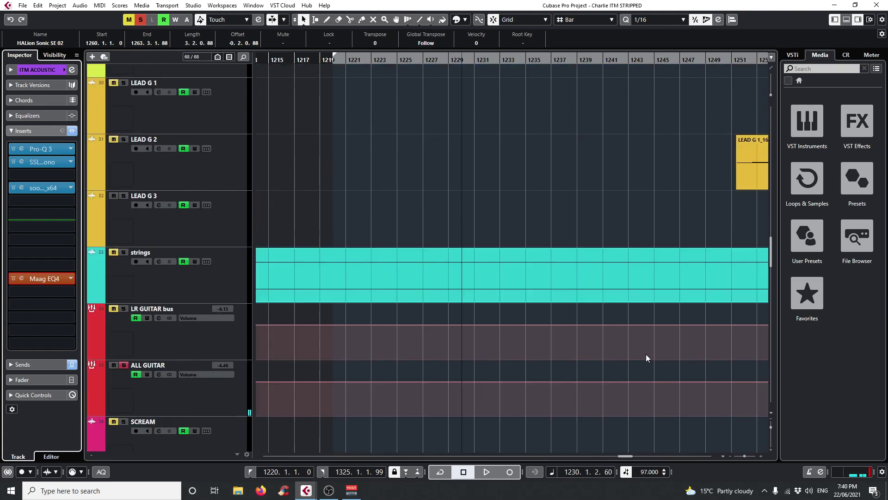
drag(527, 61, 533, 46)
drag(661, 76, 365, 123)
scroll(523, 338, up, 7)
scroll(523, 338, down, 5)
drag(399, 59, 421, 55)
scroll(434, 149, up, 2)
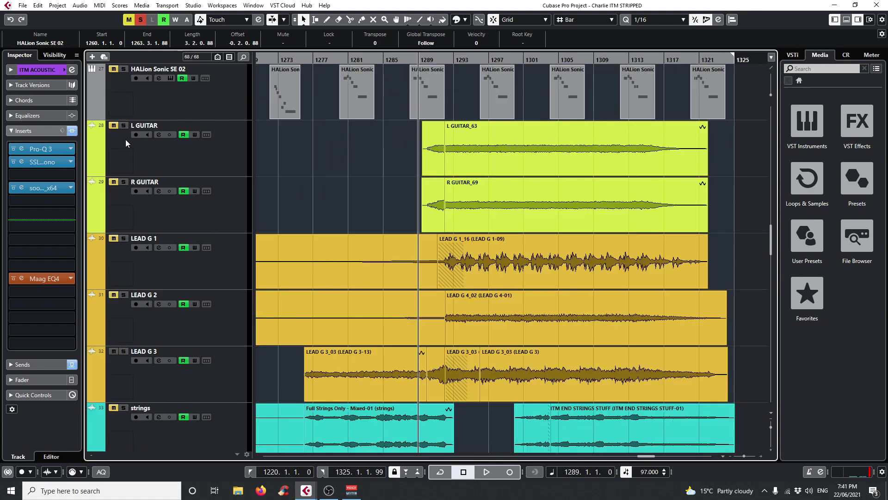
click(124, 126)
click(124, 182)
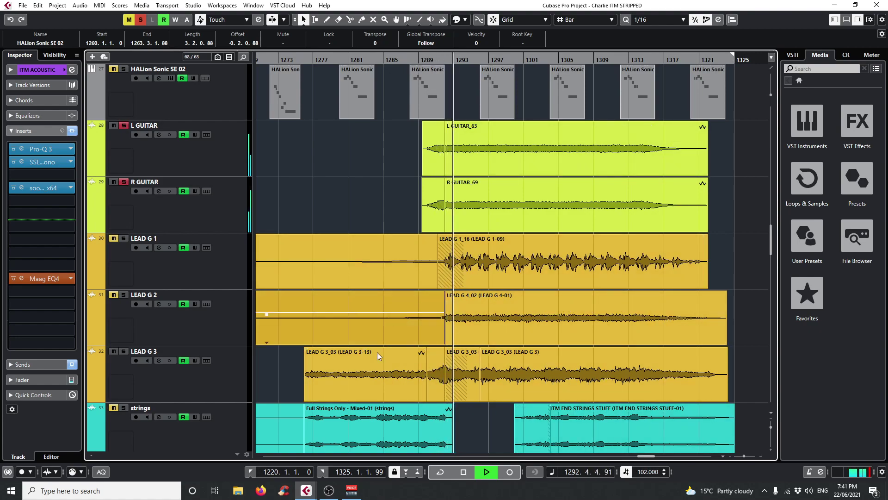
Step: Add LEAD G 1, LEAD G 2 and LEAD G 3 to the solo one by one during playback from bar 1289, and stop playback
click(124, 238)
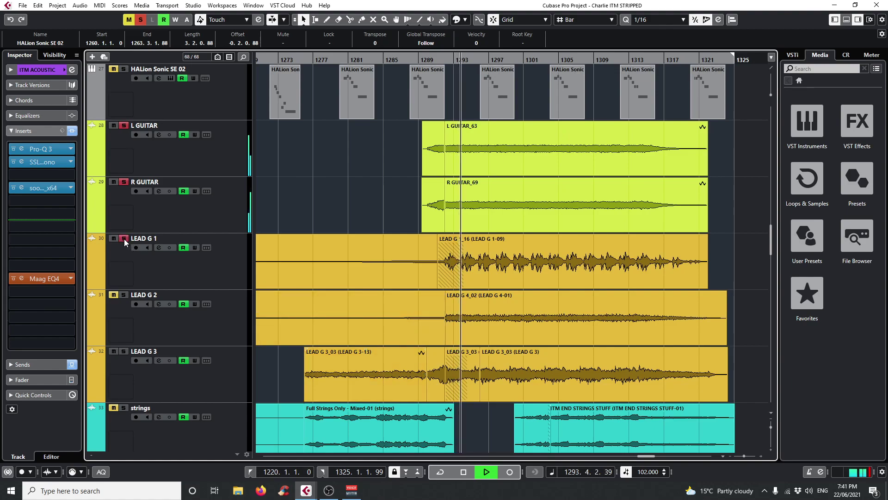
click(124, 295)
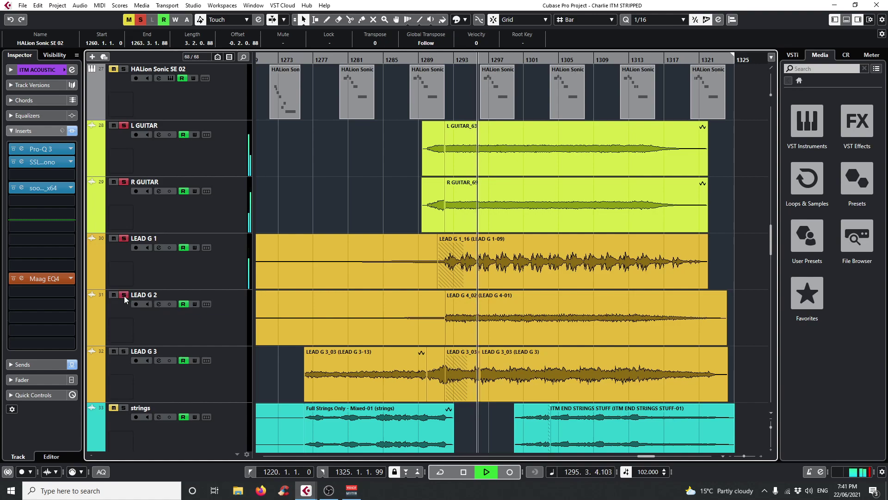
click(124, 351)
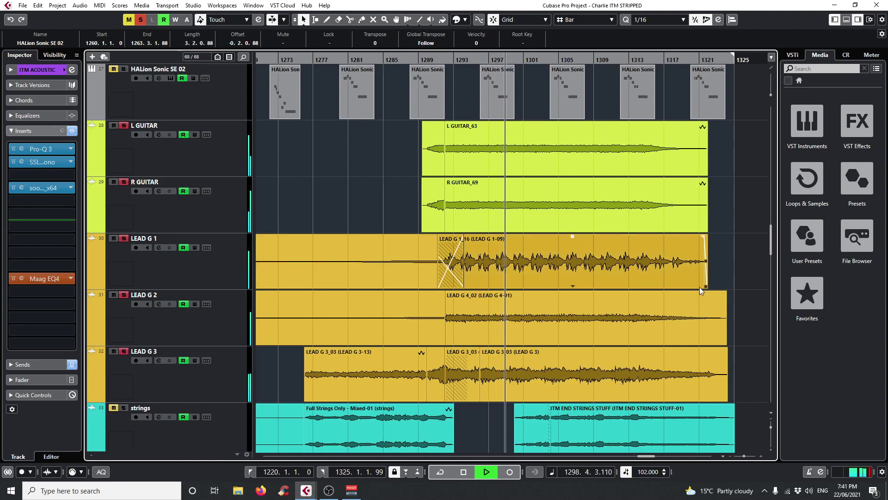
scroll(681, 329, down, 2)
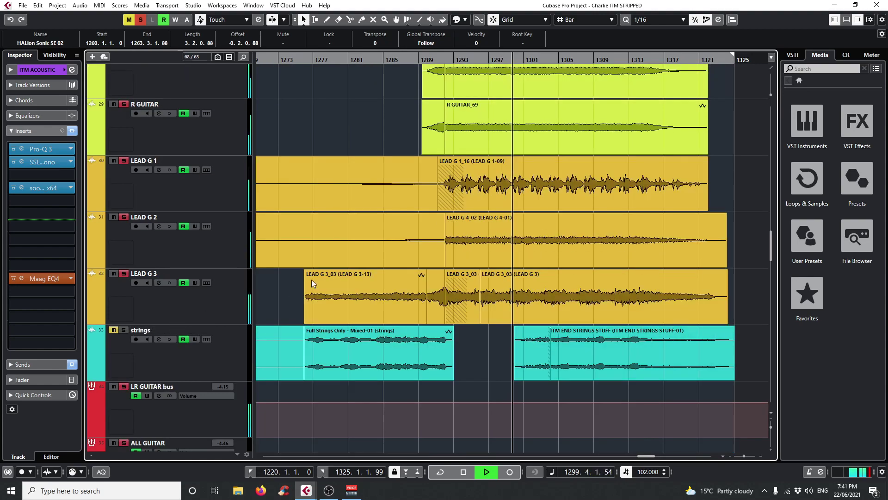
key(space)
Step: Select LEAD G 1, LEAD G 2 and LEAD G 3 in turn to compare their insert chains
scroll(665, 301, up, 2)
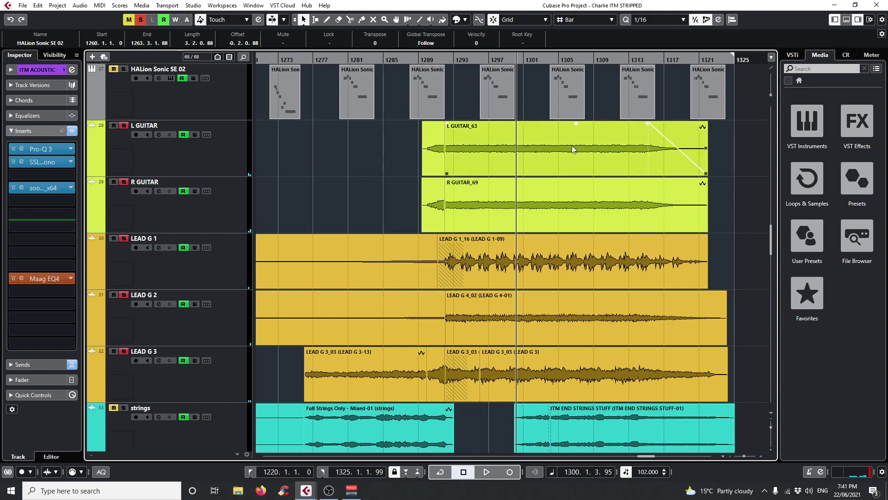
scroll(250, 248, down, 2)
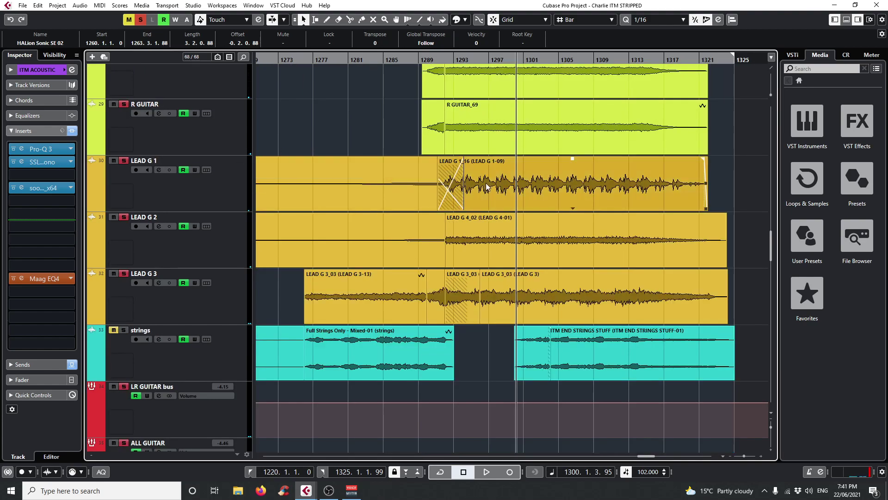
click(223, 188)
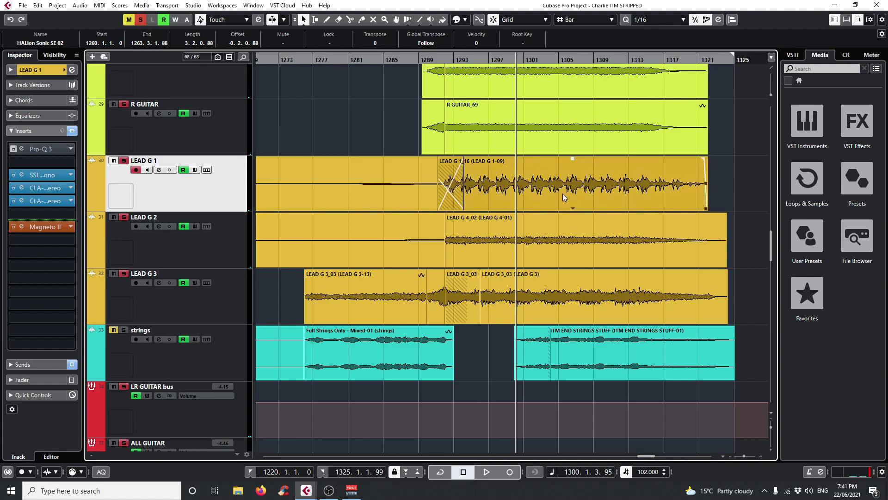
click(241, 242)
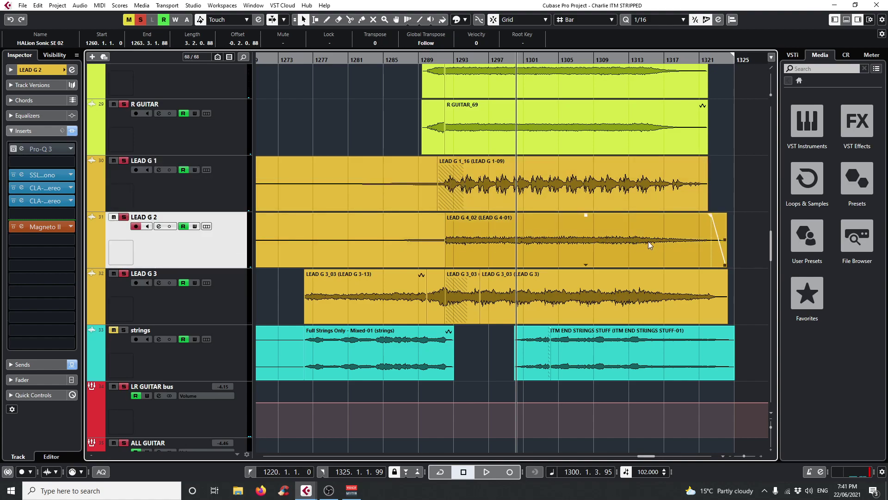
click(222, 304)
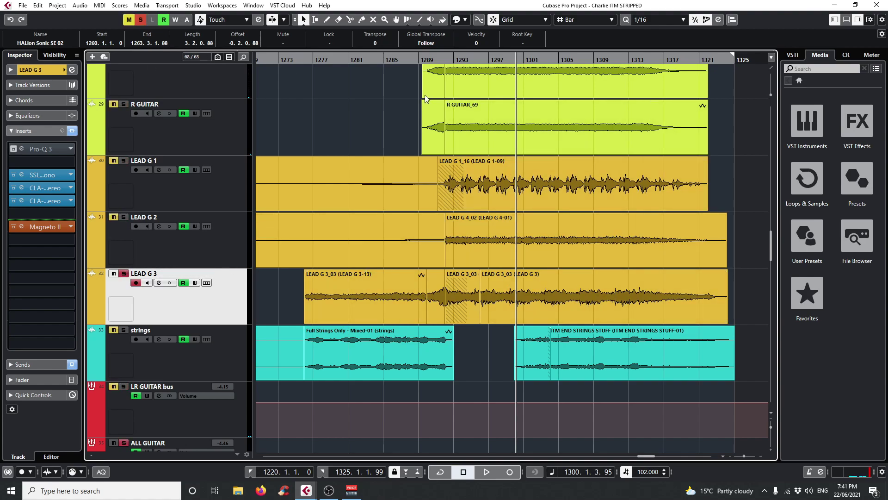
Step: Audition LEAD G 3 soloed on its own from about bar 1276 and again from about bar 1294, stopping playback after each passage
drag(308, 59, 305, 67)
key(space)
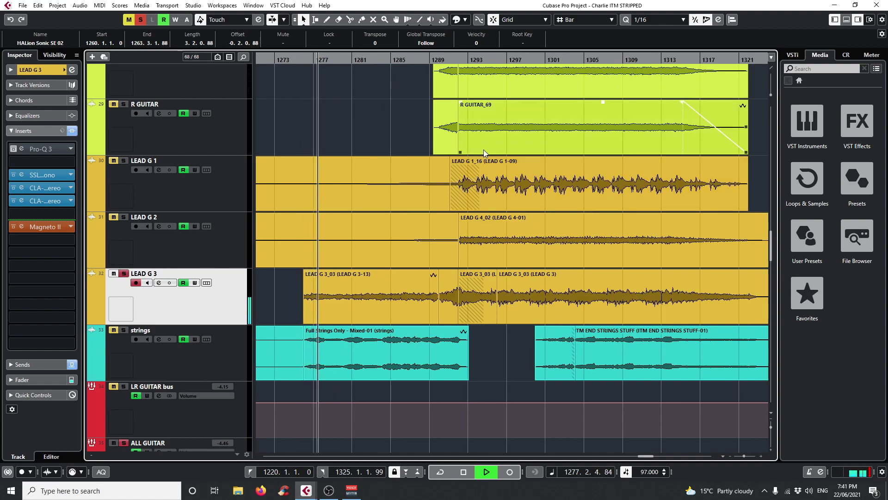
key(space)
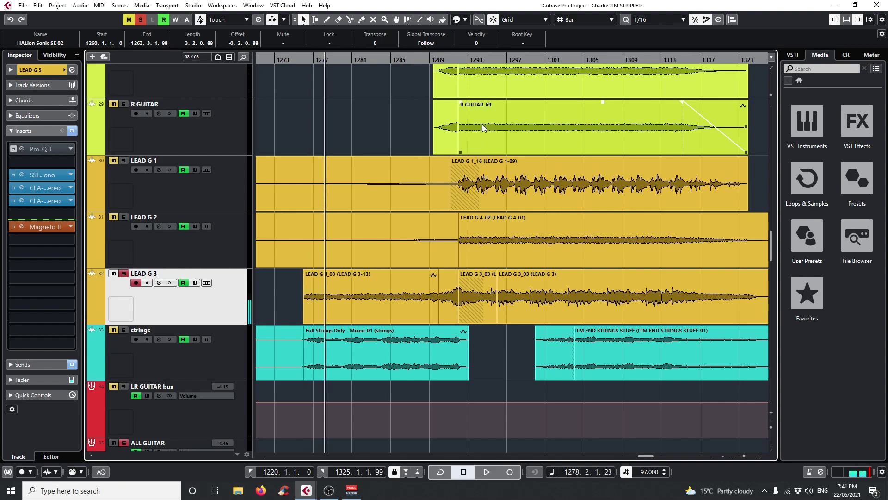
click(487, 59)
key(space)
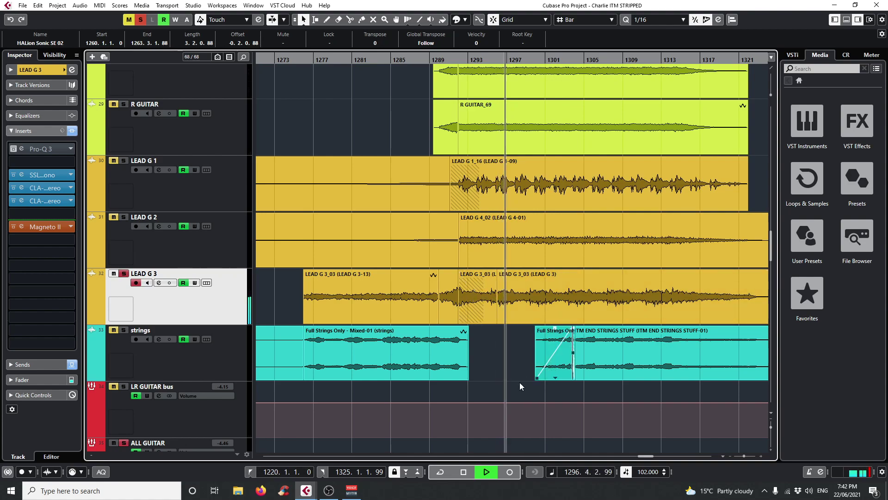
scroll(496, 377, up, 2)
scroll(496, 377, down, 2)
key(space)
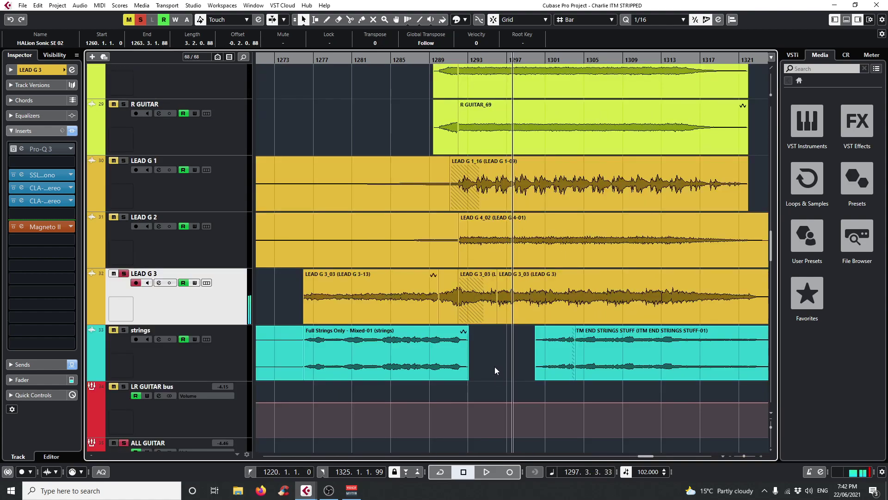
Step: Play LEAD G 1 and LEAD G 2 soloed together with LEAD G 3, clear all solos to hear the full mix, and stop playback
click(123, 216)
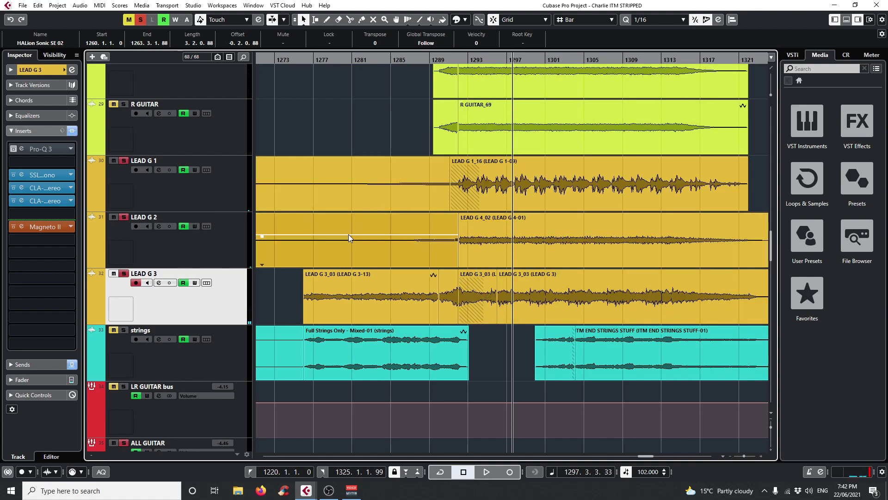
scroll(502, 267, up, 2)
scroll(506, 278, down, 2)
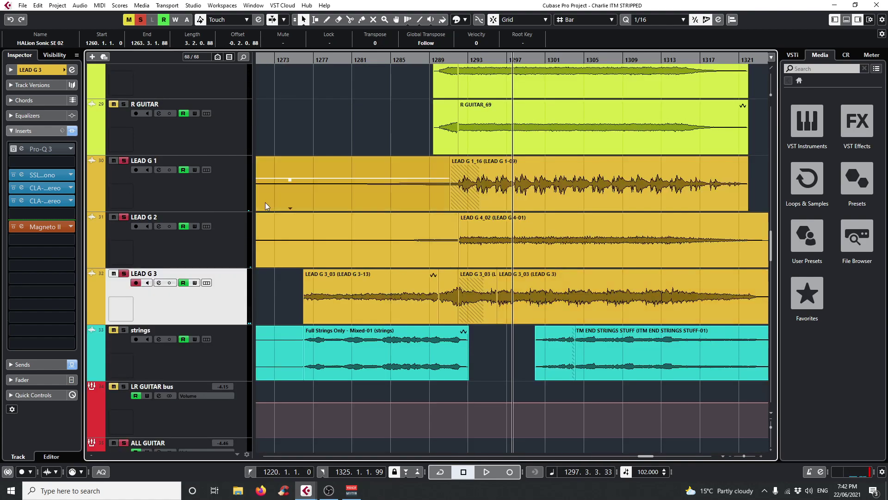
key(space)
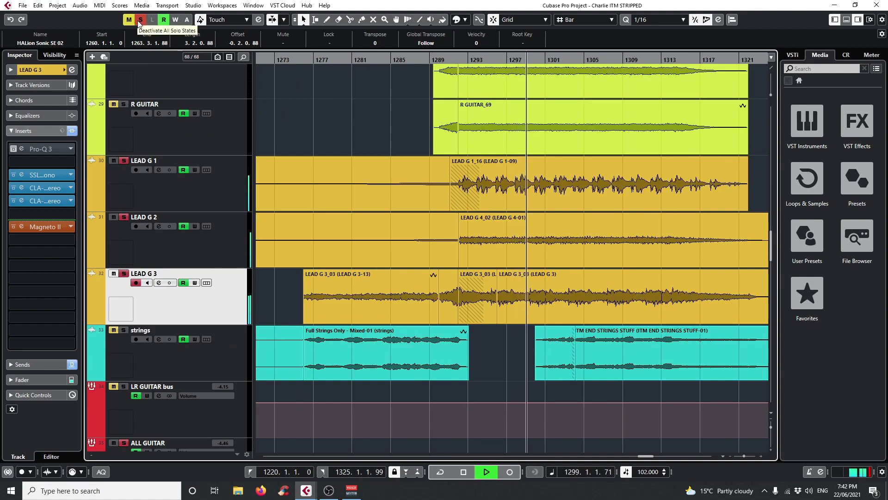
click(138, 20)
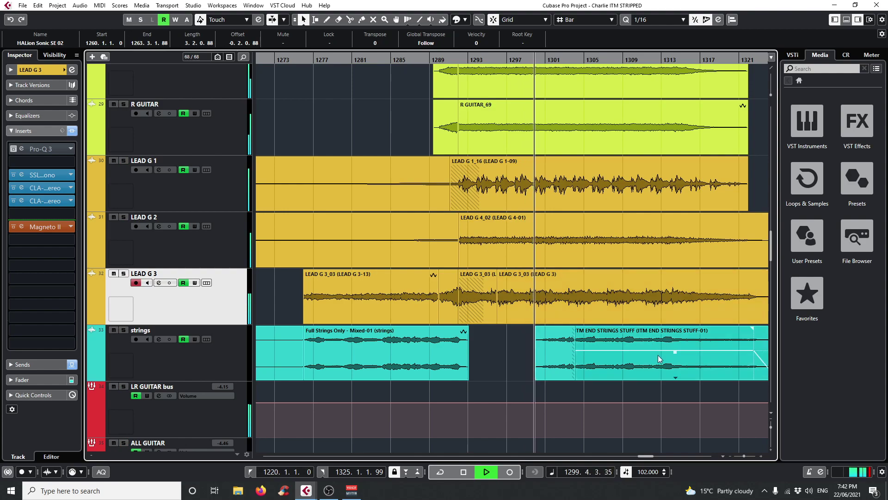
scroll(658, 356, up, 2)
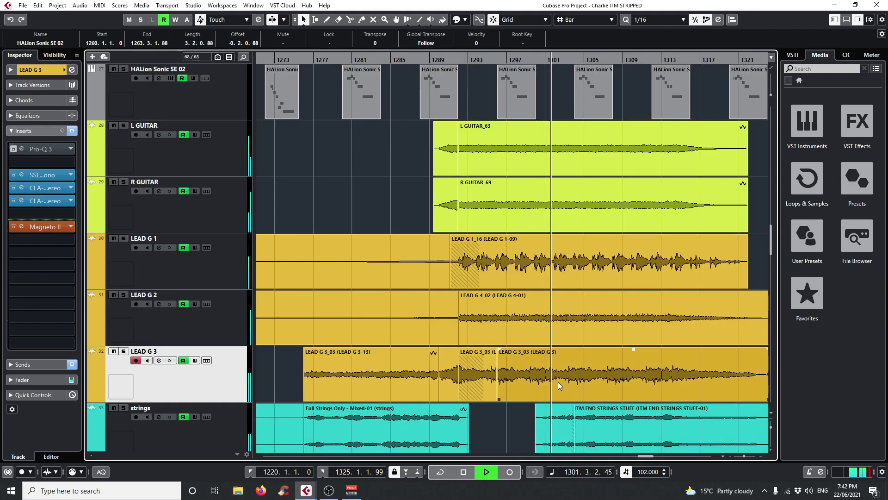
key(space)
Step: Select the L GUITAR track, examine the settings of its SSLChannel Mono insert, and close the plug-in
click(231, 166)
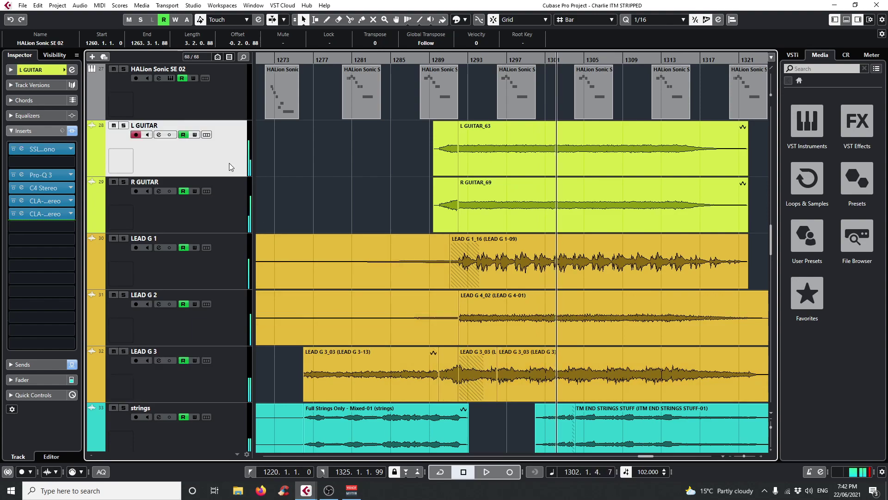
click(23, 148)
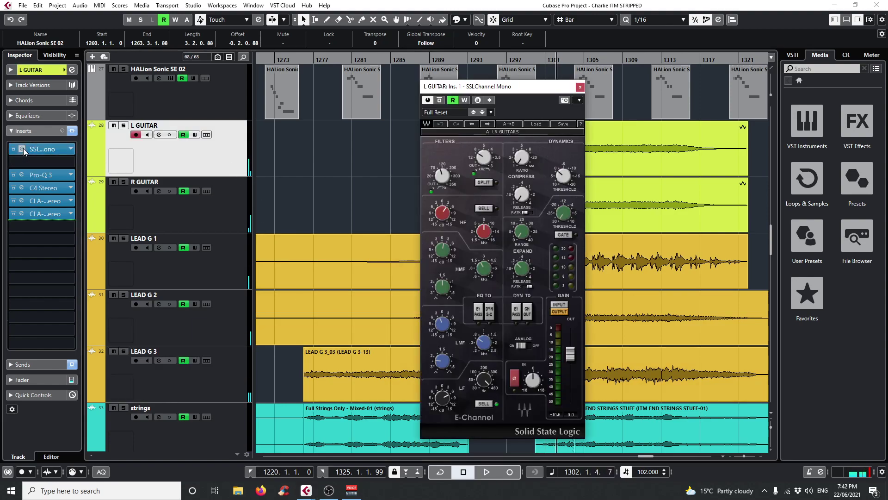
drag(453, 87, 332, 77)
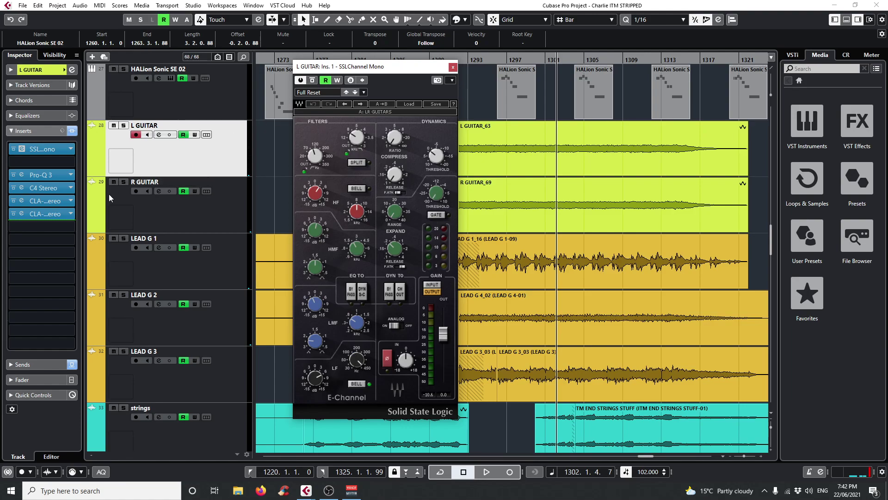
click(452, 68)
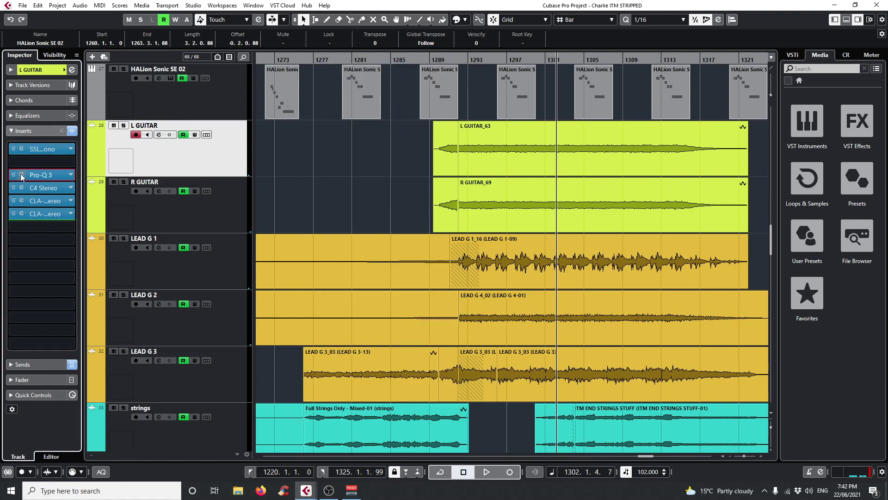
Step: Open the Pro-Q 3 insert on L GUITAR and solo the track with playback started from about bar 1293
click(21, 175)
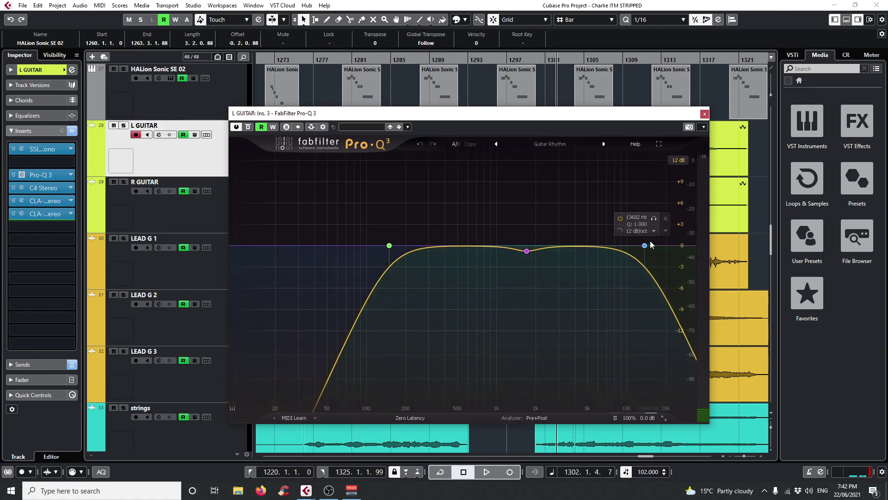
drag(507, 113, 451, 126)
double_click(466, 62)
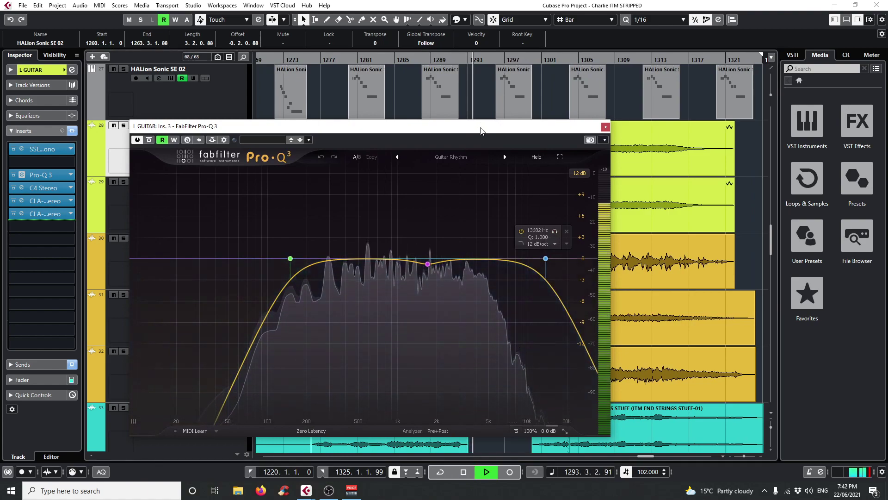
drag(175, 126, 187, 226)
click(124, 126)
drag(374, 225, 333, 146)
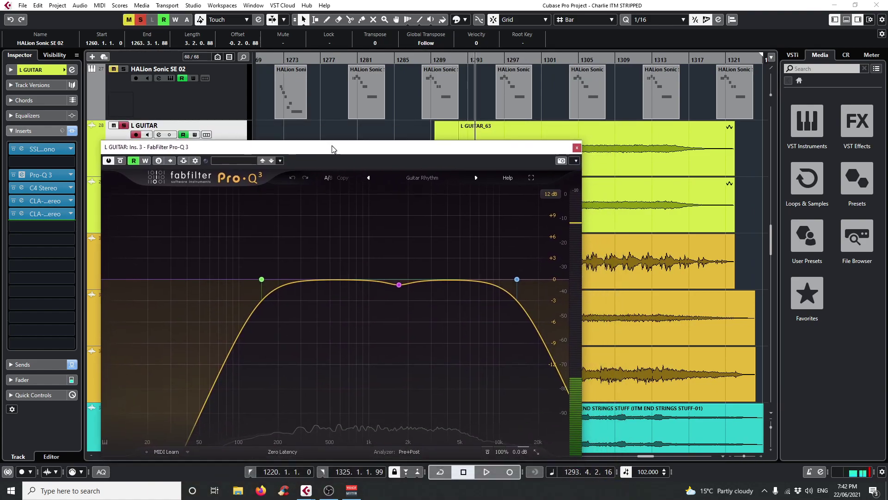
Step: Audition the high-cut and low-cut bands of Pro-Q 3 in isolation, nudging the high cut slightly lower, and close the plug-in
click(526, 252)
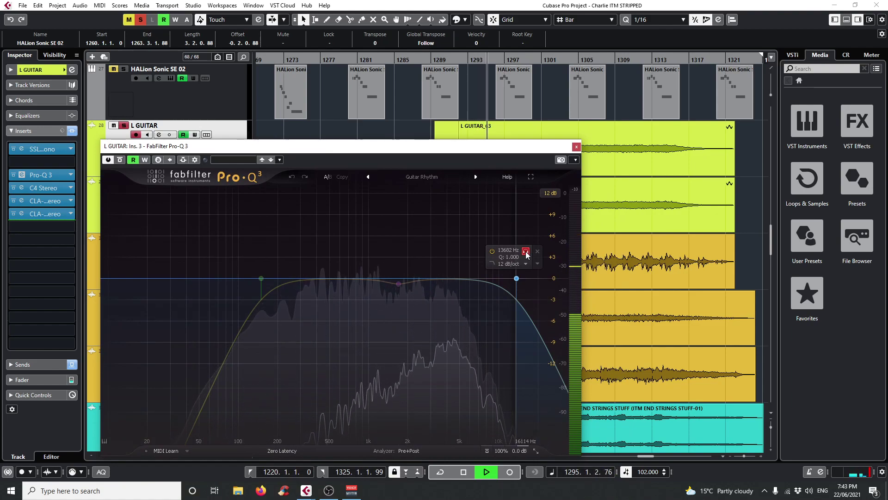
click(526, 252)
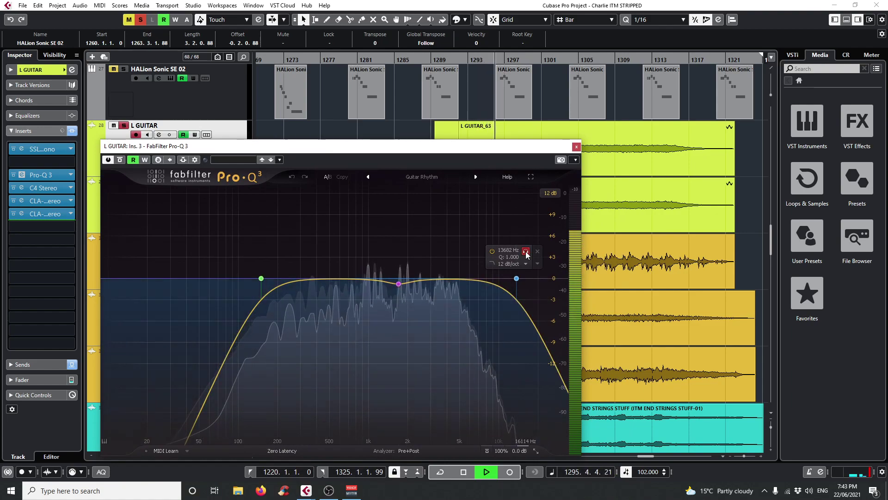
mouse_move(527, 254)
mouse_down()
mouse_move(446, 254)
mouse_move(514, 249)
mouse_up()
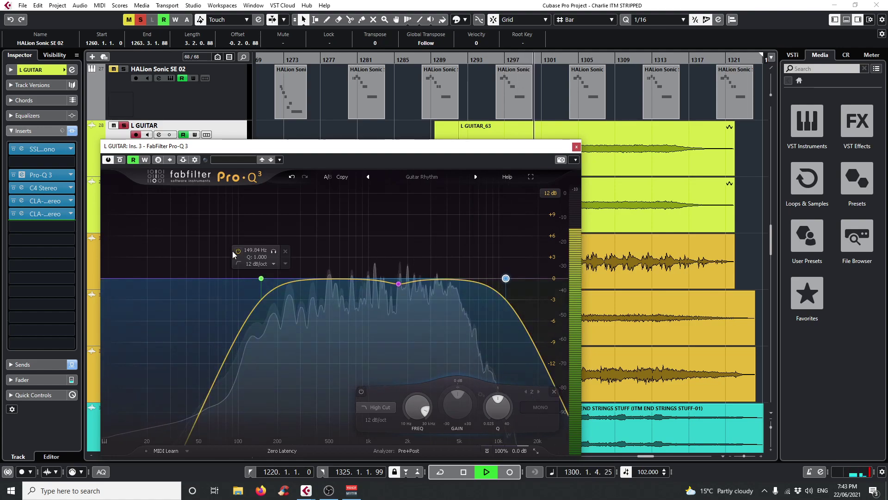
drag(274, 251, 275, 252)
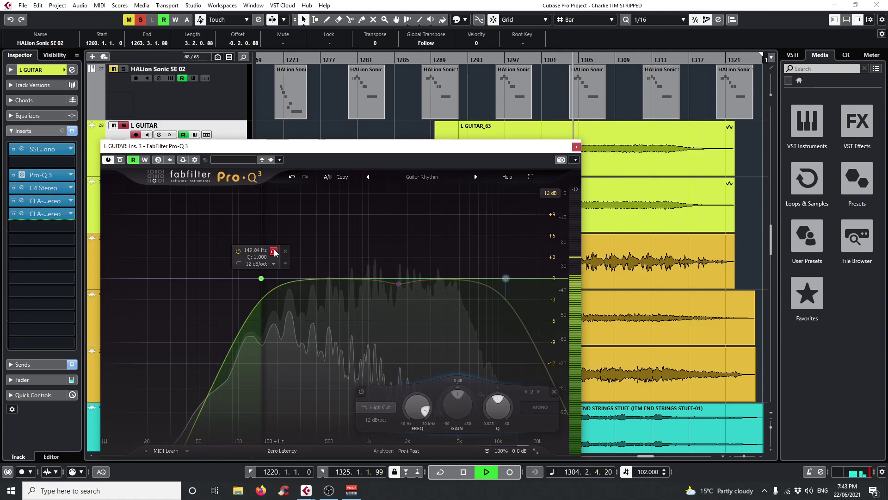
click(576, 146)
Step: Clear all solos and mutes to hear the full mix, and stop playback
click(140, 20)
click(128, 19)
scroll(607, 393, down, 2)
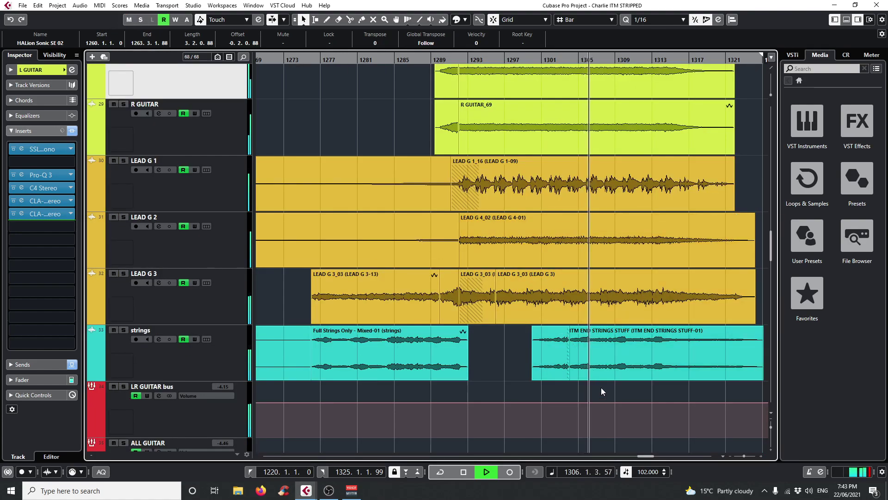
key(space)
Step: Open L GUITAR's C4 Stereo insert without the CLA-3A window, and watch its band reduction while playing from about bar 1295
click(21, 188)
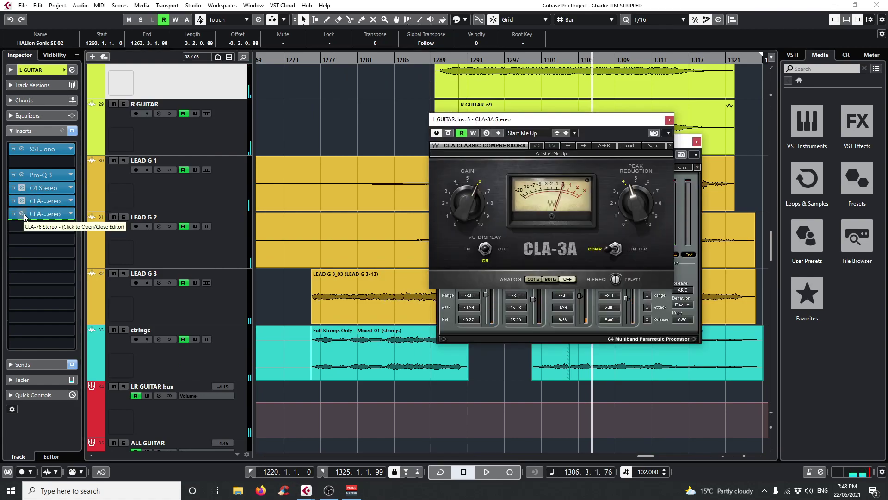
click(669, 119)
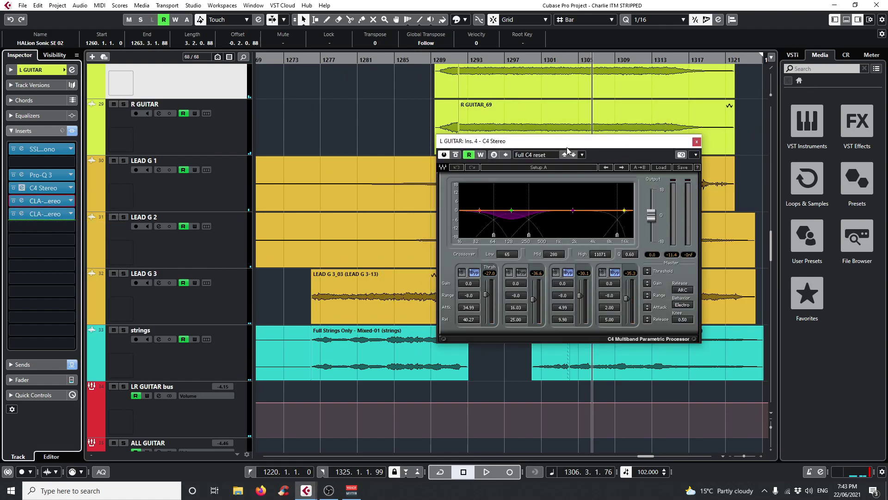
drag(578, 141, 511, 140)
click(486, 60)
key(space)
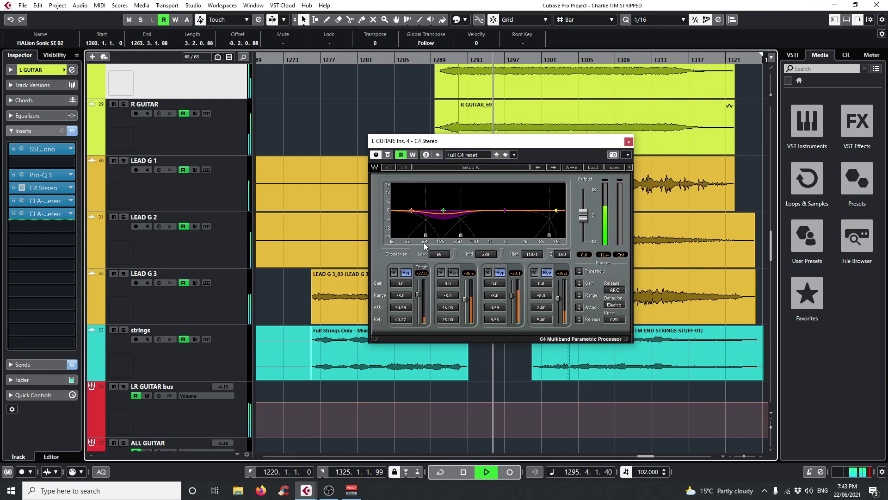
key(space)
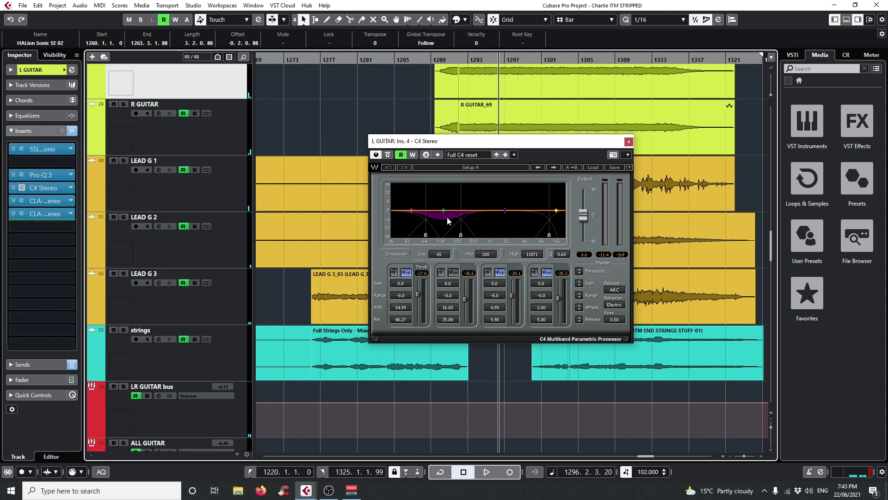
Step: Play L GUITAR soloed, compare it with C4 Stereo bypassed and active, stop playback, and close the plug-in
key(space)
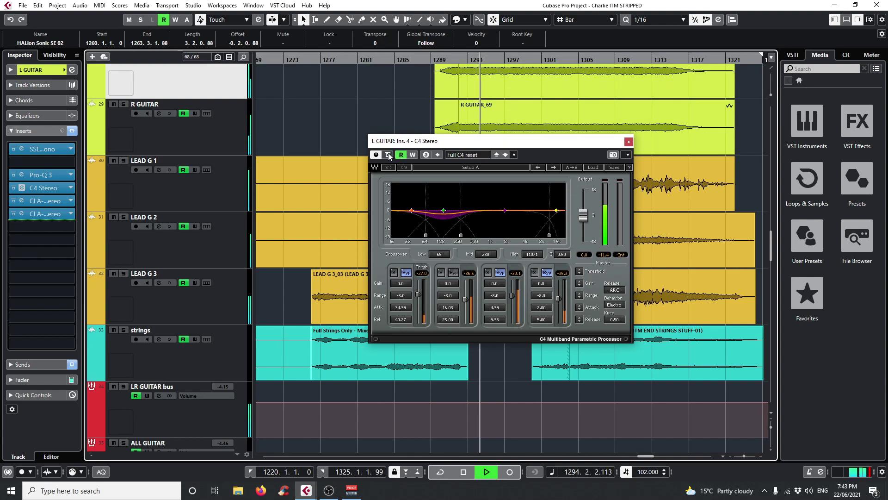
scroll(142, 141, up, 2)
scroll(322, 171, down, 2)
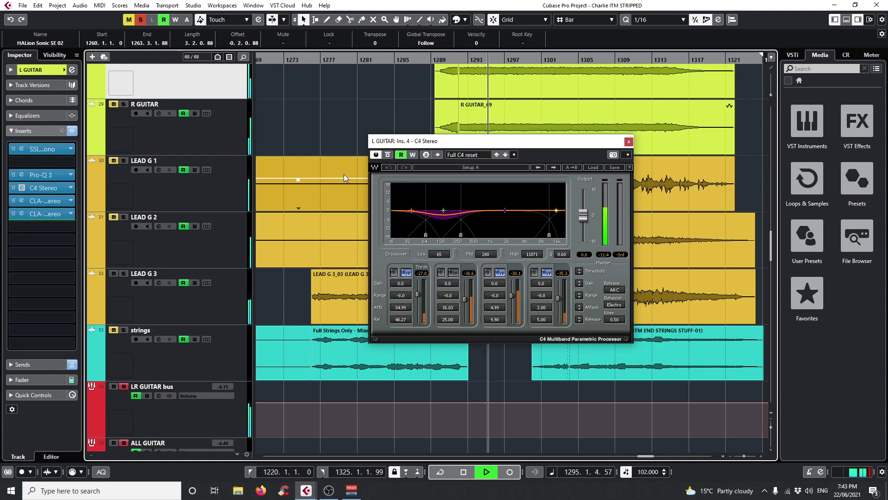
key(s)
click(388, 156)
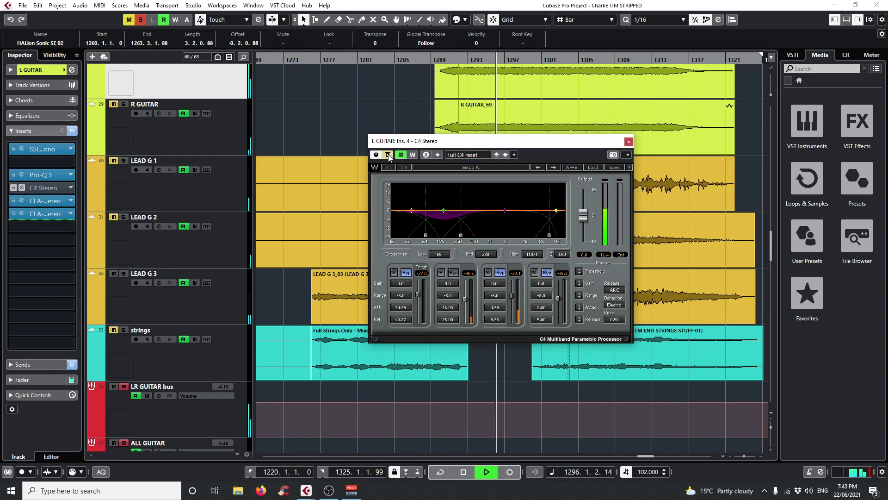
click(389, 156)
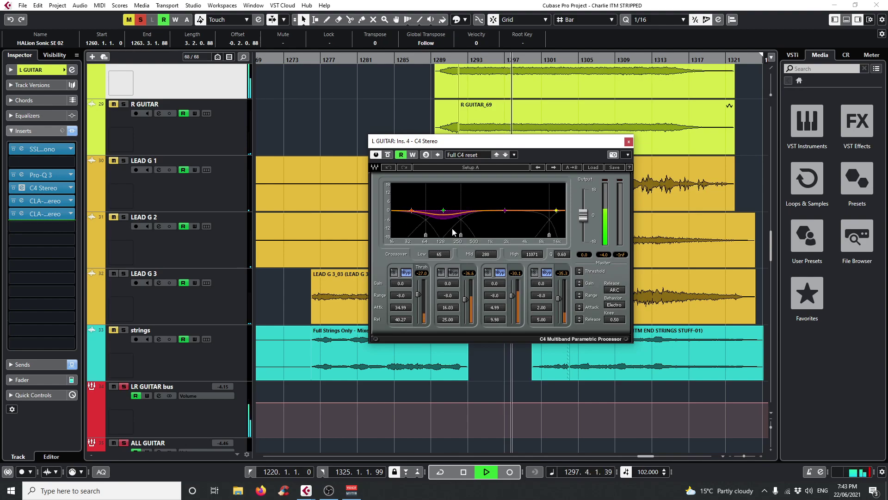
key(space)
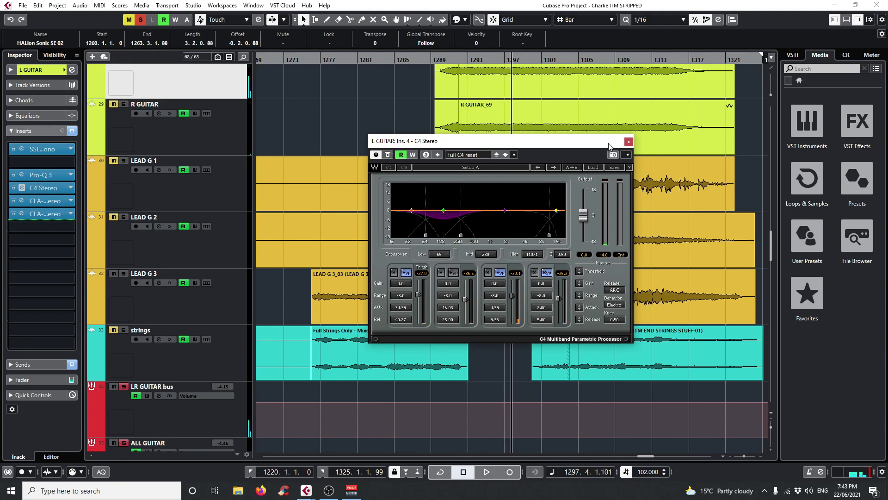
click(629, 142)
Step: Open L GUITAR's CLA-3A Stereo insert and play the soloed track from bar 1293 with the compressor active and bypassed
scroll(339, 262, up, 2)
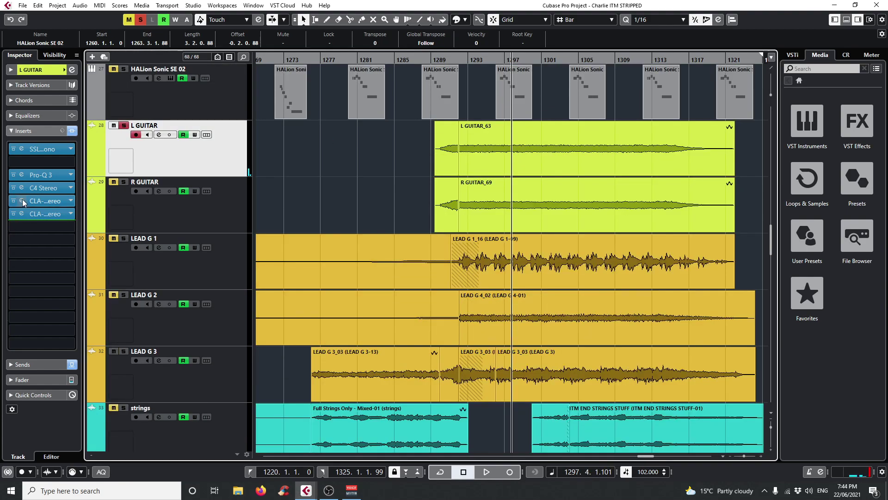
click(468, 71)
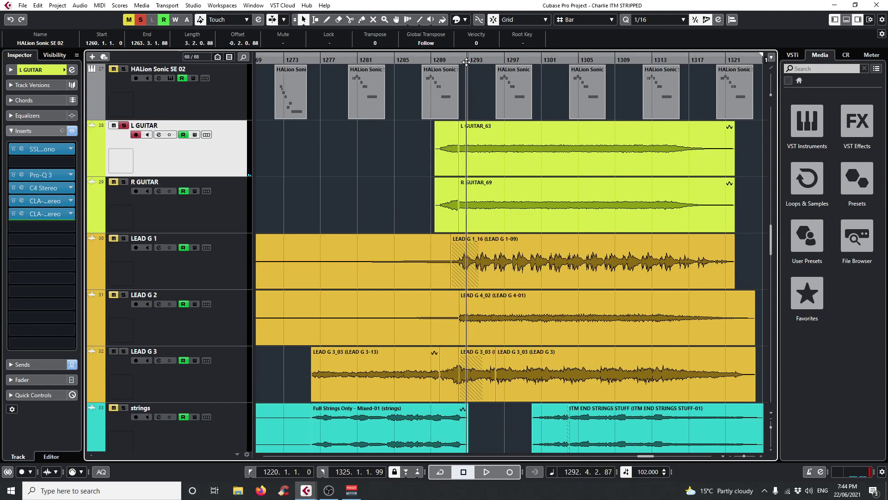
click(20, 201)
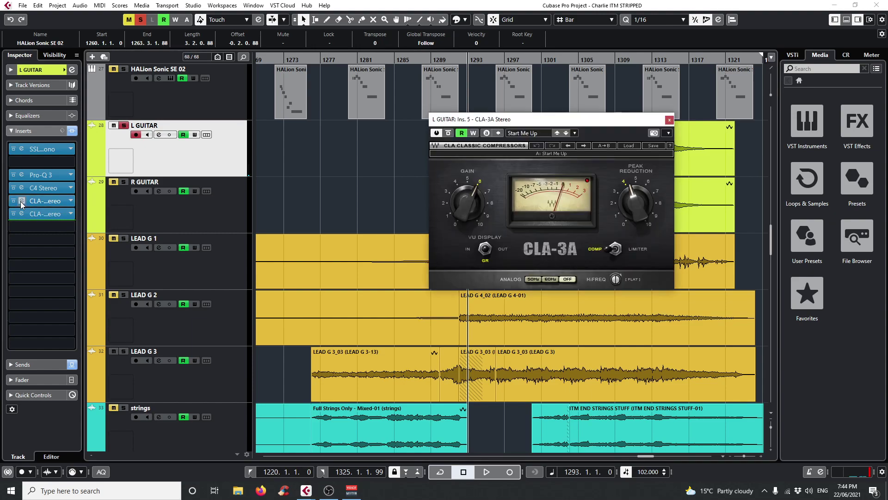
drag(529, 119, 273, 126)
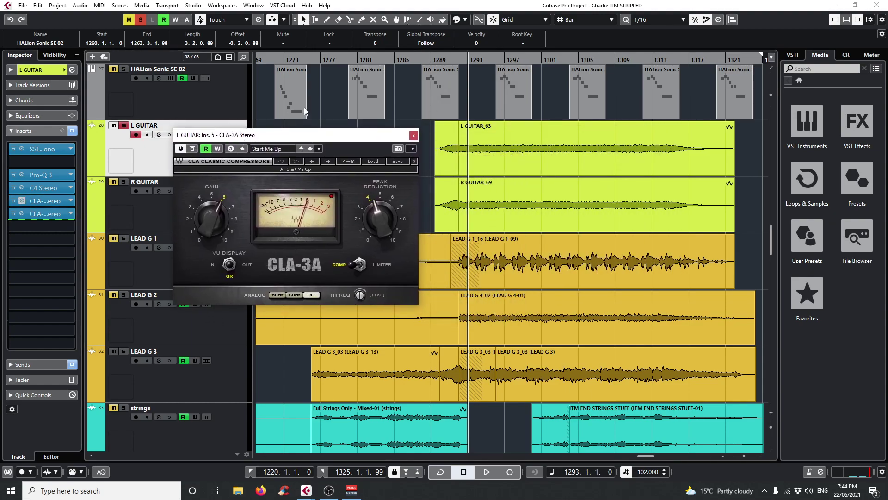
key(space)
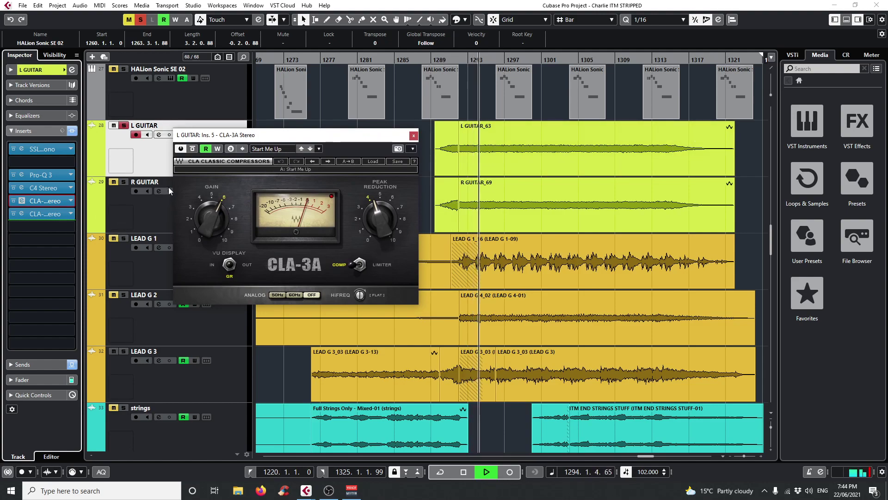
click(192, 148)
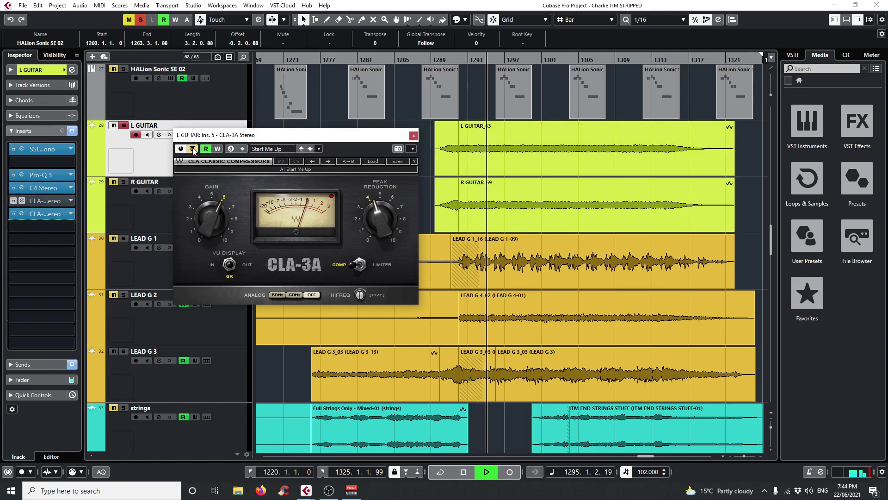
Step: Take the CLA-3A compressor on L GUITAR out of bypass and stop playback
click(193, 149)
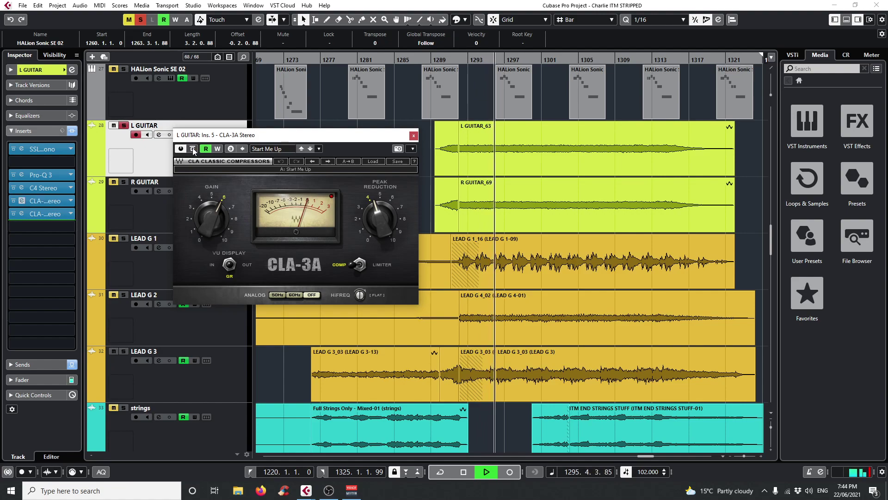
key(space)
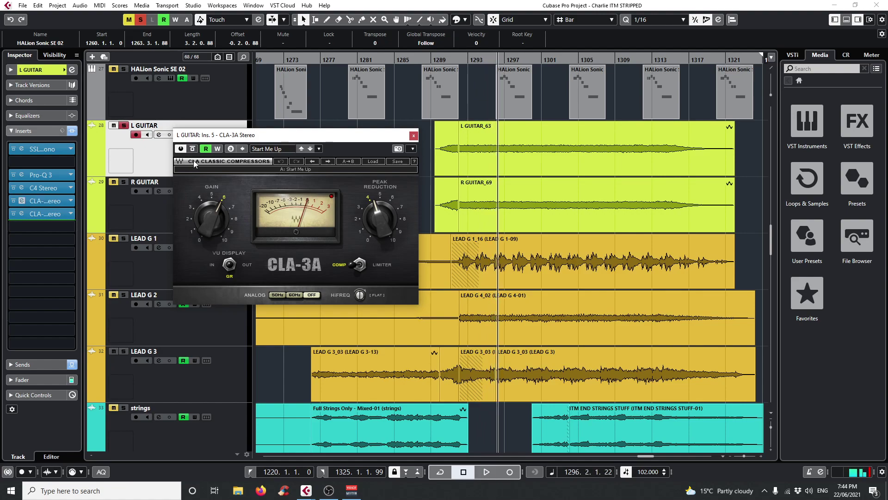
click(22, 201)
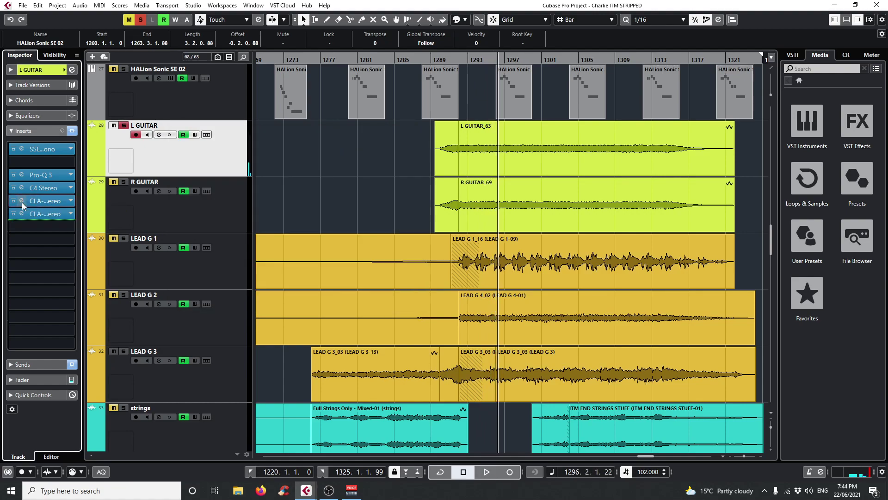
Step: Open the CLA-76 on L GUITAR and compare it bypassed and active while playing from bar 1293
click(21, 213)
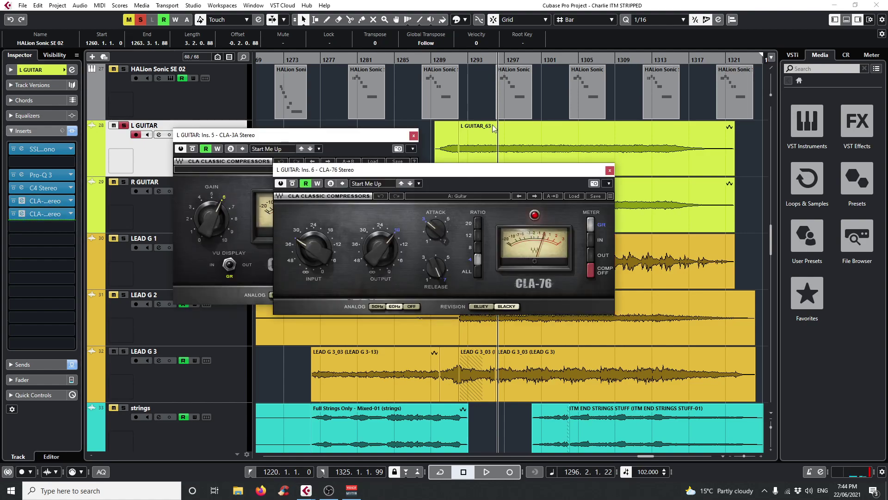
click(471, 60)
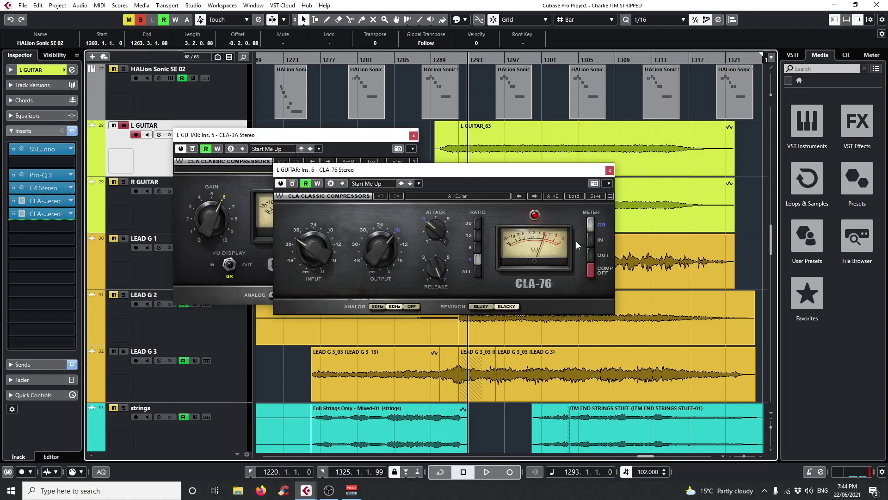
key(space)
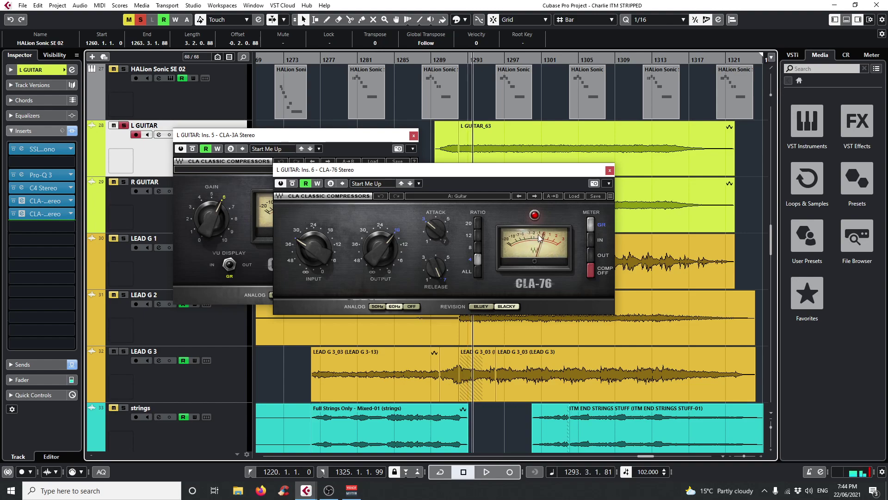
click(294, 185)
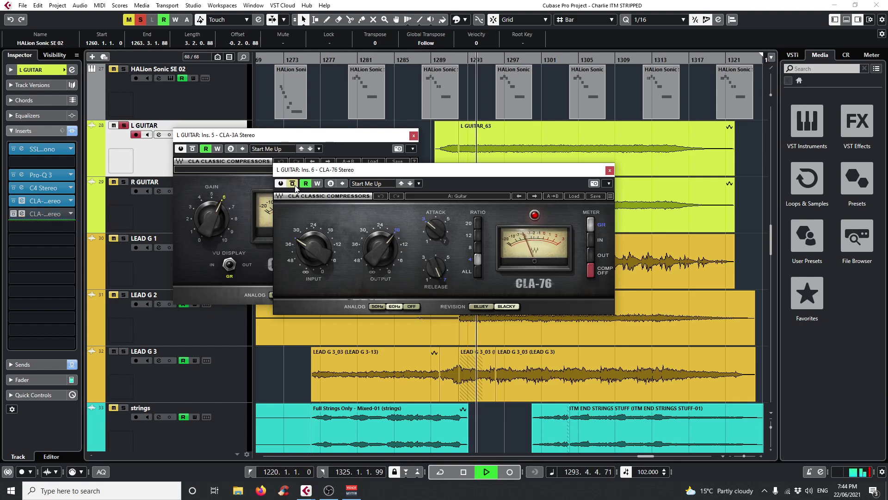
click(294, 185)
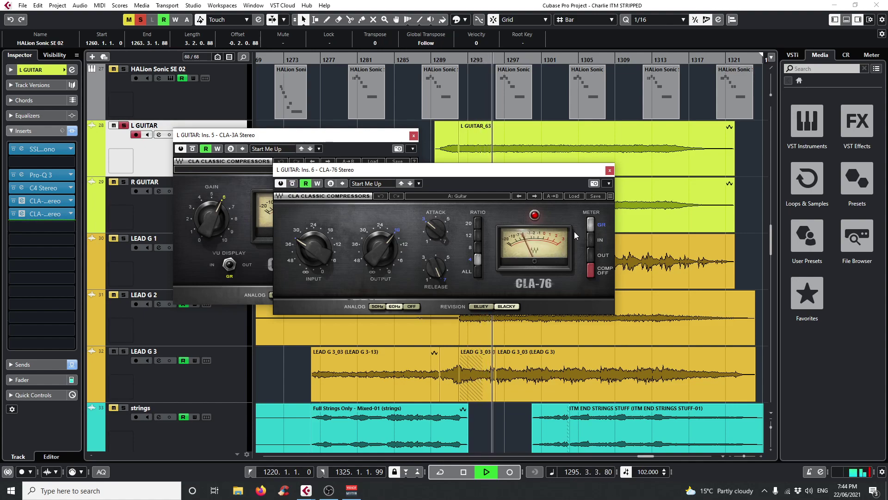
Step: Stop playback and close the CLA-76 and CLA-3A windows of L GUITAR
key(space)
click(609, 170)
click(414, 136)
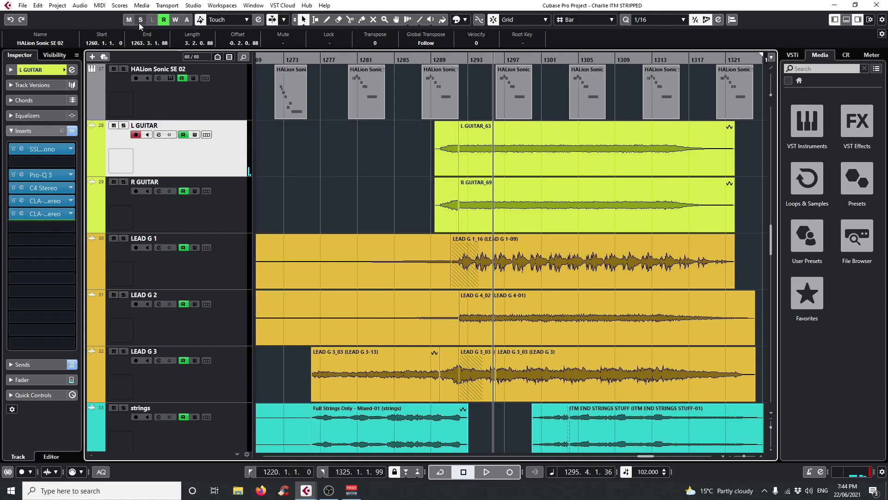
Step: Look through the insert chains of the LEAD G 1, LEAD G 2 and LEAD G 3 tracks, returning to LEAD G 1
click(233, 259)
scroll(225, 356, down, 3)
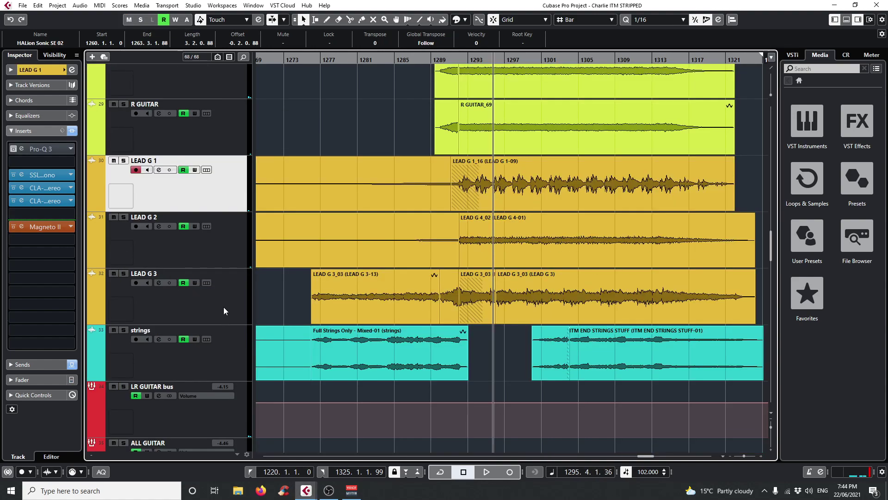
click(219, 225)
click(218, 287)
click(213, 207)
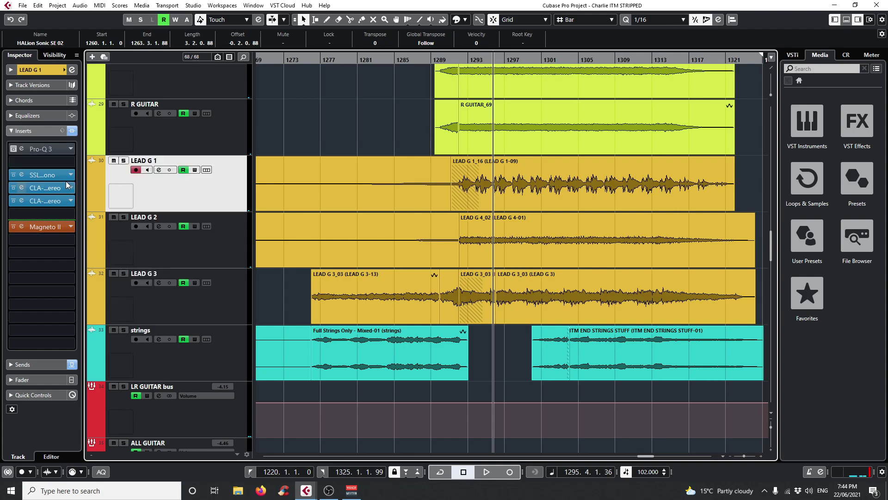
Step: Open the CLA-3A, CLA-76 and Magneto II inserts of LEAD G 1 and move the Magneto II window above the transport bar
click(23, 188)
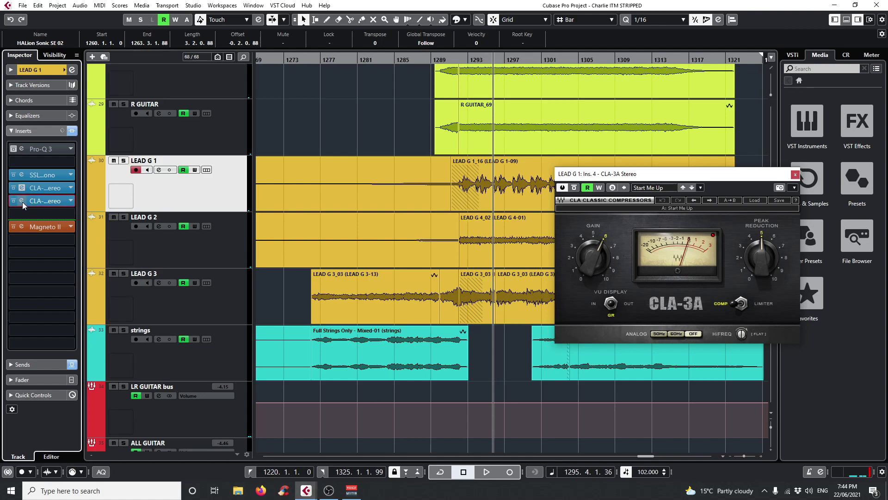
click(22, 201)
click(22, 227)
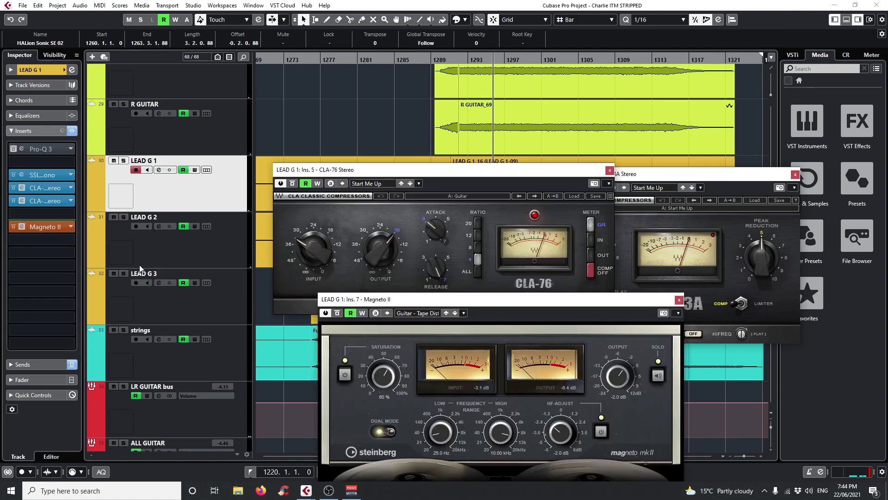
drag(388, 299, 362, 155)
Step: Solo LEAD G 1 and compare its sound with Magneto II bypassed and active, ending with the solo cleared and playback stopped
click(124, 160)
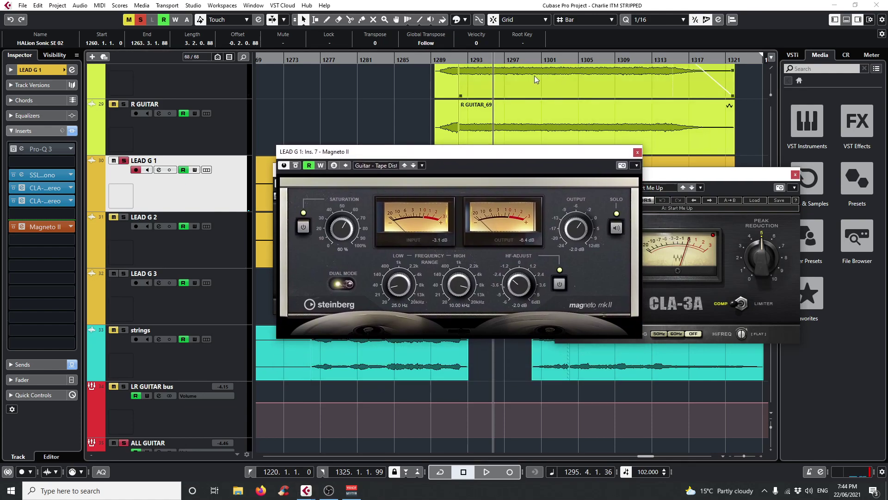
key(space)
click(296, 166)
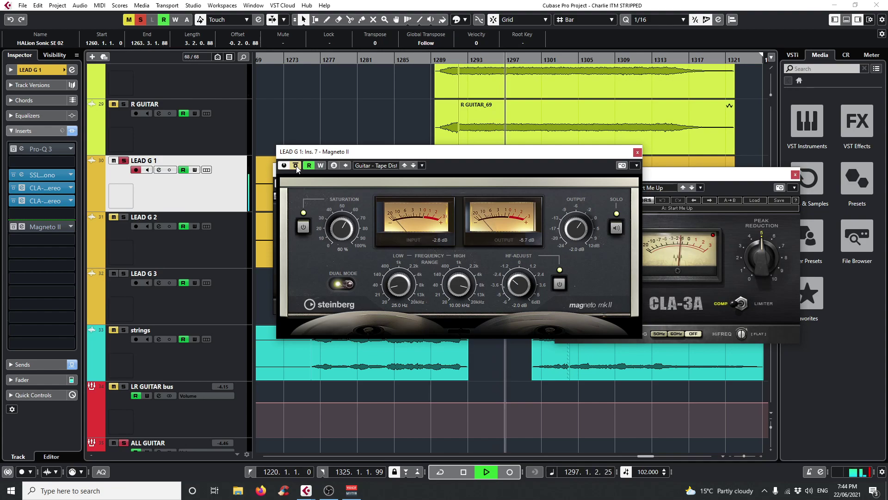
click(296, 166)
key(alt+m)
key(alt+s)
key(space)
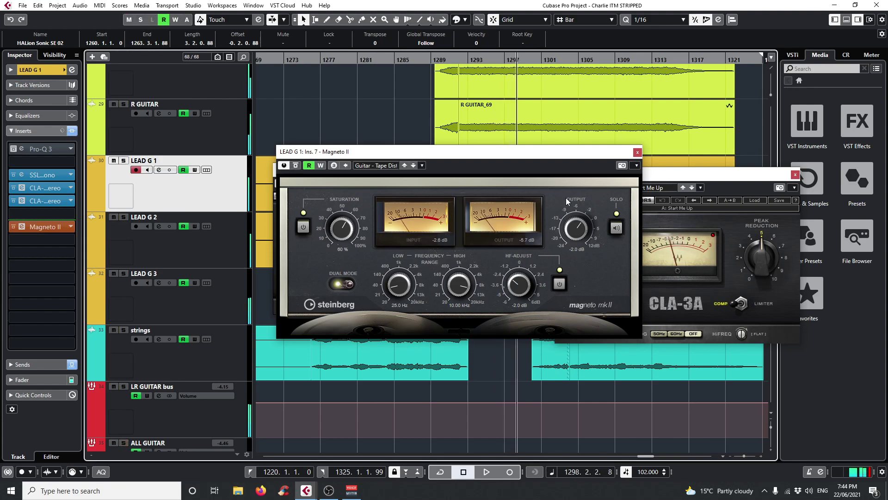
Step: Close the CLA-3A, Magneto II and CLA-76 windows of LEAD G 1
click(795, 175)
click(637, 152)
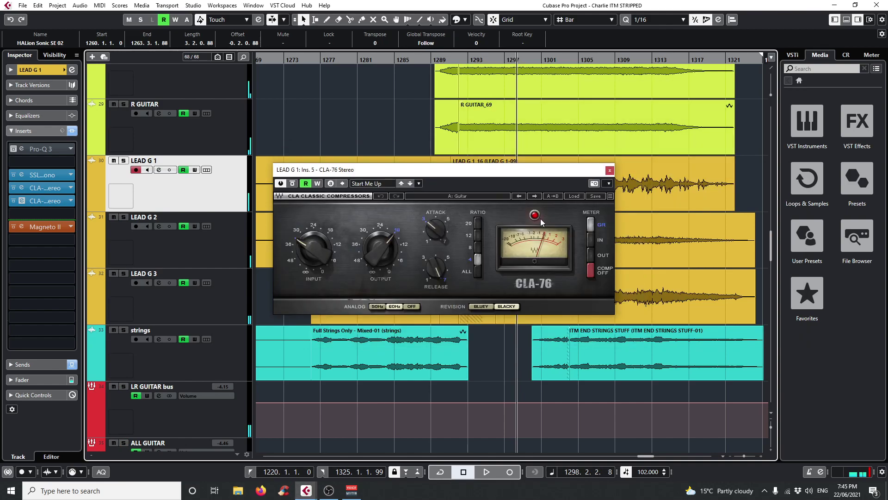
click(610, 171)
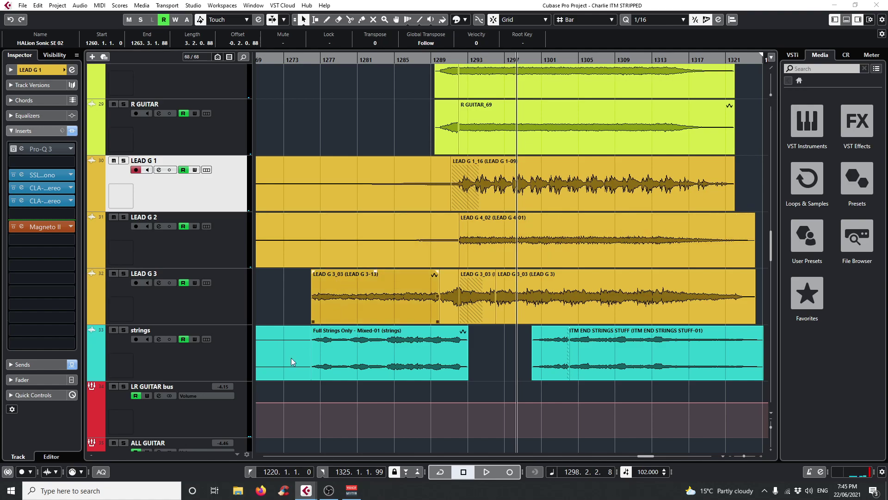
Step: Solo the L GUITAR and R GUITAR tracks and compare the LR GUITAR bus with its Magneto II bypassed and active
click(220, 407)
scroll(329, 212, up, 3)
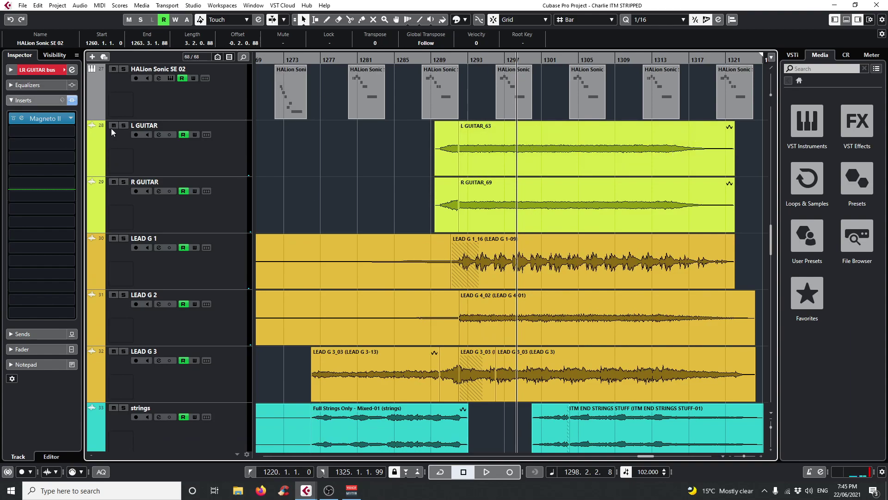
click(124, 126)
scroll(187, 193, down, 3)
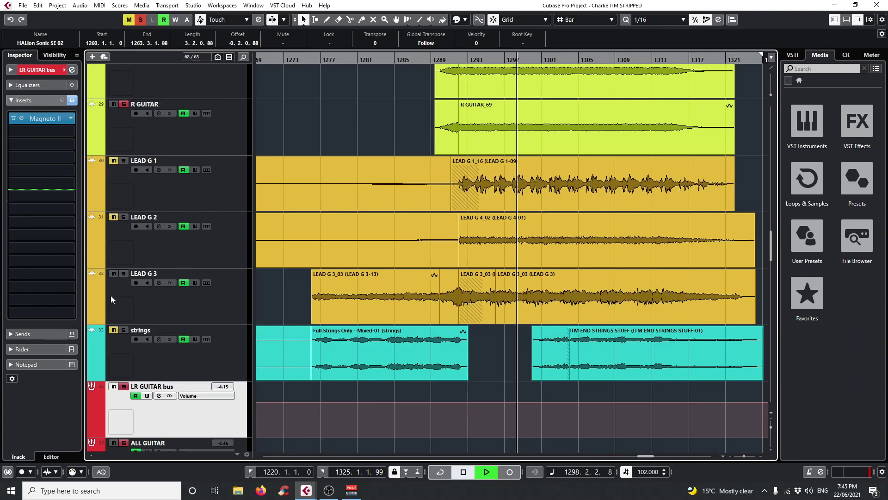
click(31, 131)
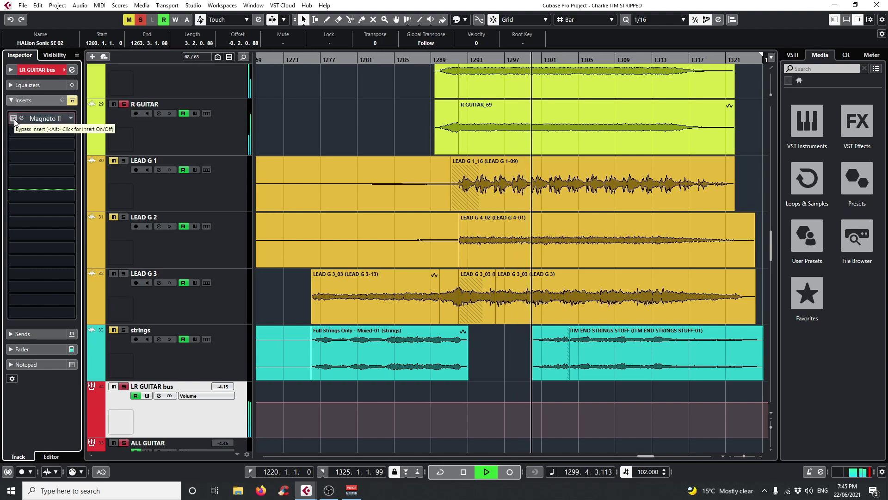
click(14, 118)
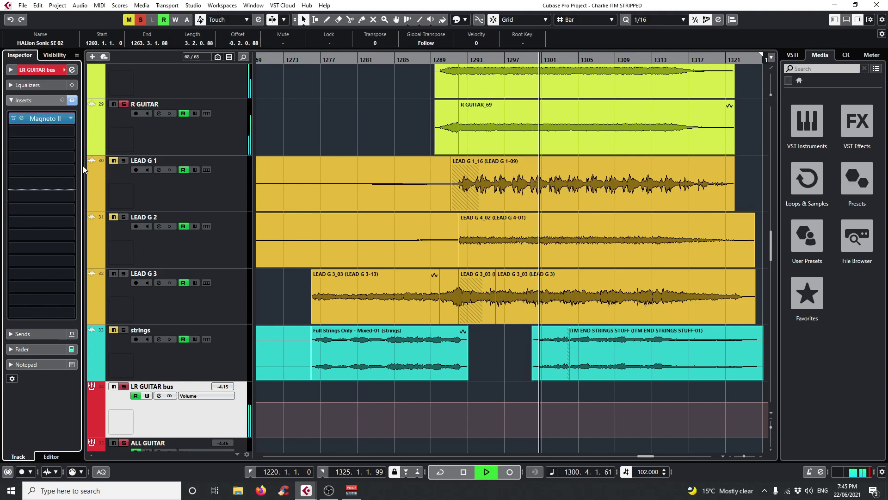
key(space)
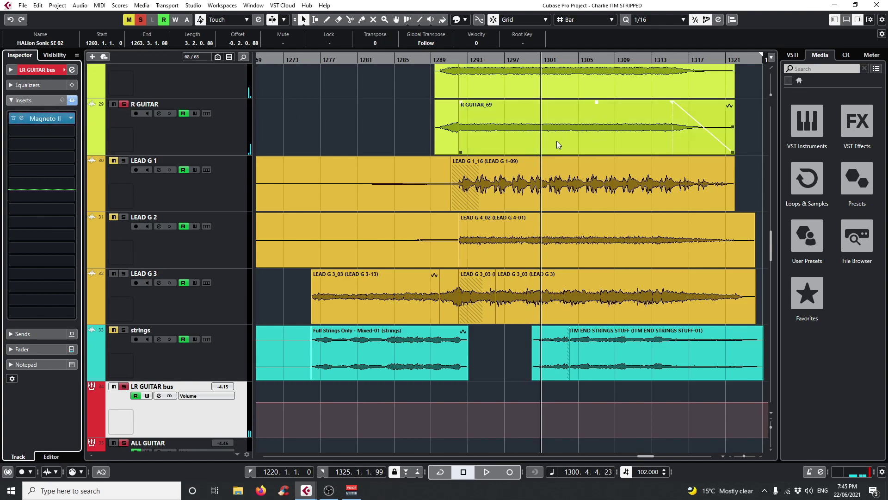
Step: Clear all solos and open the FabFilter Pro-Q 3 insert on the ALL GUITAR bus
scroll(245, 361, down, 3)
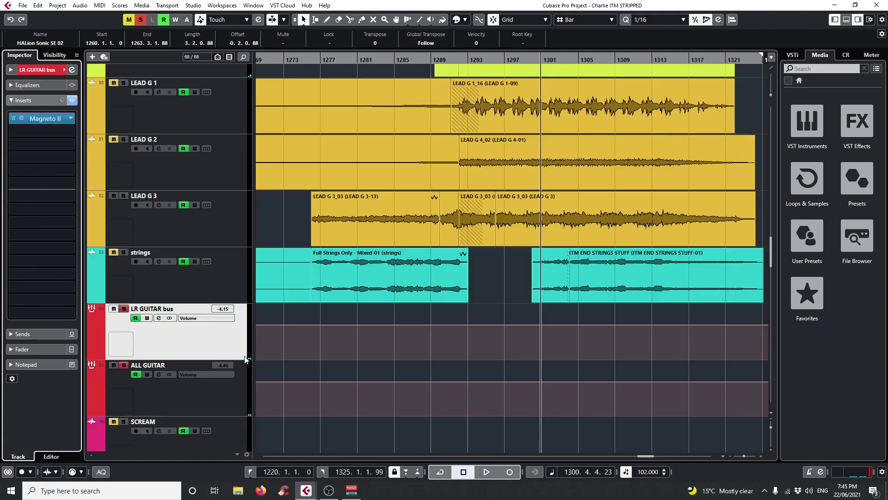
click(141, 20)
scroll(248, 387, down, 3)
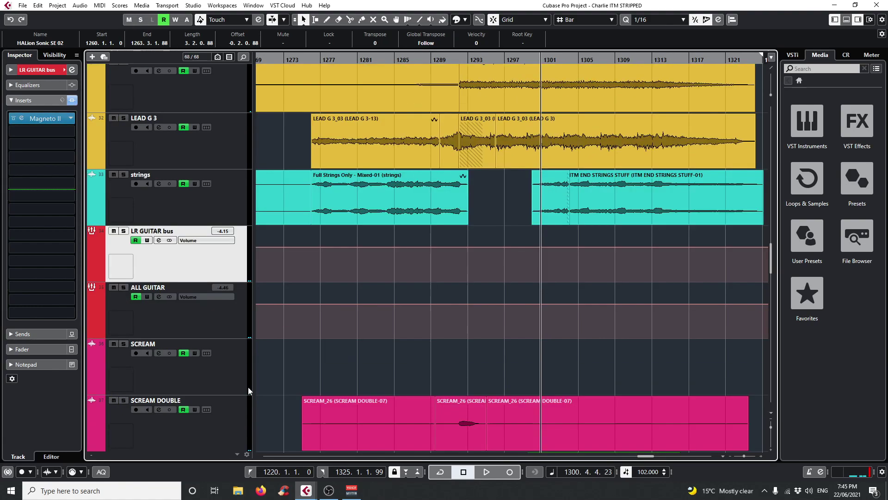
click(227, 315)
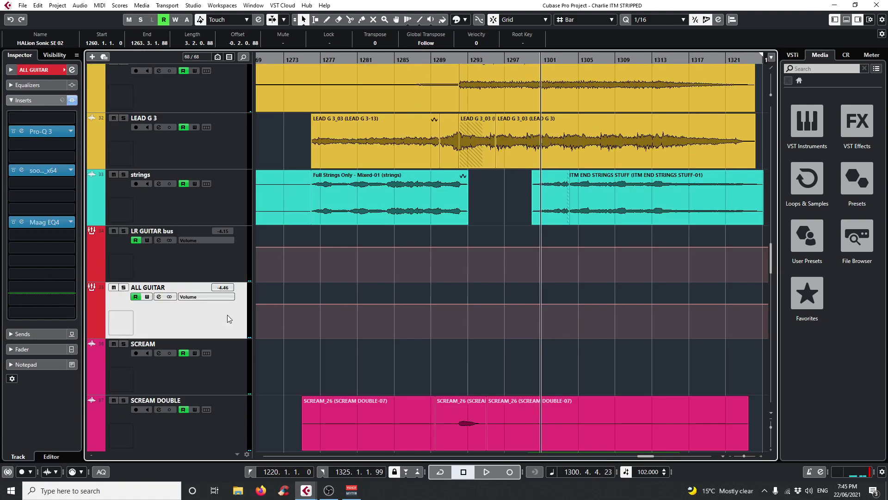
click(23, 133)
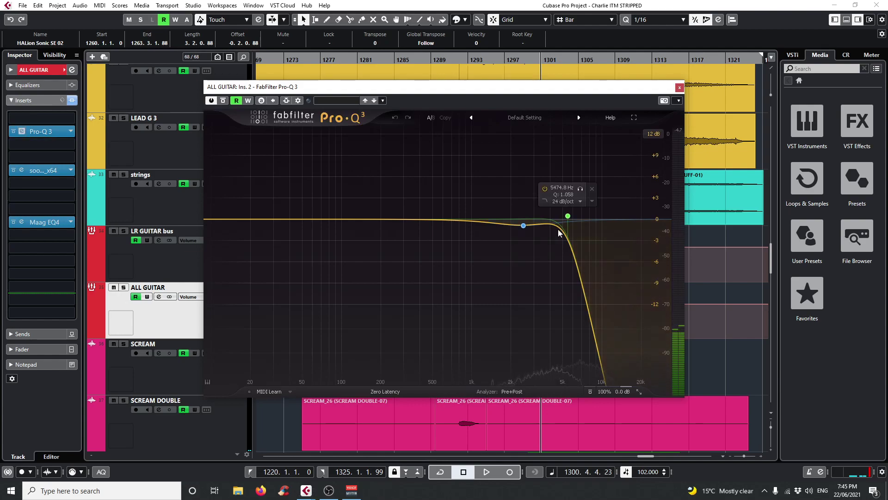
Step: Audition the Pro-Q 3 high-cut band at 5474.8 Hz on its own and close the equalizer
click(581, 189)
drag(582, 192, 582, 224)
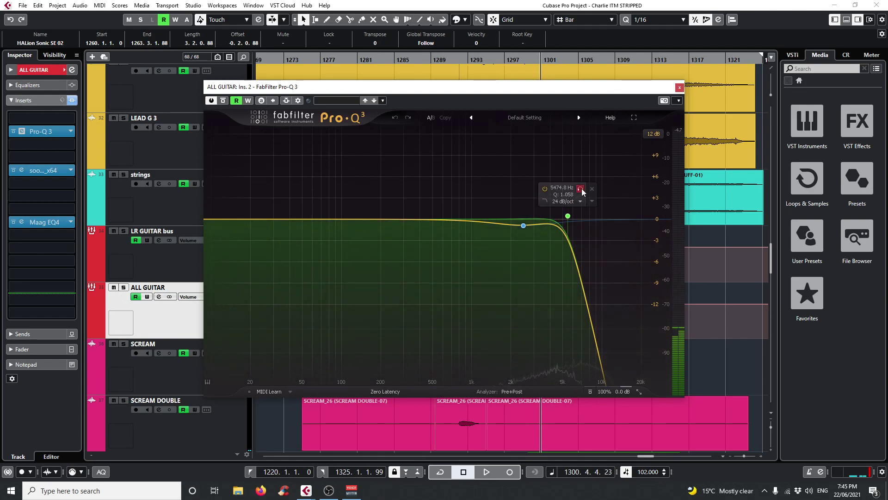
click(679, 88)
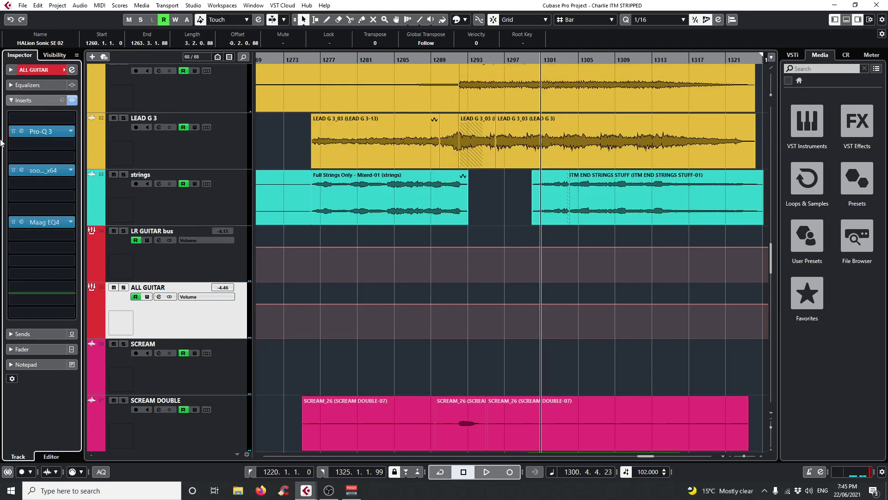
Step: Open soothe2 on the ALL GUITAR bus, solo the bus, and audition its delta signal and the bypassed sound before closing it
click(21, 170)
key(space)
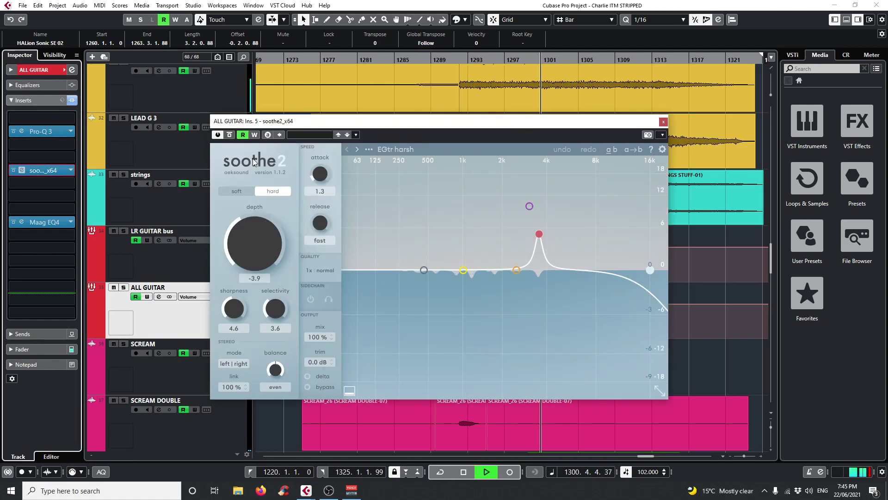
click(124, 288)
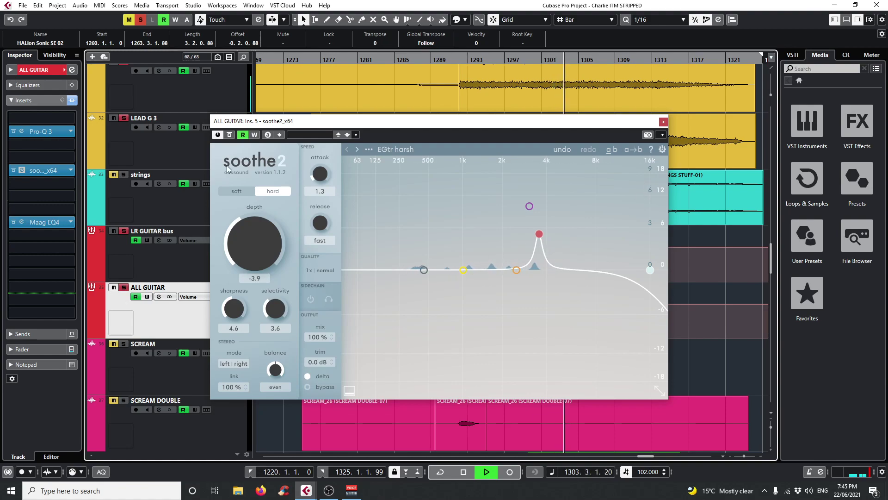
key(space)
click(664, 122)
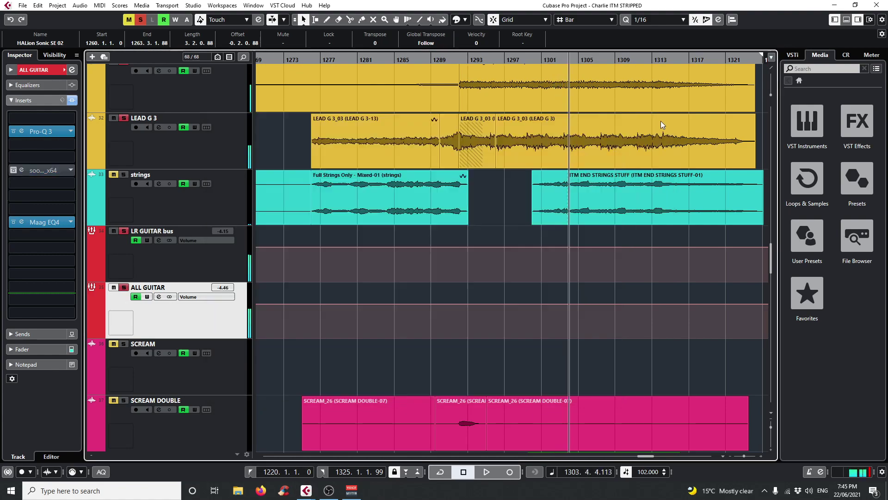
Step: Open the Maag EQ4 insert on the ALL GUITAR bus, compare it bypassed and active during playback, and close it
click(22, 221)
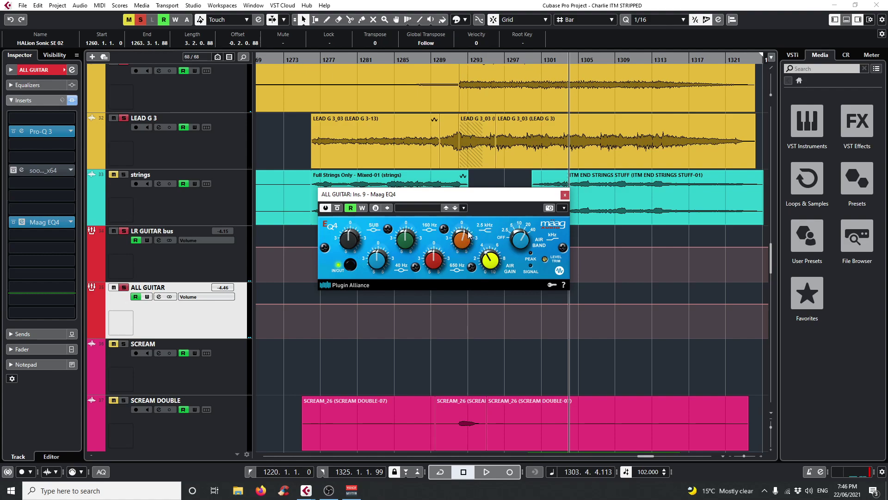
key(space)
click(533, 57)
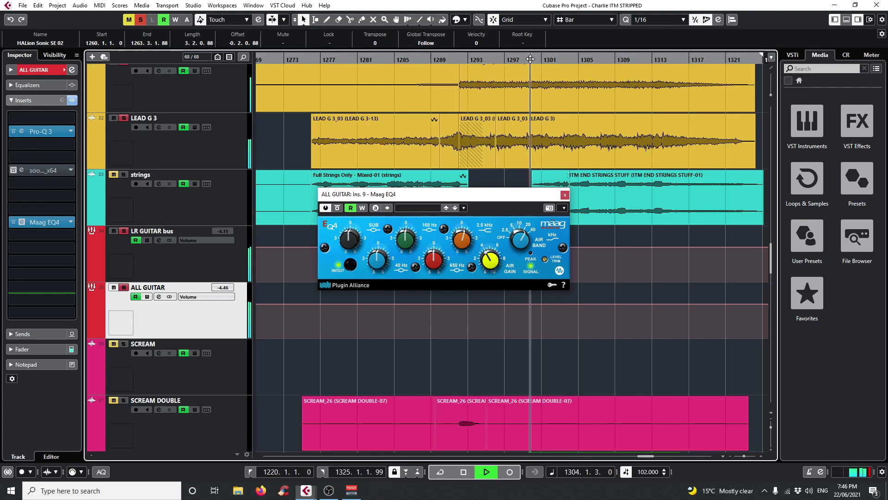
click(339, 208)
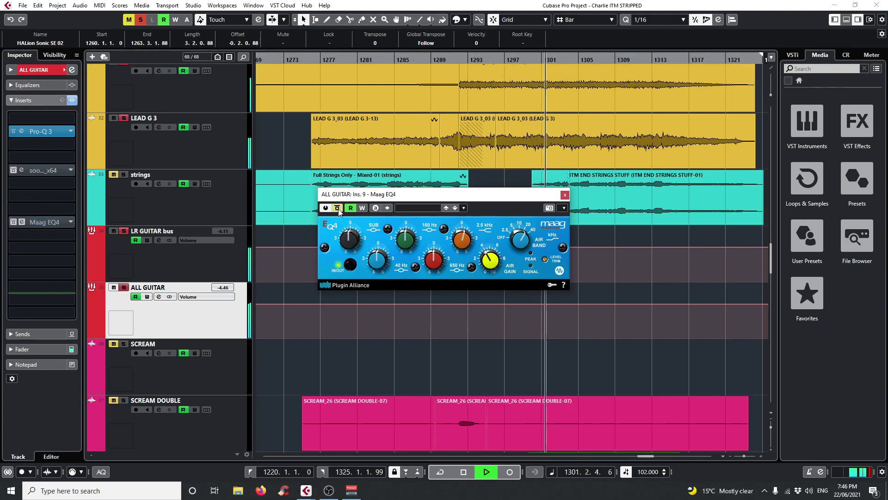
click(338, 208)
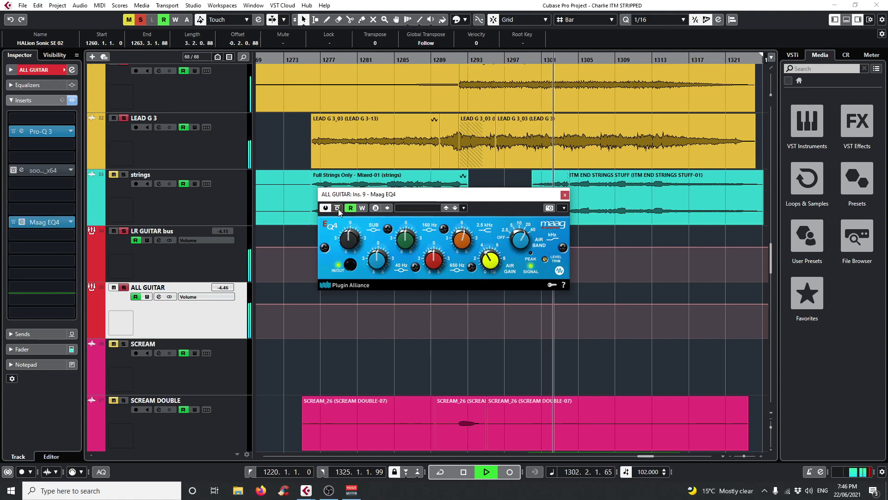
key(space)
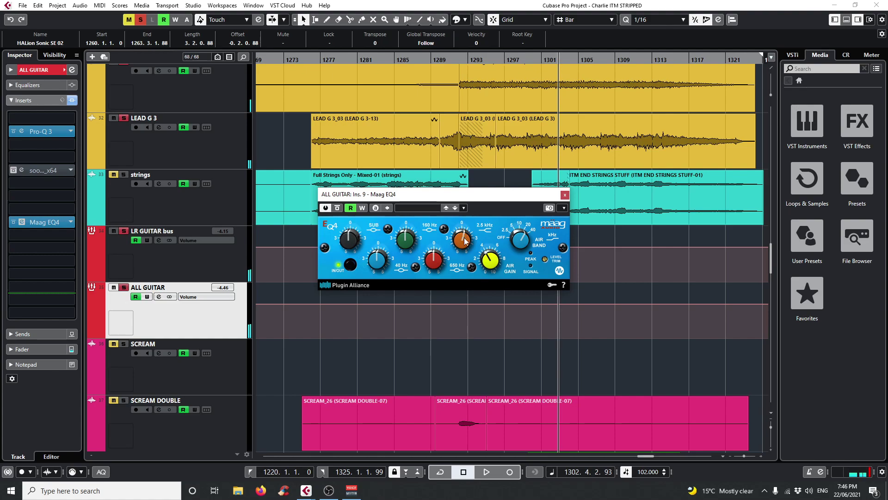
click(564, 194)
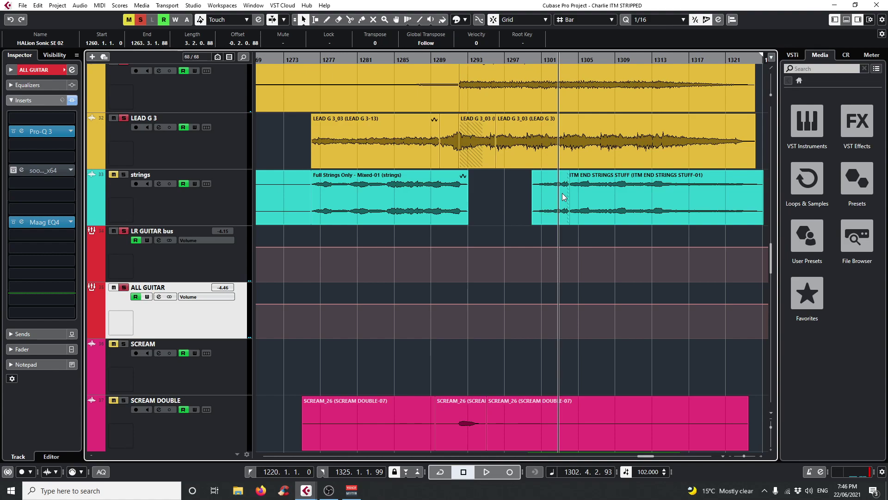
click(562, 193)
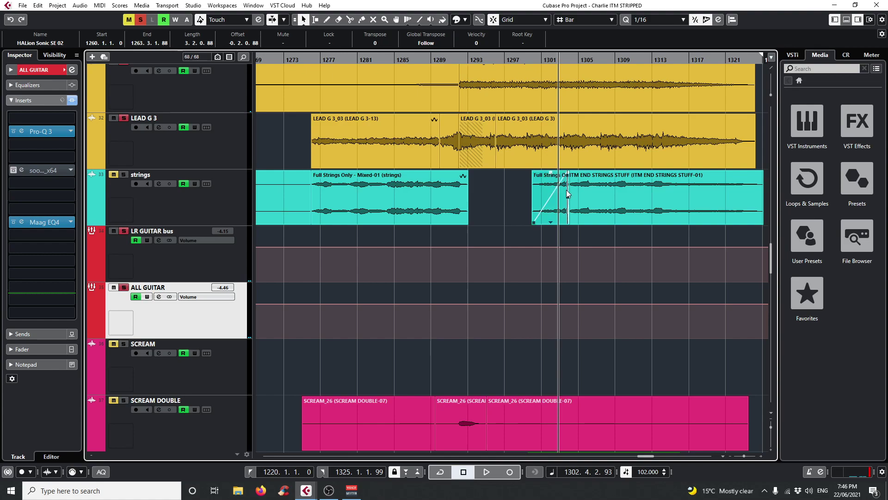
click(500, 198)
Step: Clear all solos, solo BASS DI CLEANER, BASS DI HEAVY and the BASS bus, and play the start of the bass section
scroll(302, 206, up, 5)
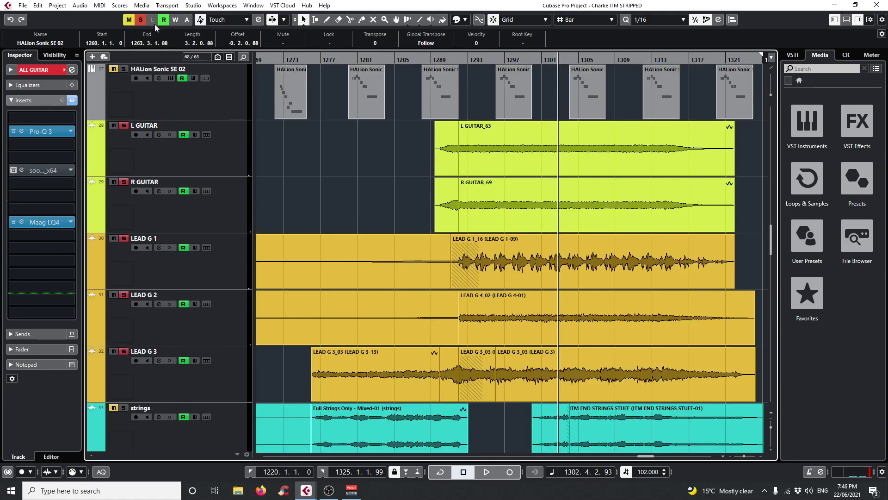
click(143, 21)
scroll(473, 299, up, 10)
scroll(458, 311, down, 3)
key(space)
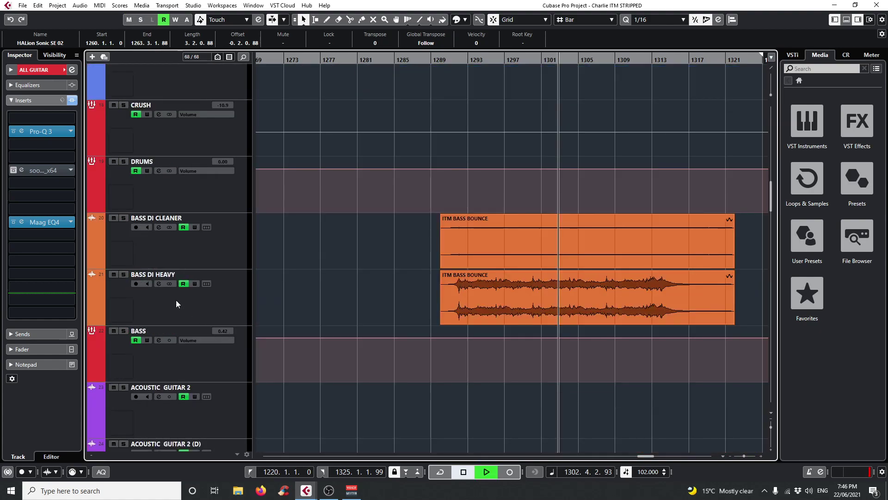
click(123, 218)
click(123, 274)
click(123, 331)
click(457, 61)
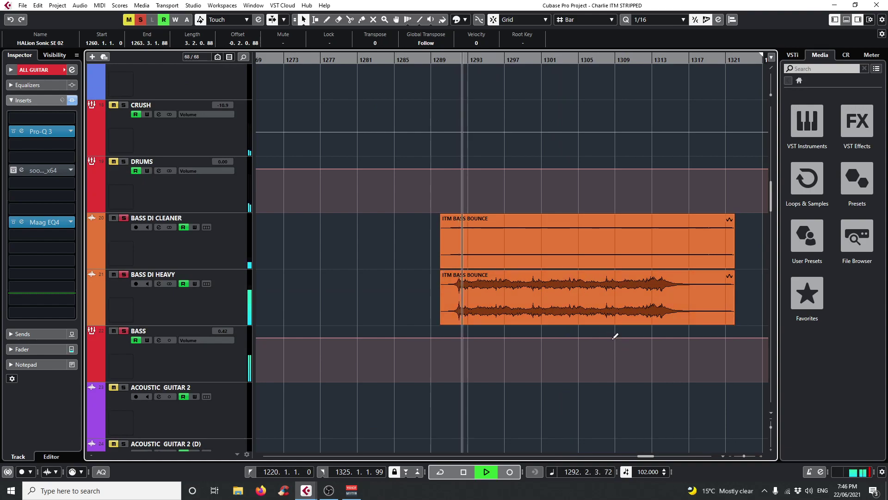
Step: Raise the volume of the ITM BASS BOUNCE clip on BASS DI CLEANER to 3.14 dB and clear all solos
click(585, 263)
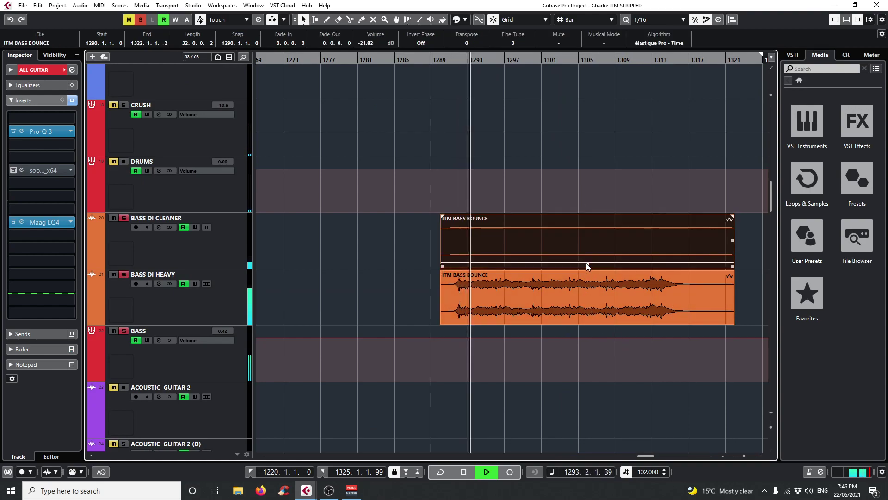
drag(587, 264, 590, 211)
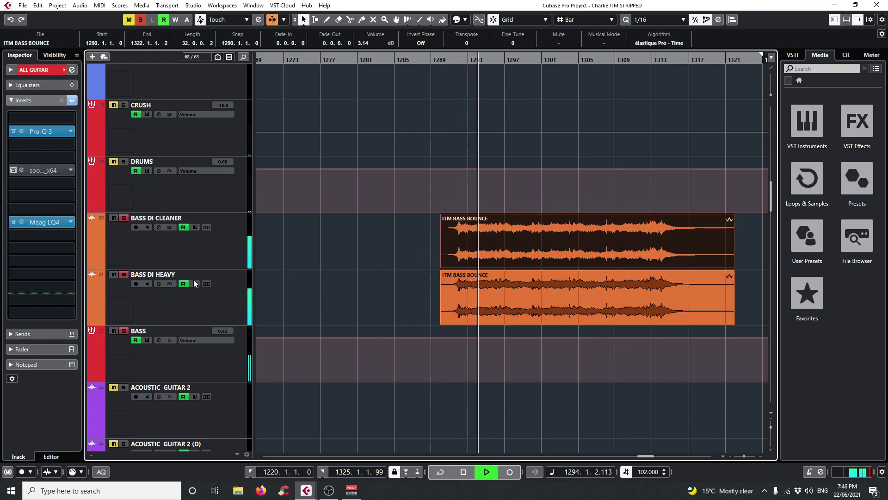
click(141, 19)
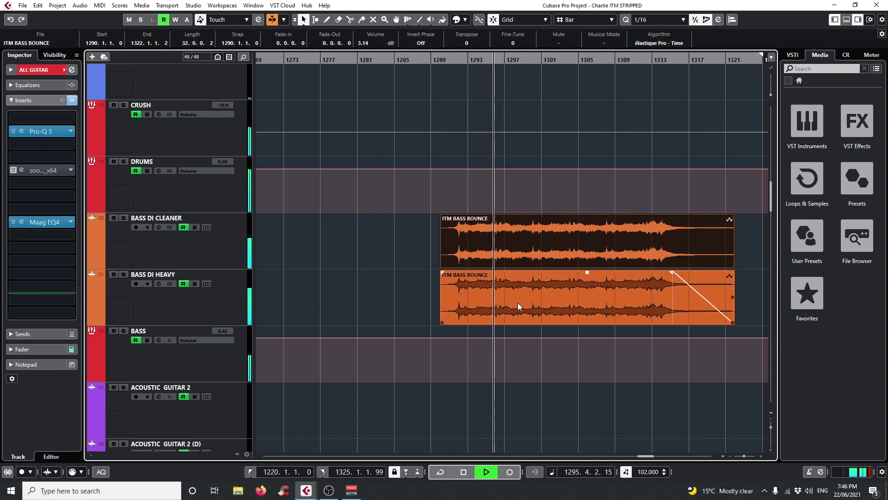
scroll(516, 302, down, 3)
key(space)
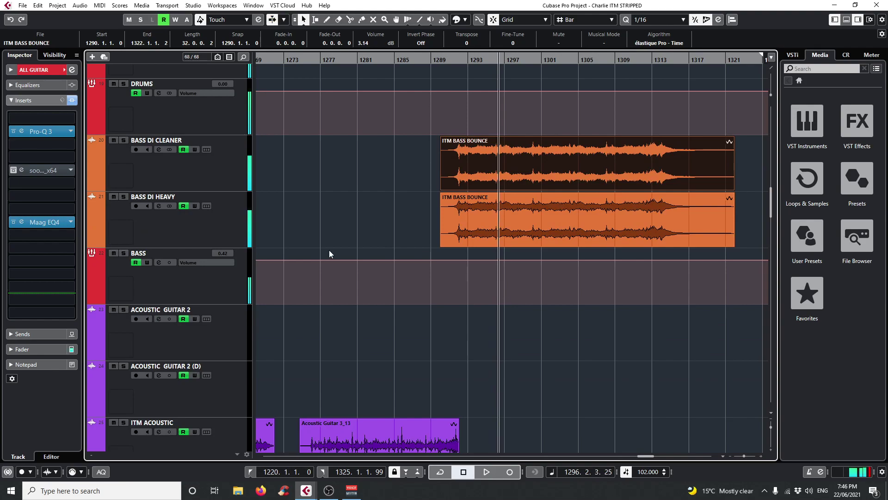
Step: Open the BOD bass overdrive insert on the BASS DI CLEANER track and audition the track soloed
click(221, 161)
click(22, 149)
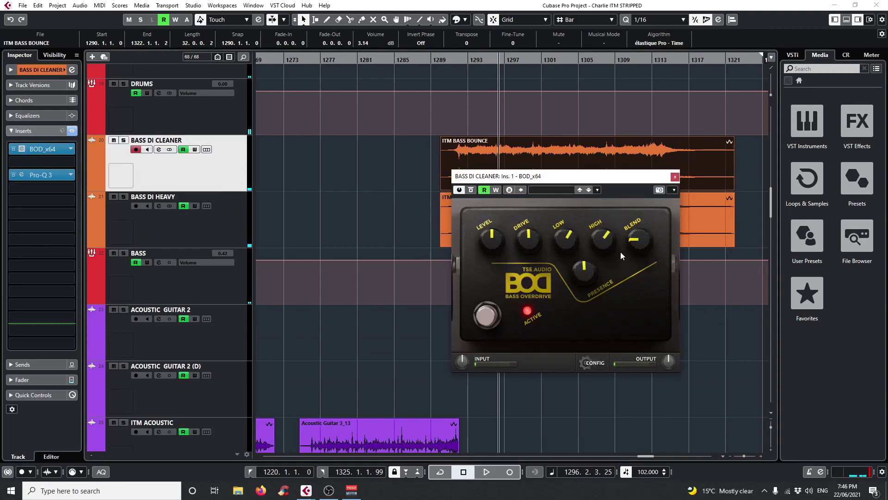
click(123, 140)
key(space)
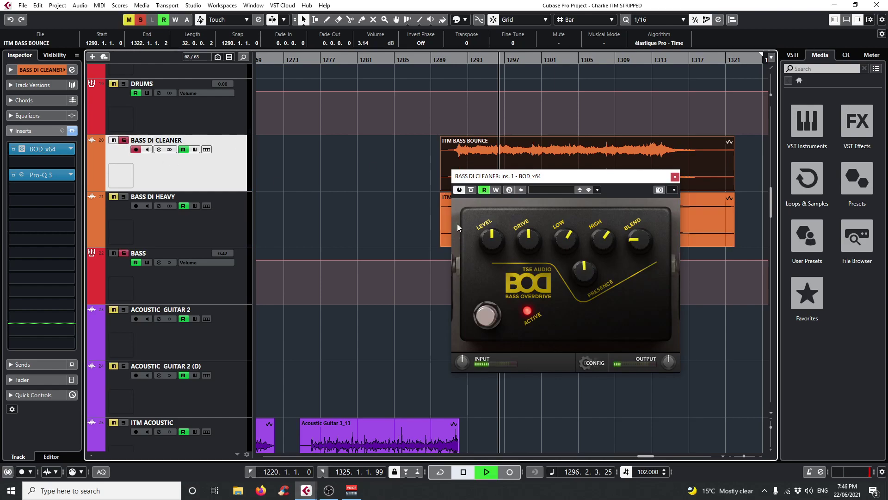
drag(489, 179, 474, 245)
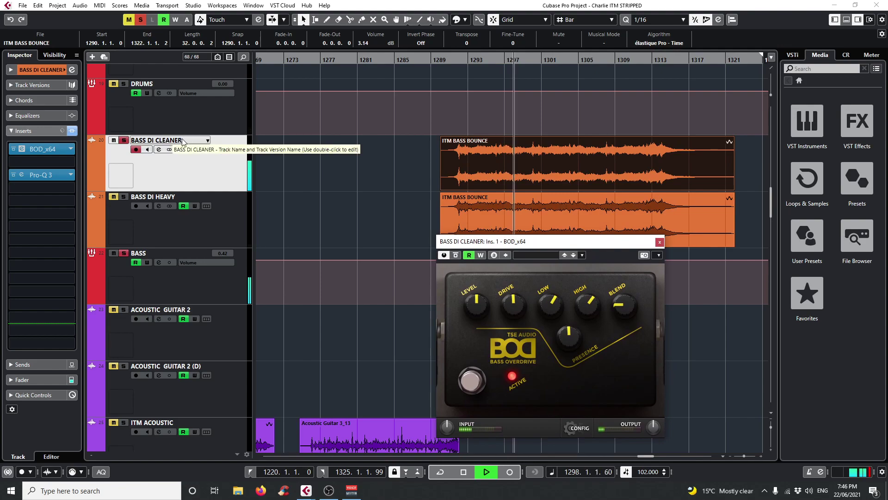
key(space)
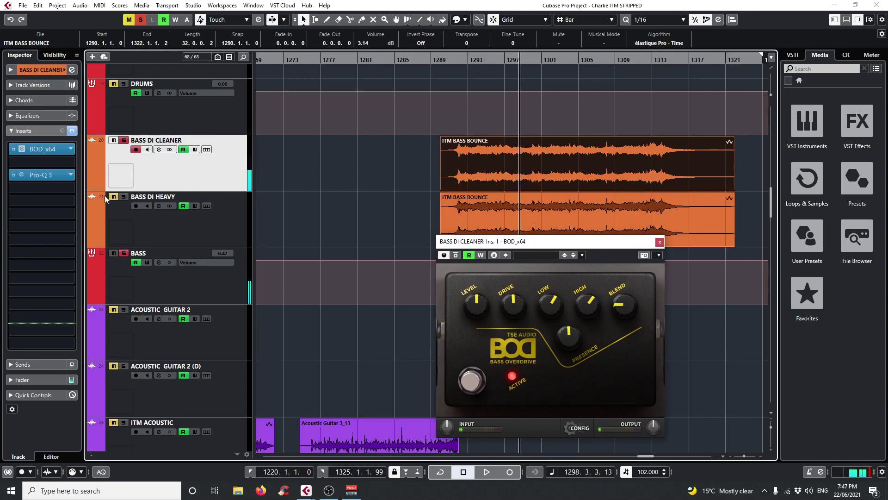
Step: Close the BASS DI CLEANER overdrive and compare the BOD insert on BASS DI HEAVY bypassed and active before closing it
click(243, 221)
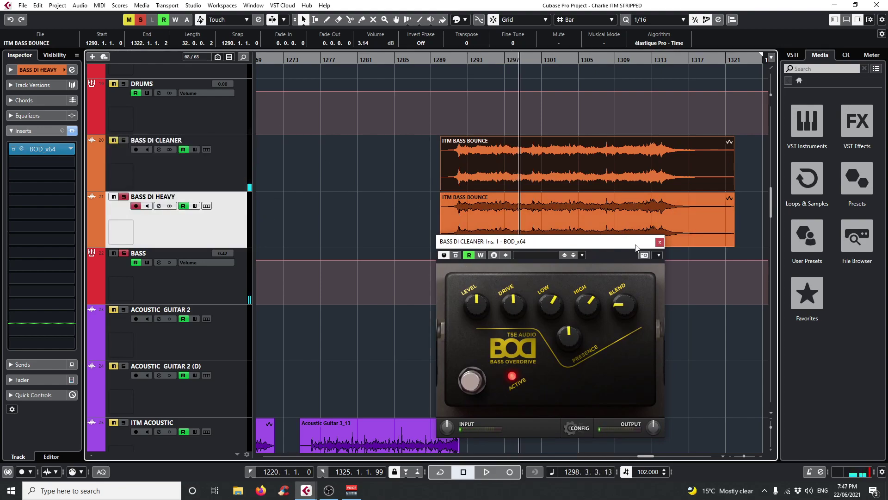
click(660, 241)
key(space)
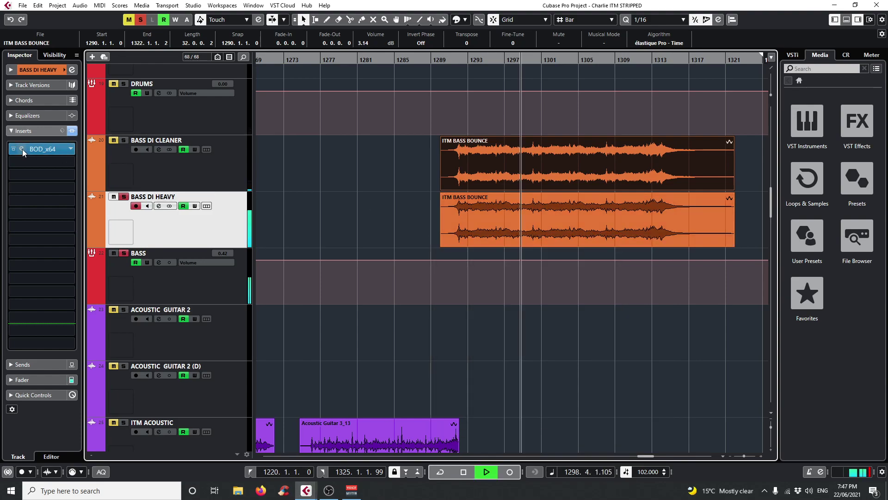
click(21, 149)
click(456, 256)
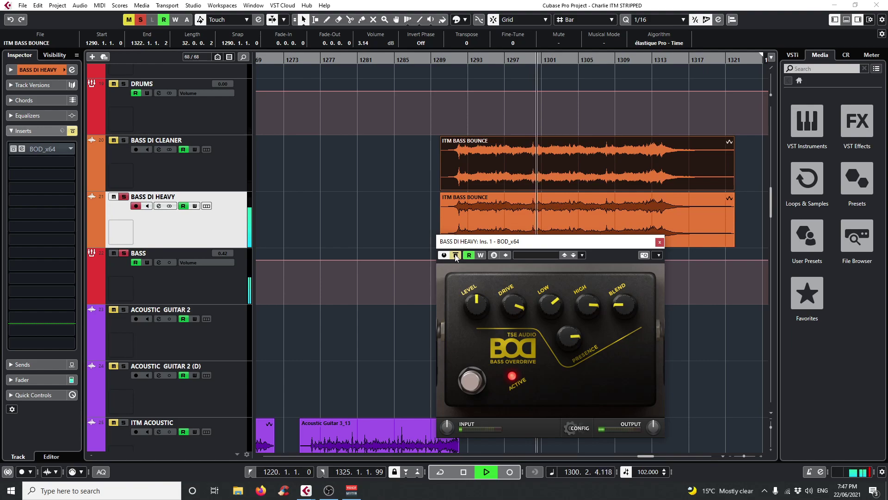
click(456, 256)
click(659, 241)
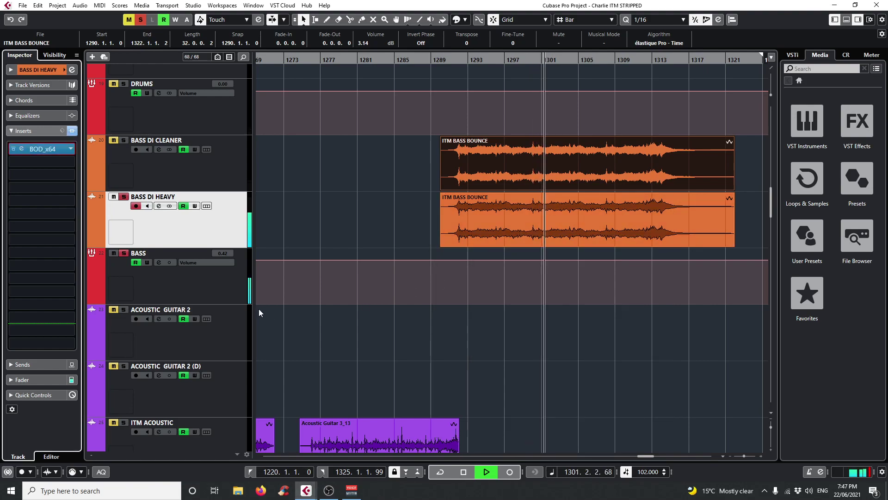
key(space)
Step: Open the first C4 Stereo insert on the BASS bus, watch its multiband compression during playback, and close it
click(222, 282)
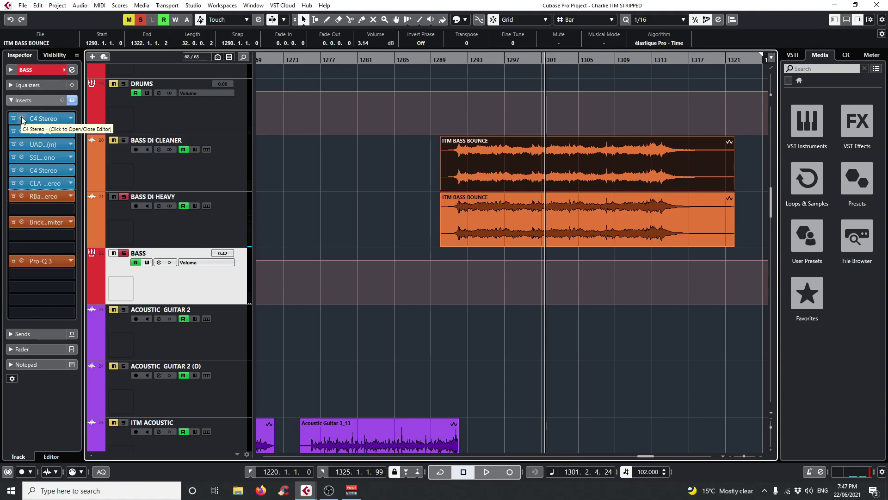
click(21, 117)
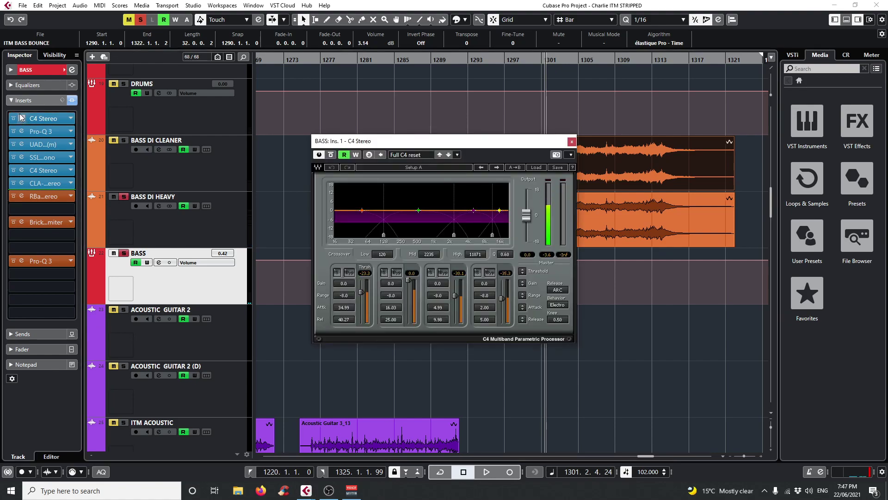
drag(422, 142, 302, 128)
click(459, 60)
key(space)
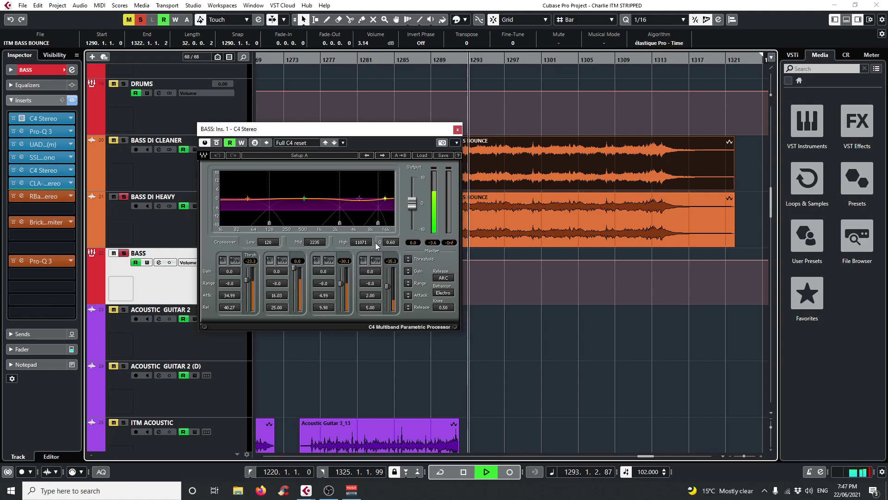
key(space)
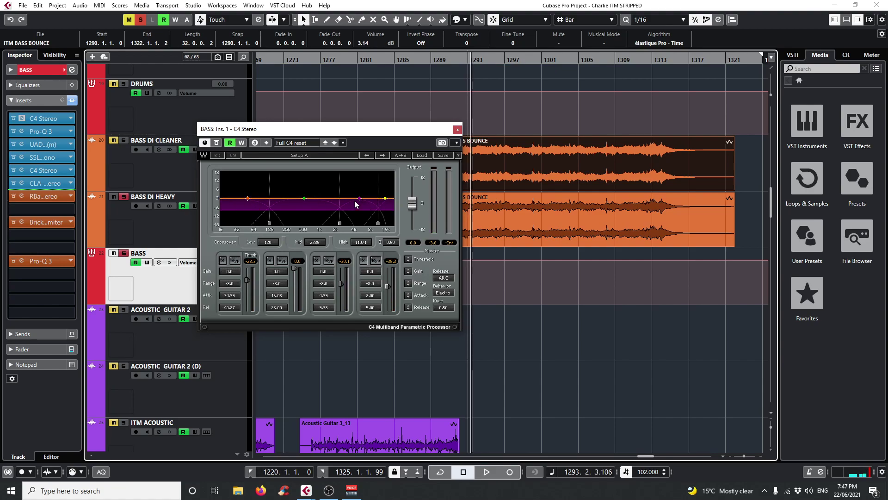
click(458, 130)
Step: Open the first Pro-Q 3 on the BASS bus, audition its 138.07 Hz and 88.055 Hz bands individually, and close the equalizer
click(21, 131)
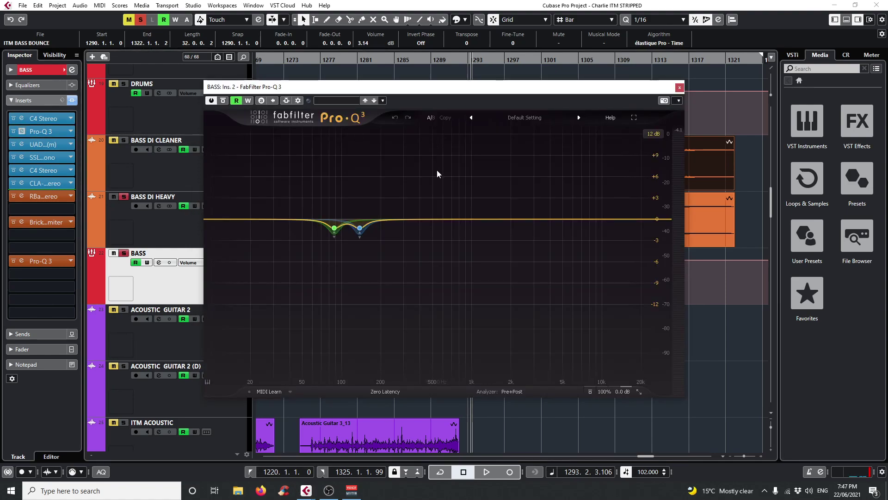
mouse_move(353, 214)
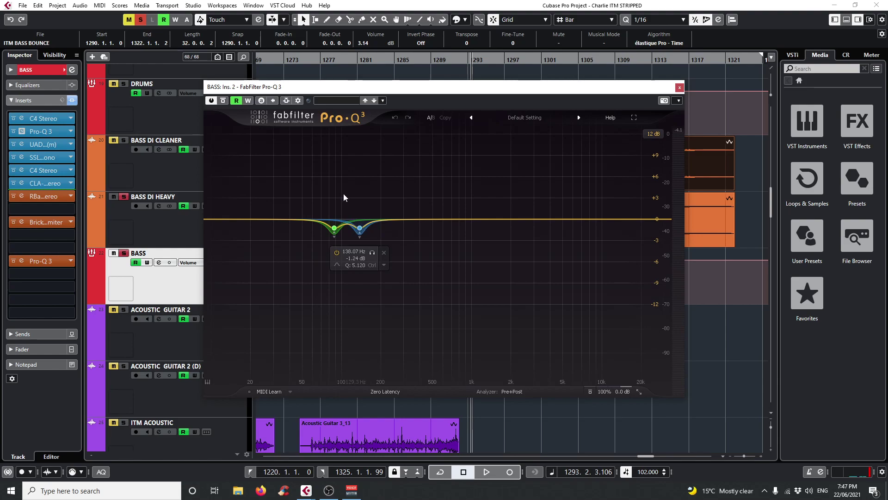
drag(352, 87, 432, 246)
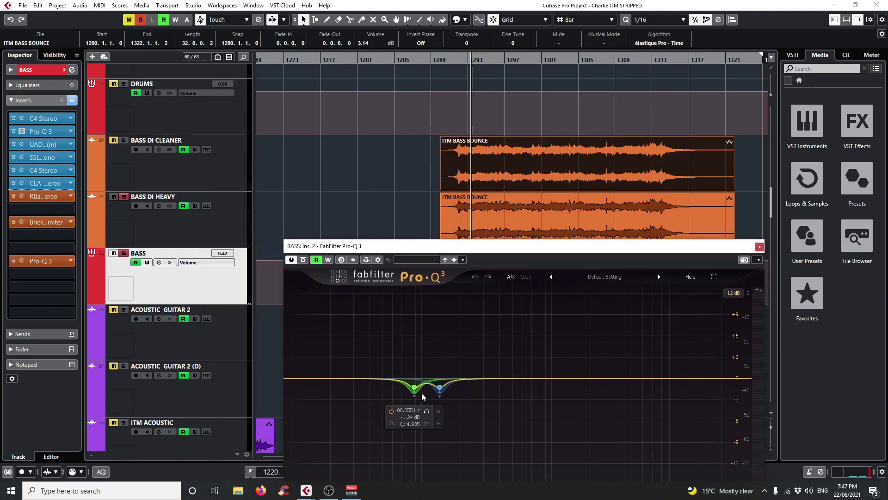
key(space)
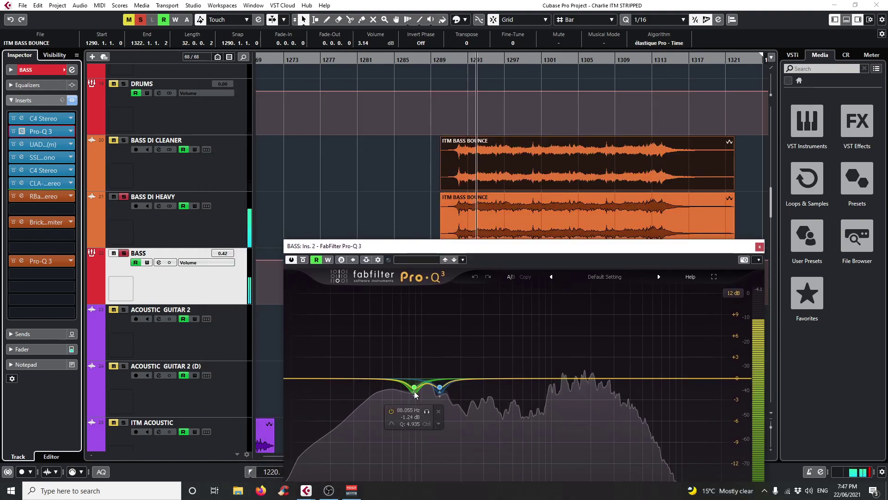
click(452, 411)
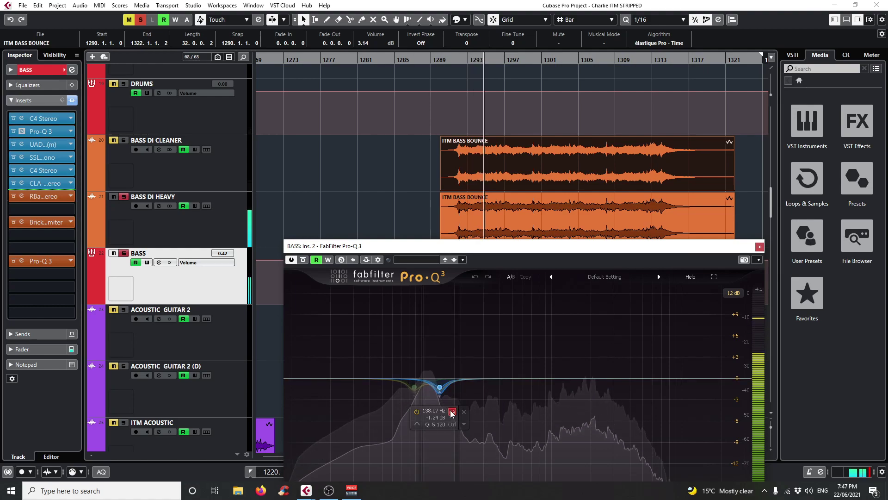
click(414, 386)
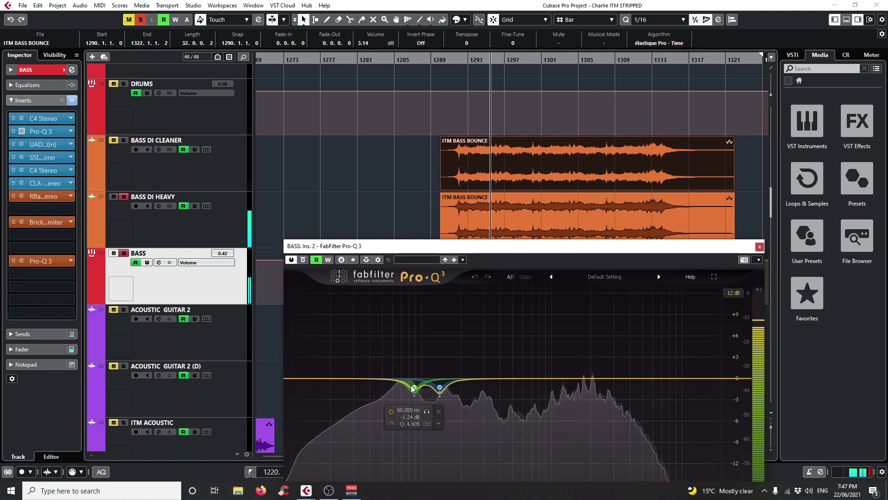
click(425, 411)
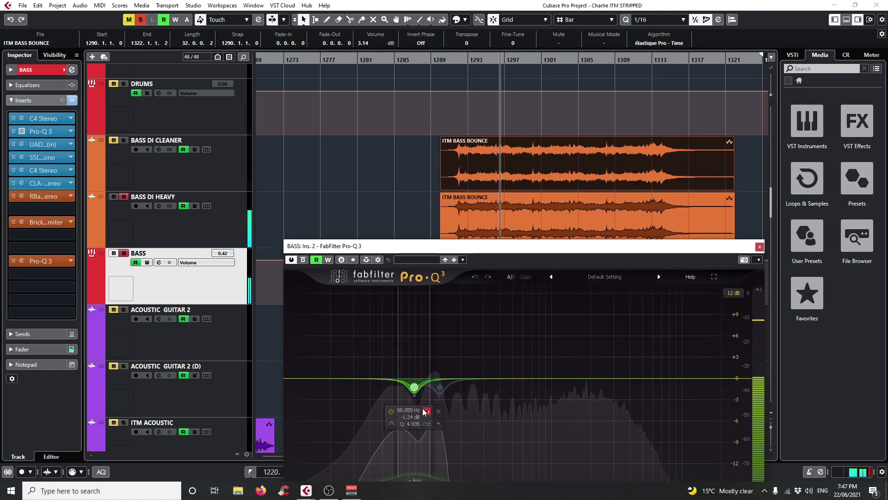
drag(416, 253, 390, 153)
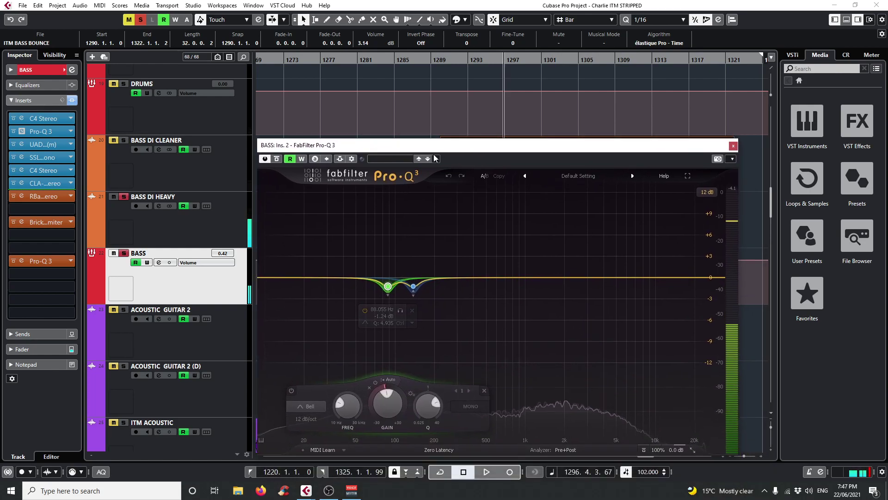
key(ctrl+w)
Step: Open the UAD UA 1176AE insert on the BASS bus, watch its gain-reduction meter while playing from near bar 1291, and close it
click(21, 144)
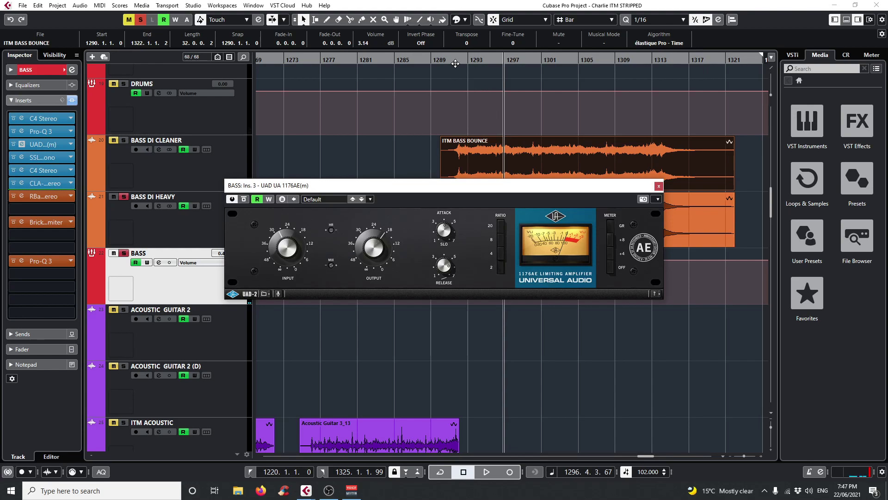
click(455, 63)
key(space)
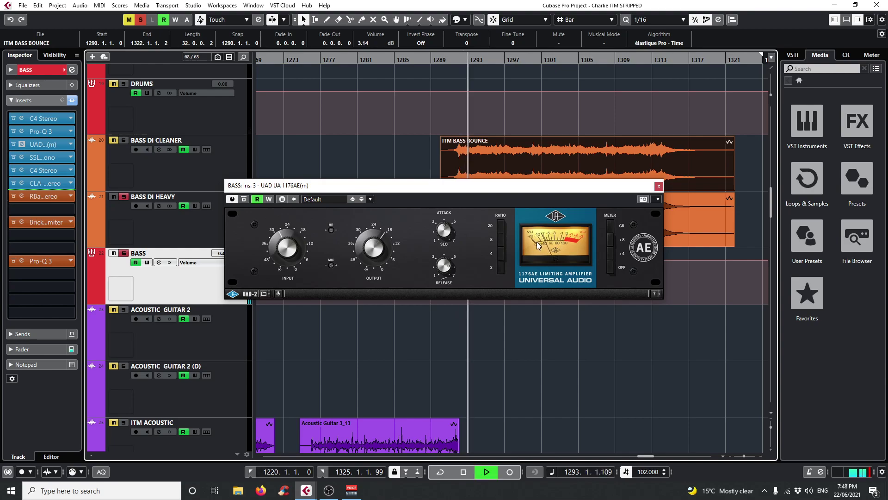
click(659, 186)
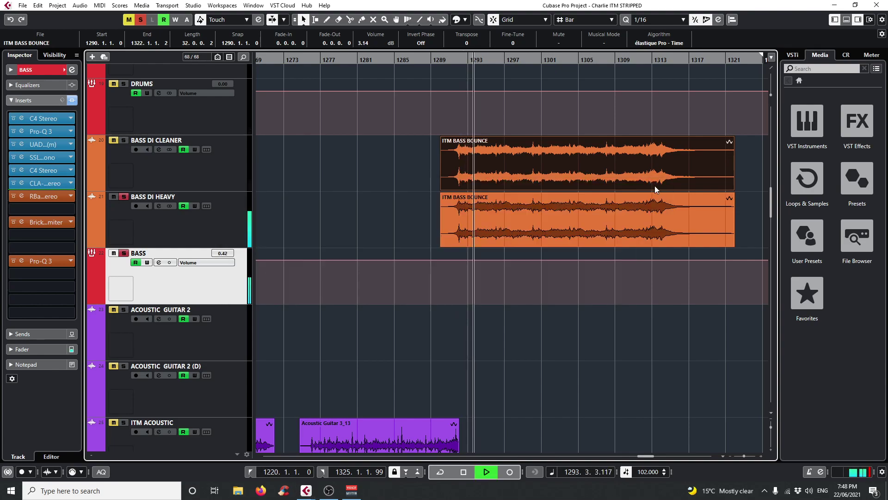
Step: Open the SSLChannel Mono insert on the BASS bus, stop playback to review its EQ, undo the LMF gain nudge, and close it
click(22, 157)
key(space)
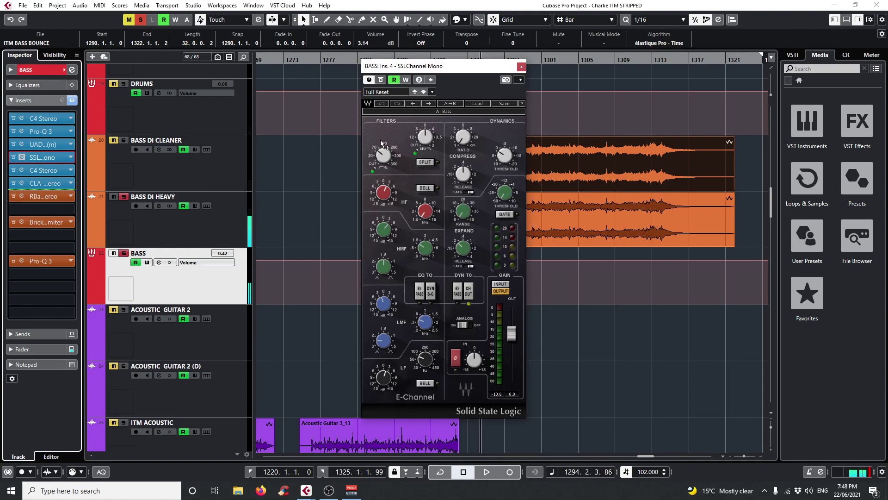
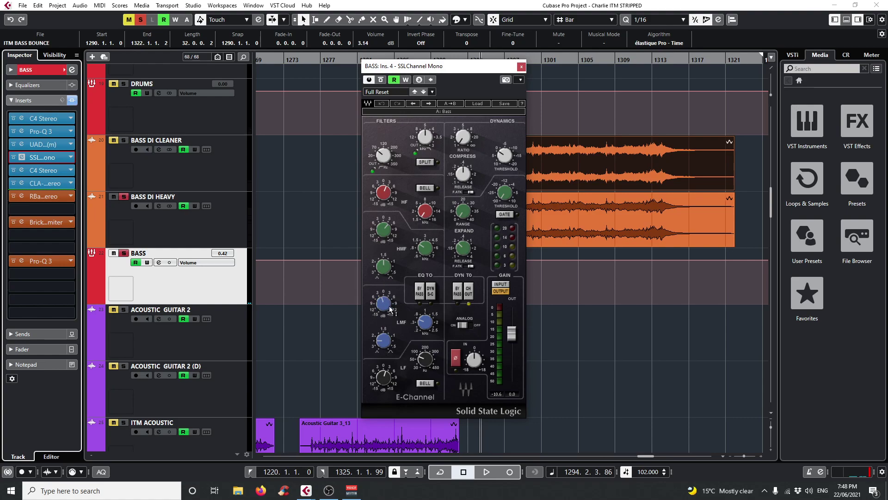
drag(390, 69, 288, 68)
drag(287, 300, 288, 304)
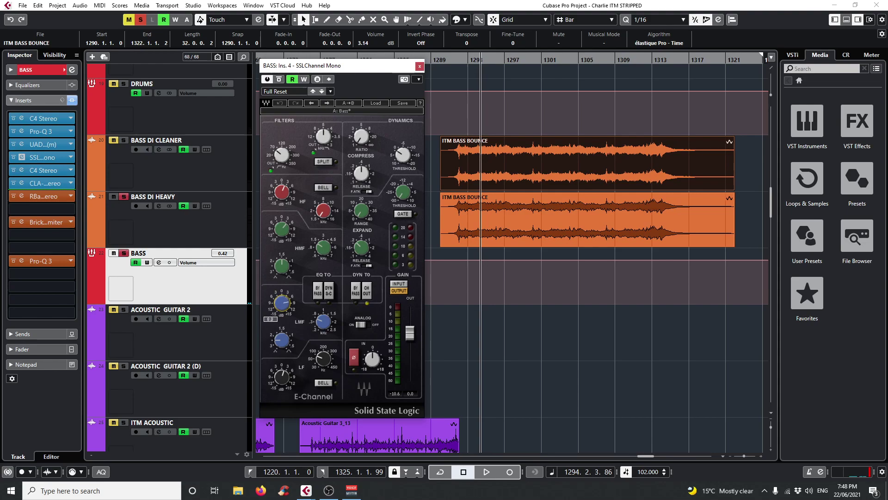
click(281, 103)
click(419, 67)
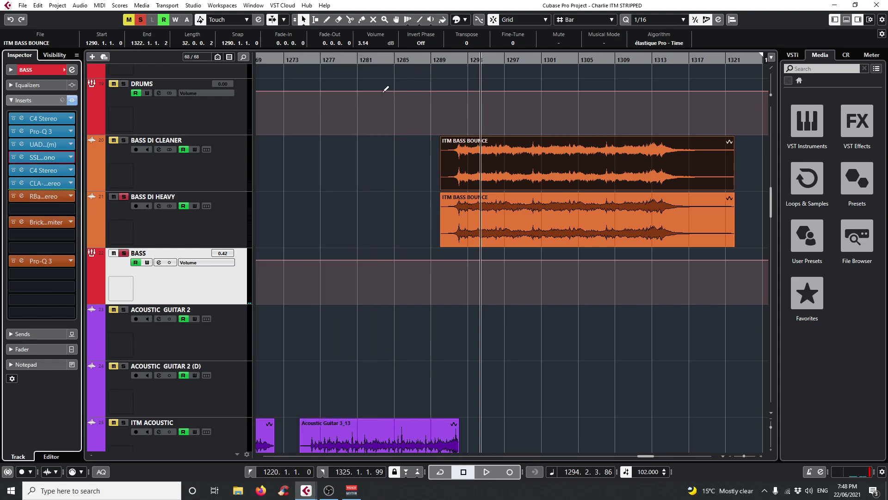
Step: Open the second C4 Stereo insert on the BASS bus, compare it bypassed and active during playback, and close it
click(21, 170)
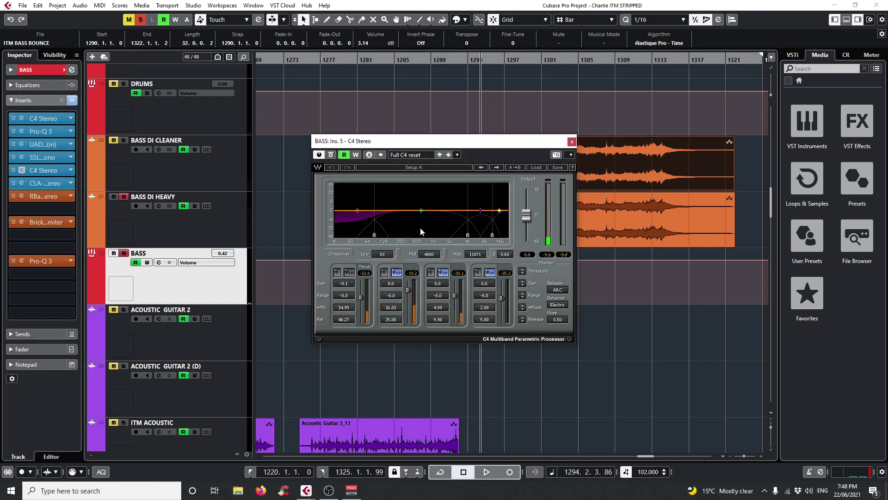
key(space)
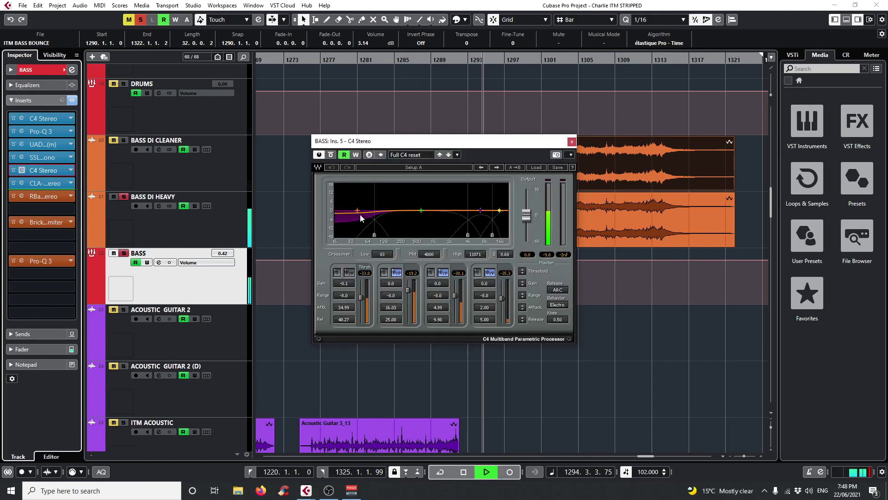
click(331, 155)
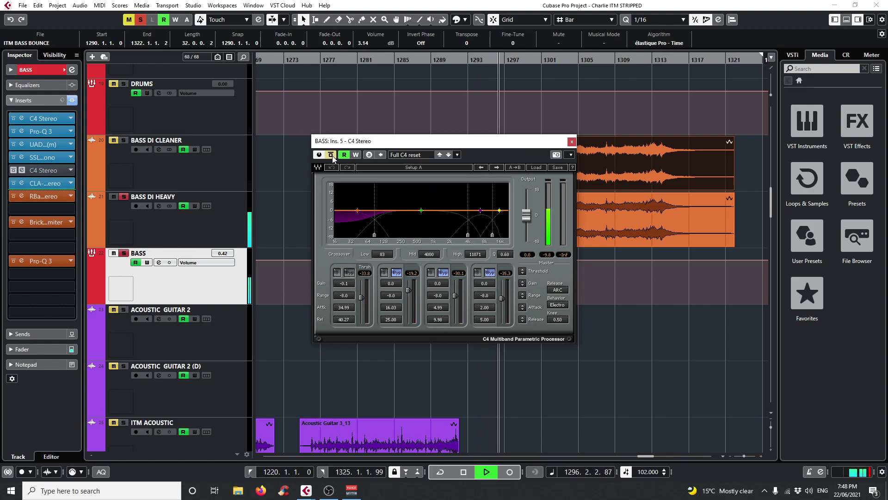
click(332, 155)
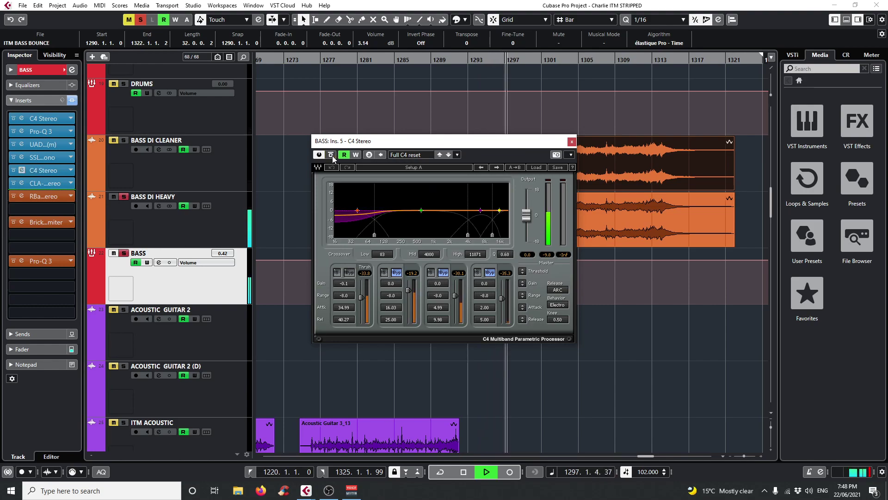
key(space)
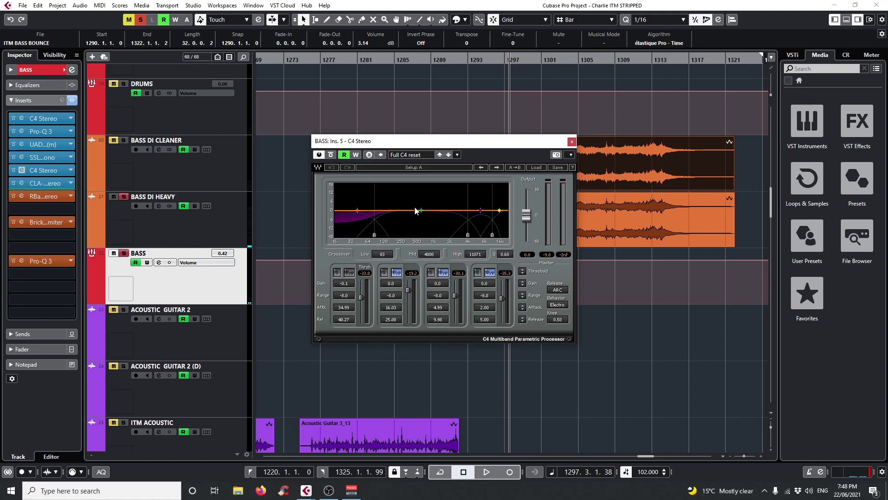
click(570, 142)
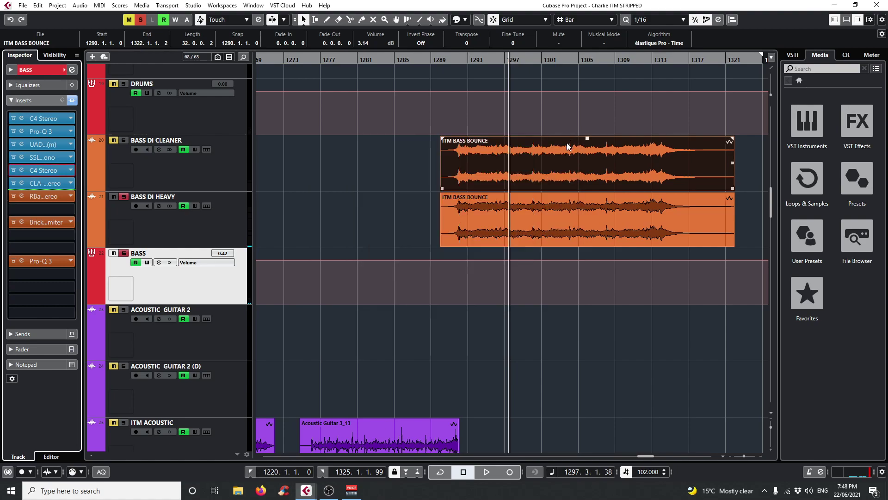
Step: Open the CLA-76 Stereo insert on the BASS bus, watch its gain-reduction meter during playback, and close it
click(24, 183)
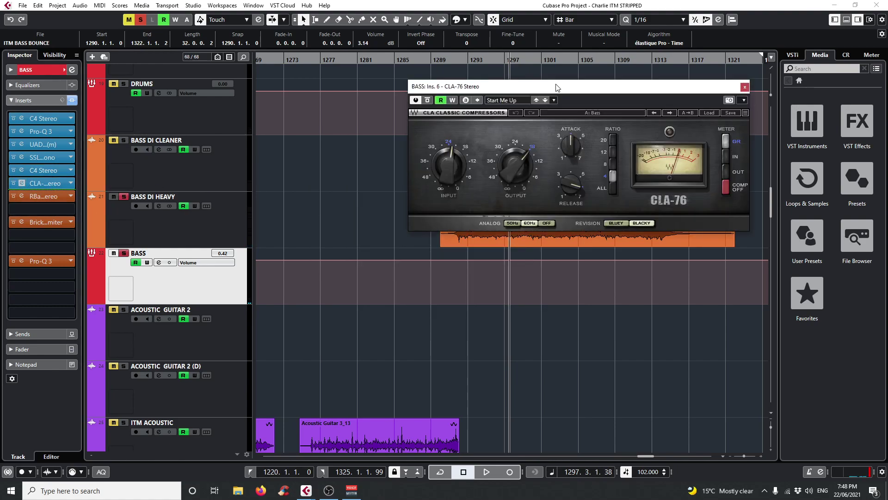
drag(534, 92, 481, 126)
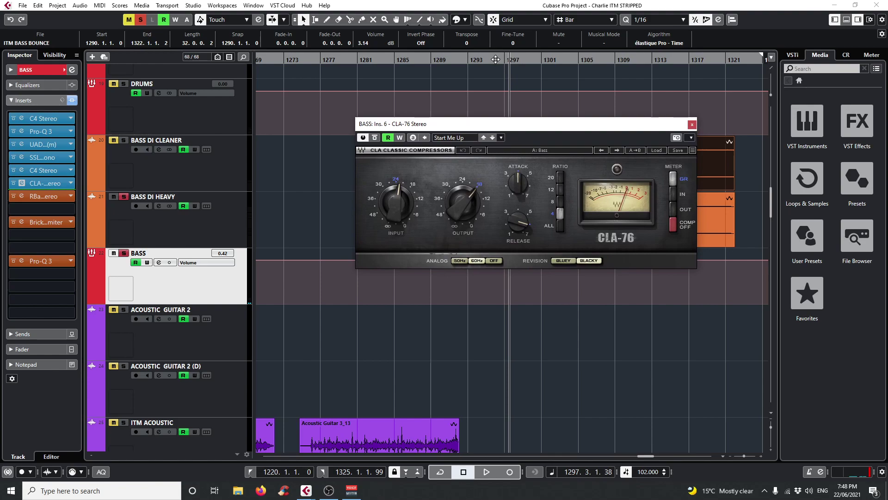
key(space)
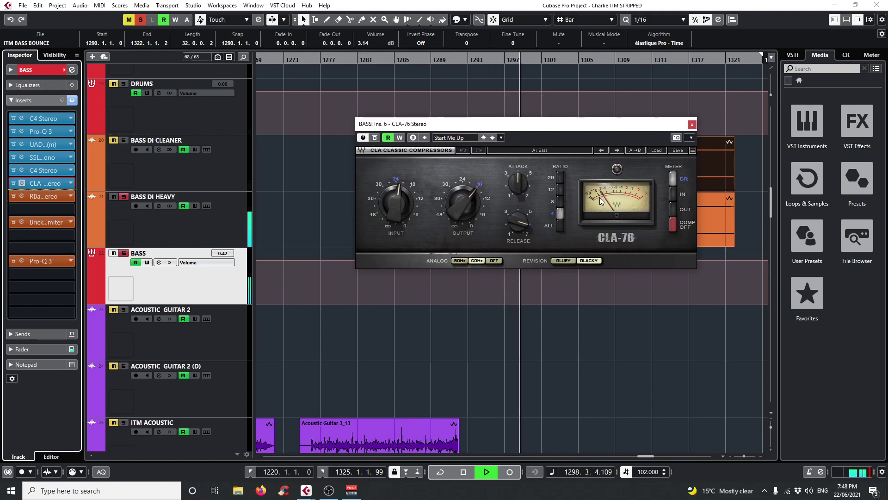
key(space)
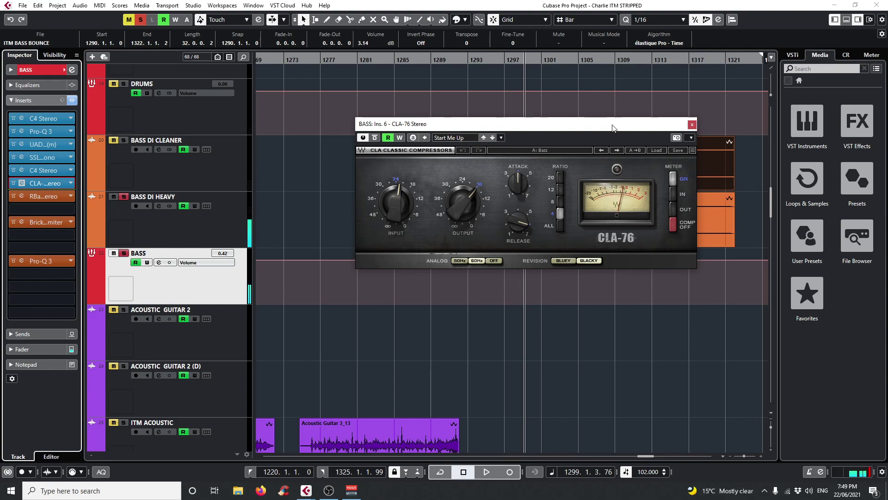
click(692, 125)
Step: Open the RBass Stereo insert on the BASS bus and compare it bypassed and active on the soloed bass, playing from bar 1291
scroll(490, 230, down, 2)
scroll(490, 229, up, 2)
click(453, 60)
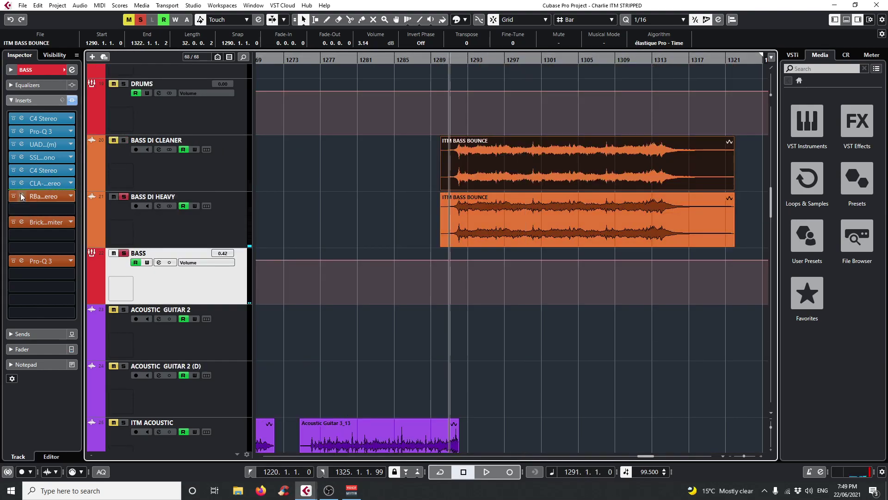
click(21, 196)
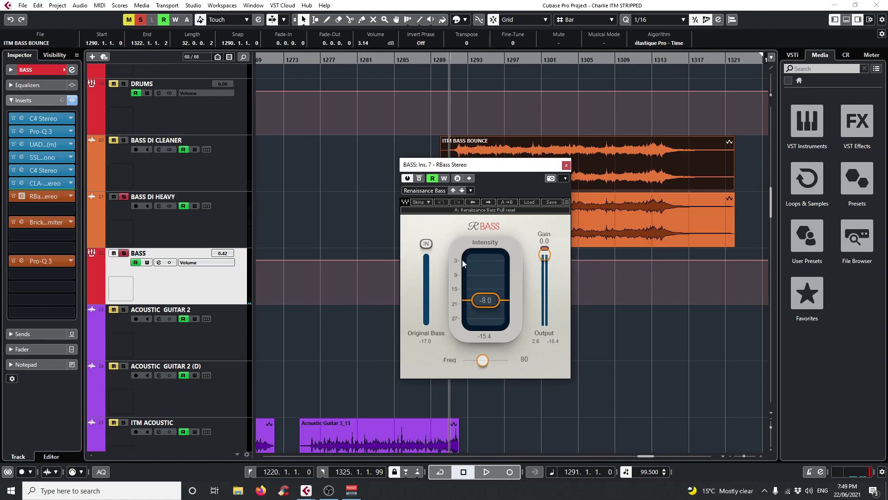
drag(426, 169, 282, 148)
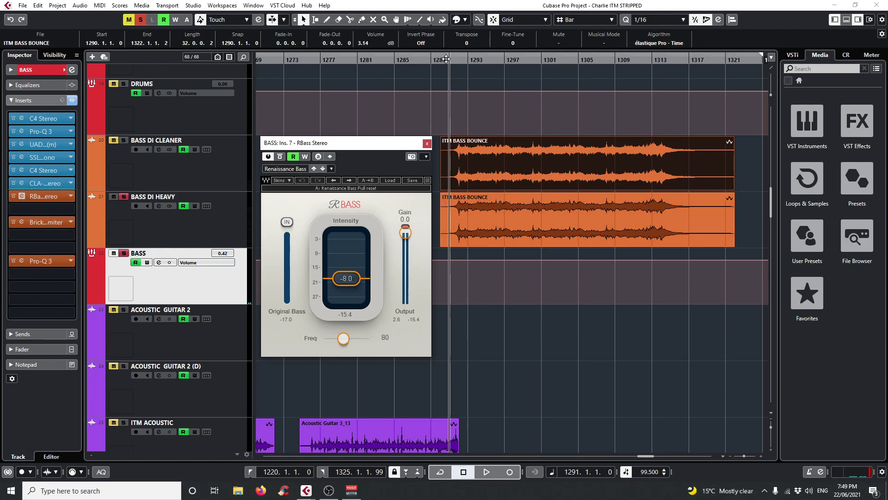
drag(454, 63, 449, 73)
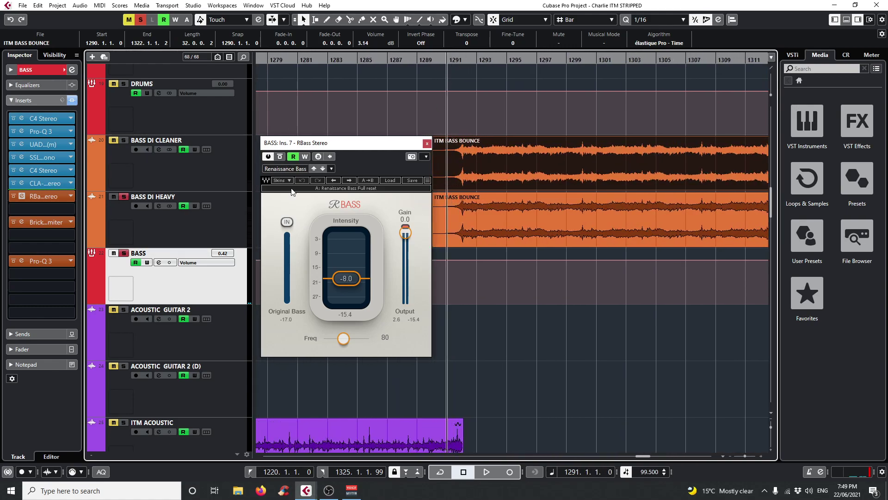
key(space)
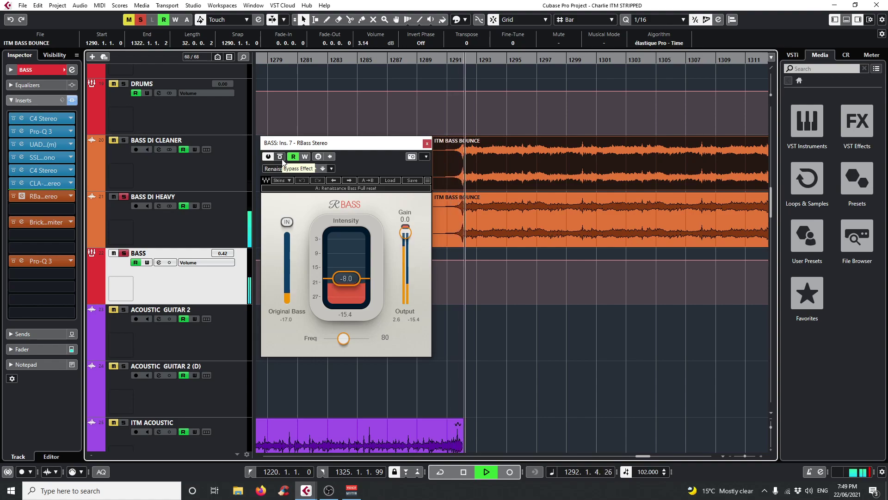
click(280, 157)
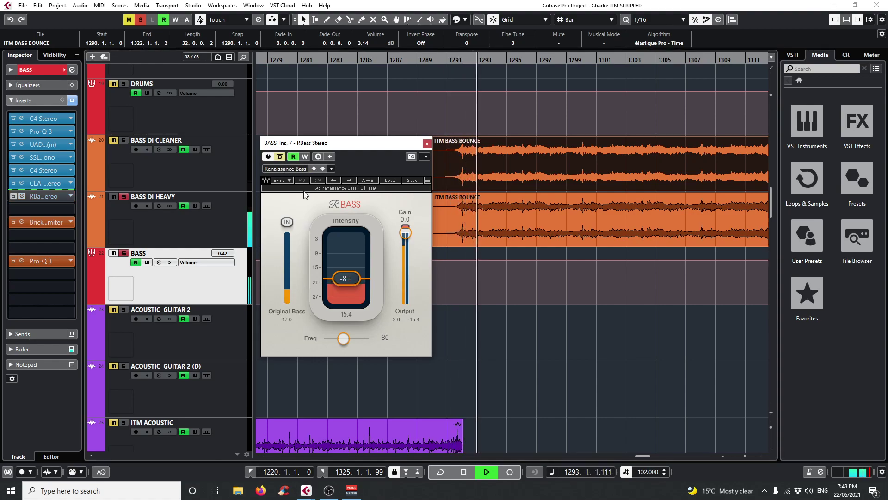
click(280, 157)
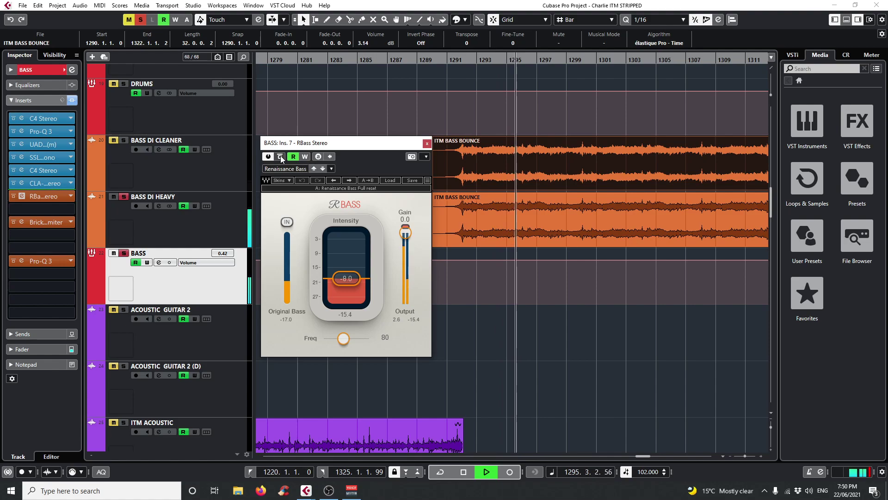
click(280, 156)
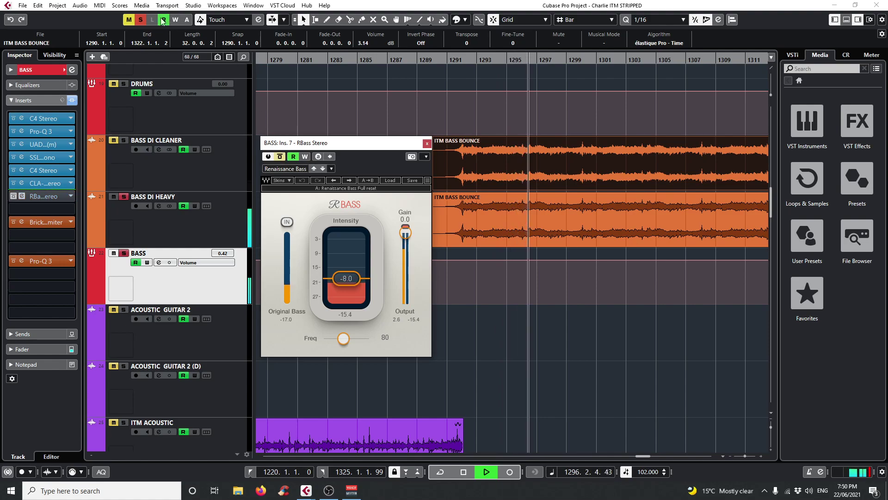
Step: Clear all solos, compare RBass bypassed and active in the full mix, and stop playback
click(140, 19)
click(281, 159)
click(281, 158)
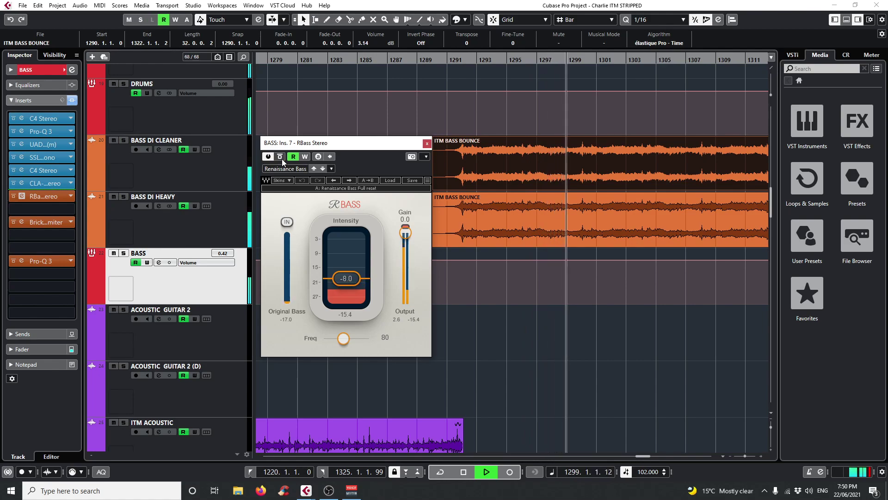
click(282, 159)
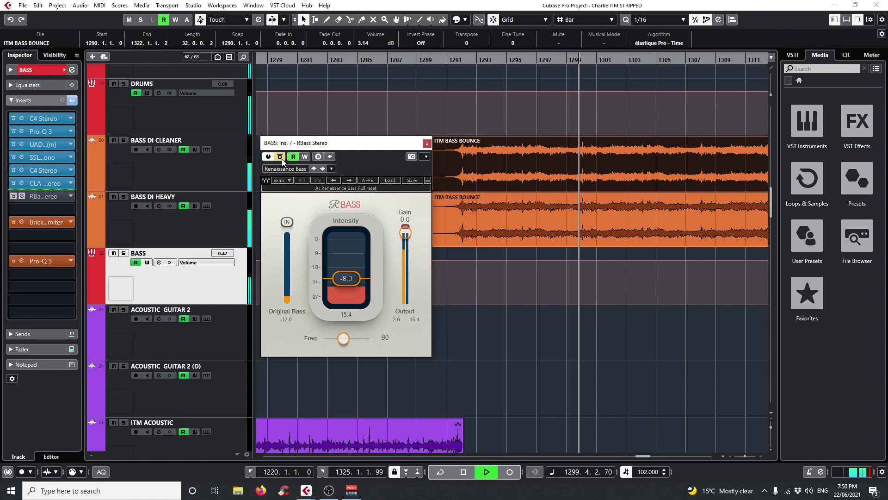
key(space)
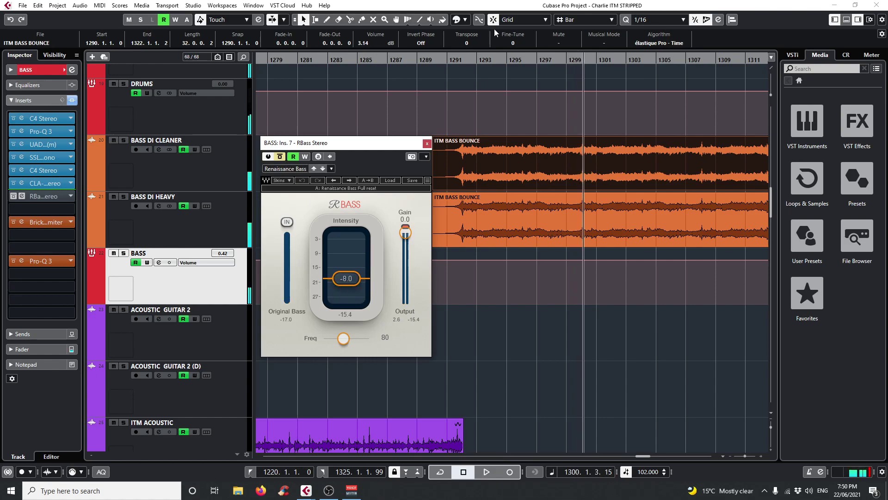
Step: Replay the section, try the RBass intensity at 24.0, and compare the exaggerated effect bypassed and active in the full mix
click(455, 68)
key(space)
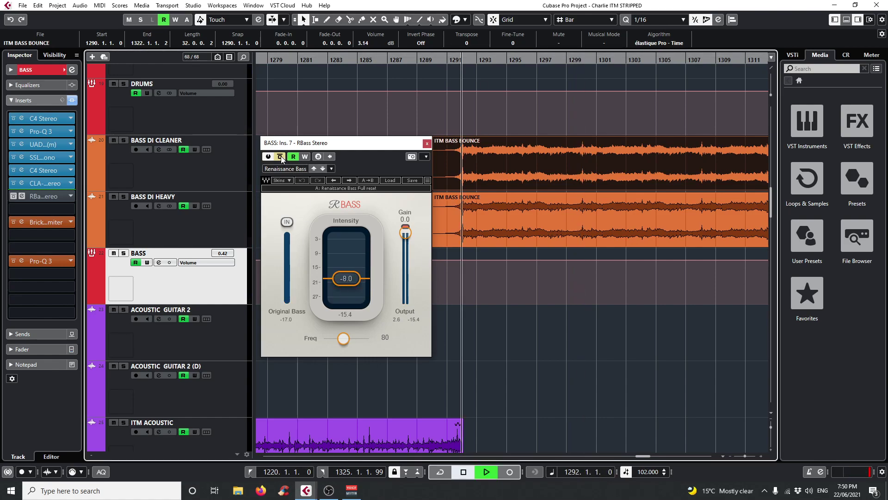
drag(346, 278, 336, 260)
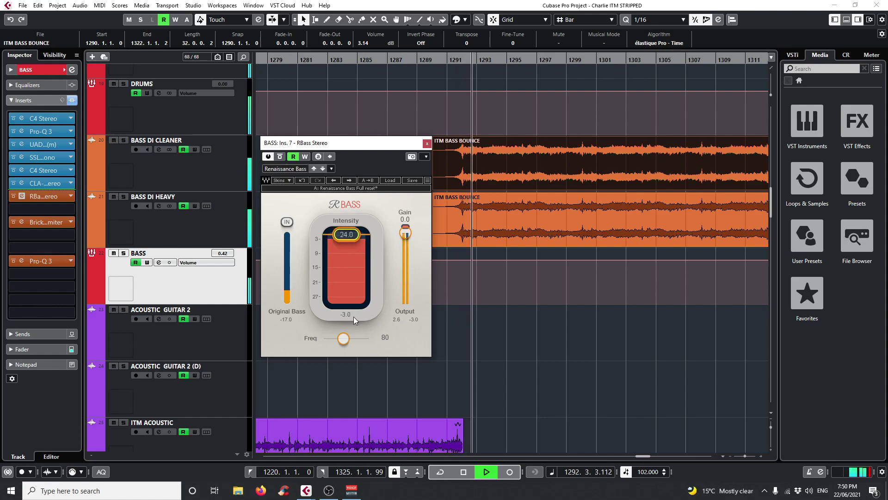
click(280, 156)
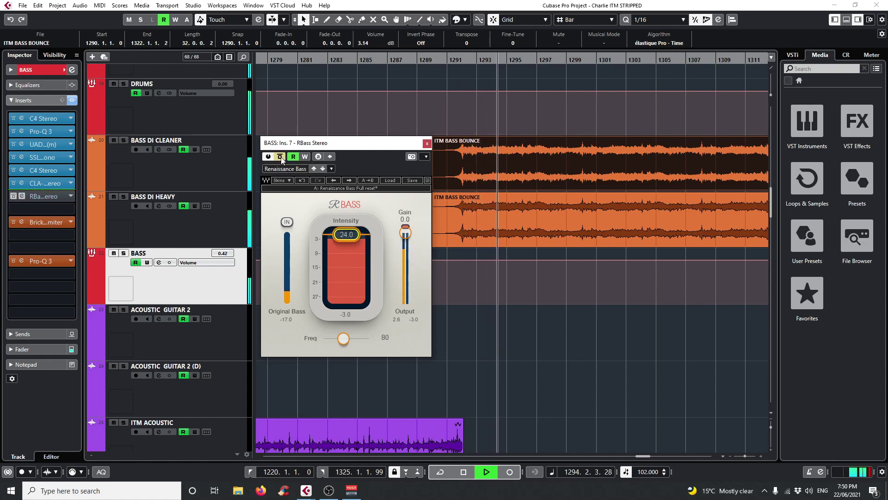
click(281, 157)
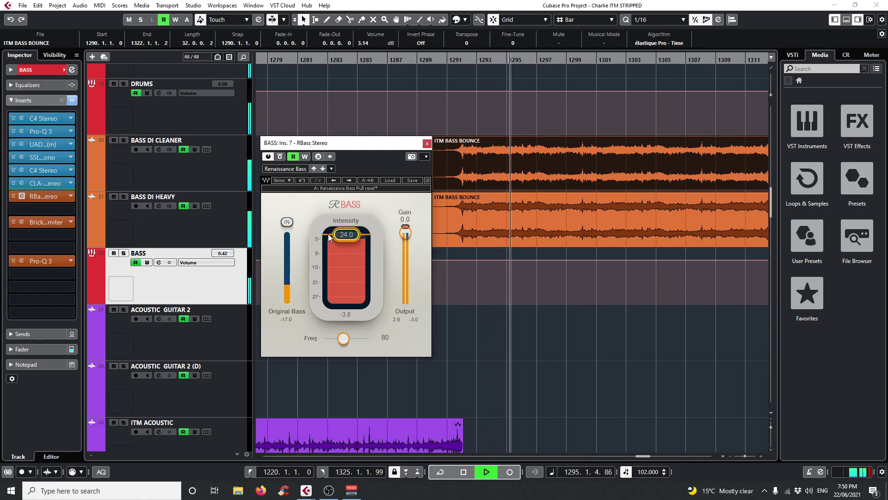
click(281, 157)
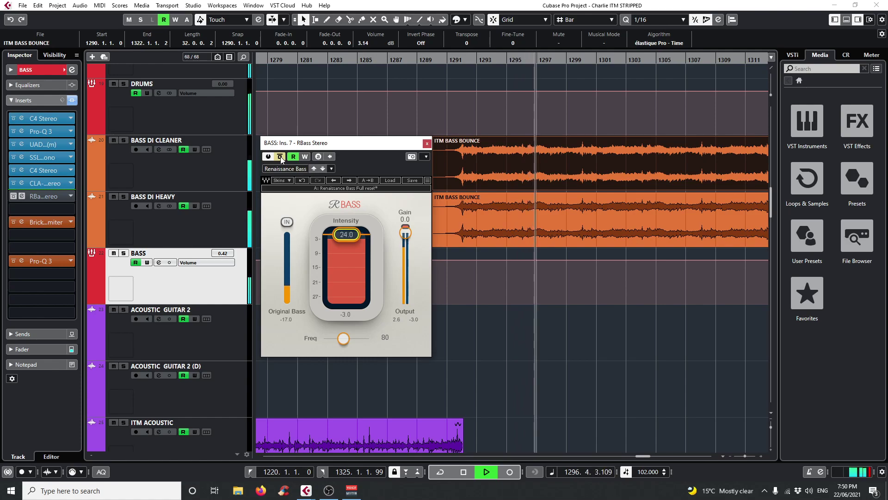
click(280, 157)
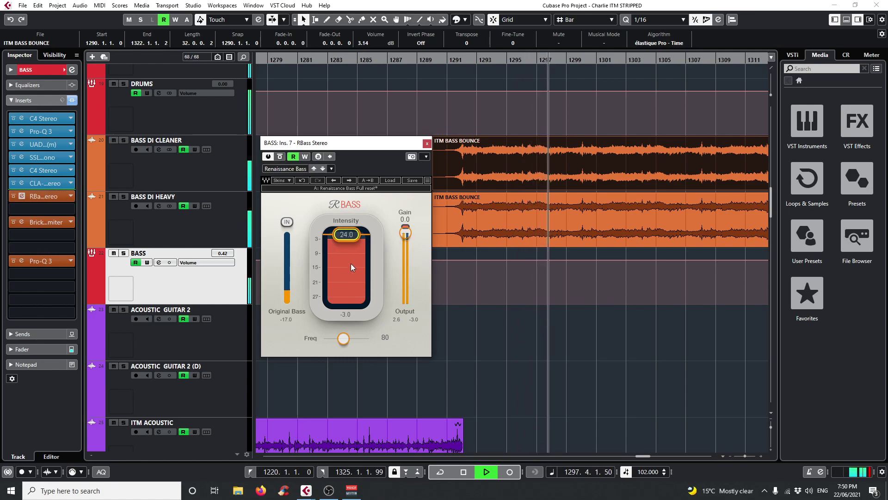
Step: Lower the RBass intensity to -5.4 and stop playback
drag(350, 236, 350, 276)
key(space)
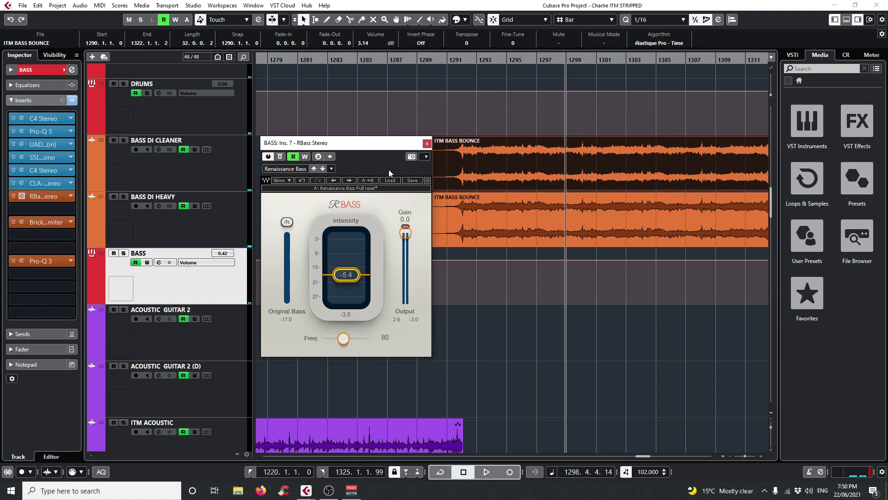
Step: Close the RBass editor, solo the GLOCK VOCAL PRINT track, and play it from about bar 1299
click(427, 144)
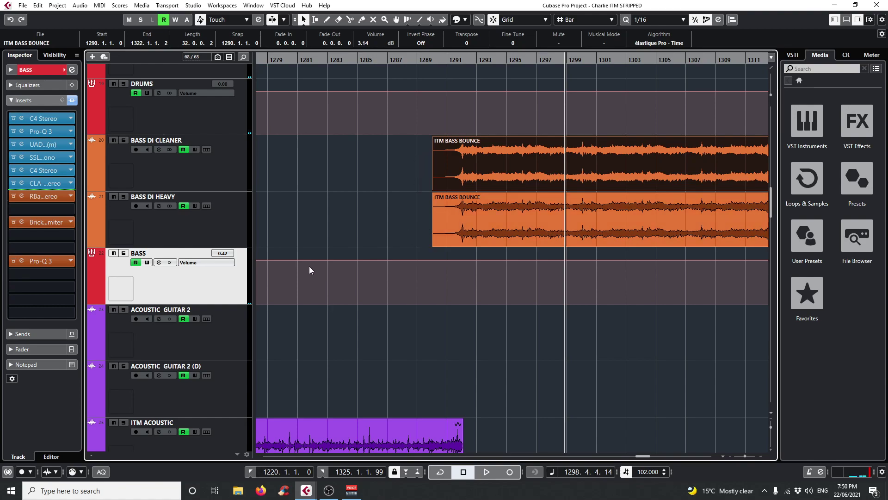
scroll(312, 277, down, 20)
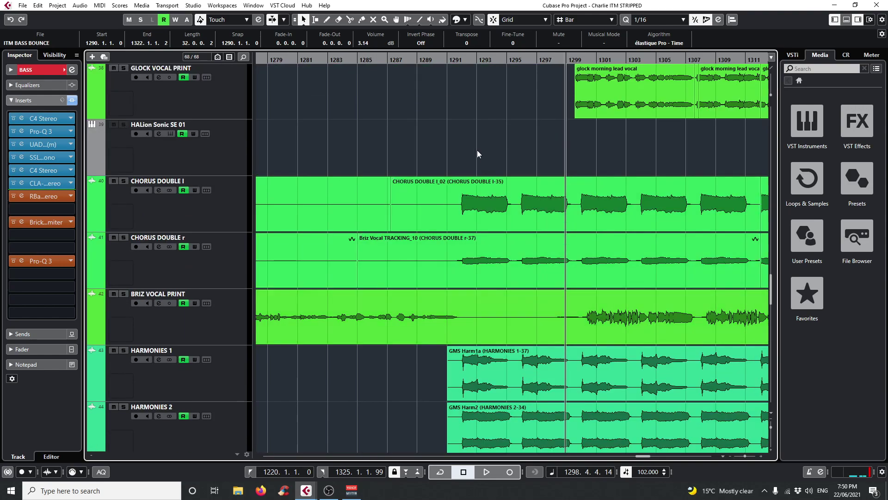
key(space)
scroll(554, 280, up, 3)
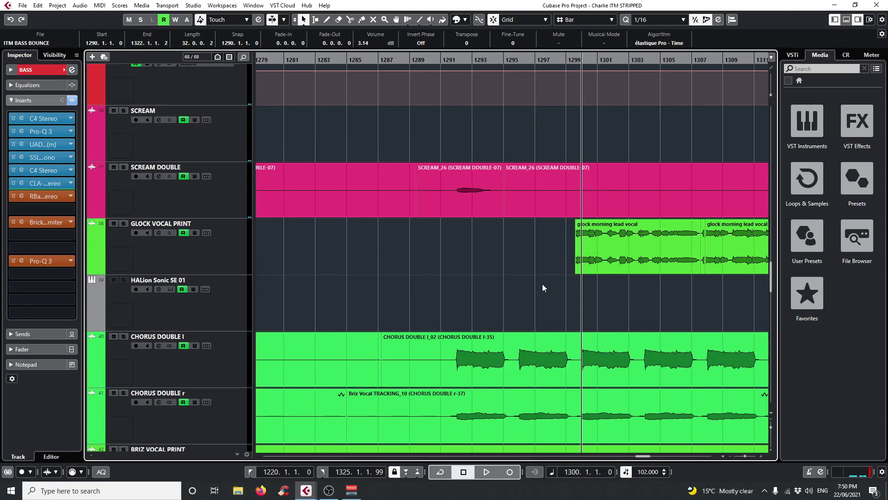
click(124, 223)
drag(568, 59, 571, 140)
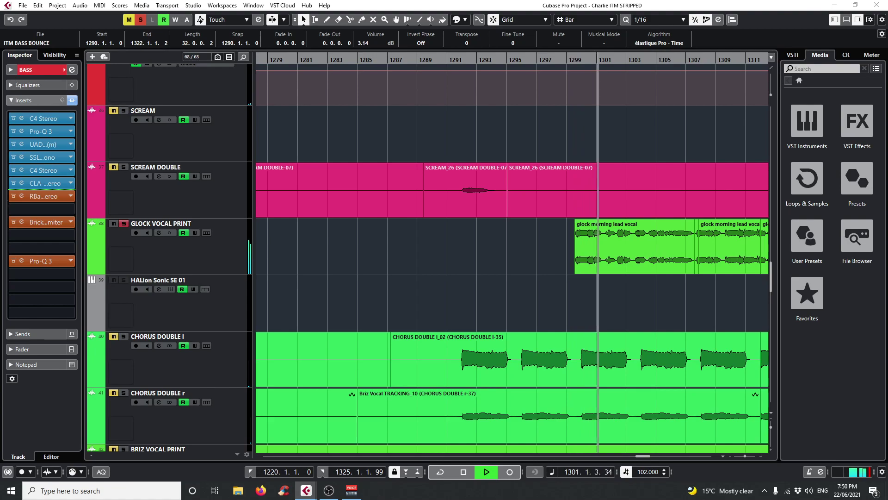
Step: Solo the scream double, chorus double, BRIZ VOCAL PRINT and harmony tracks too, listen to them together, and stop playback
scroll(729, 263, down, 2)
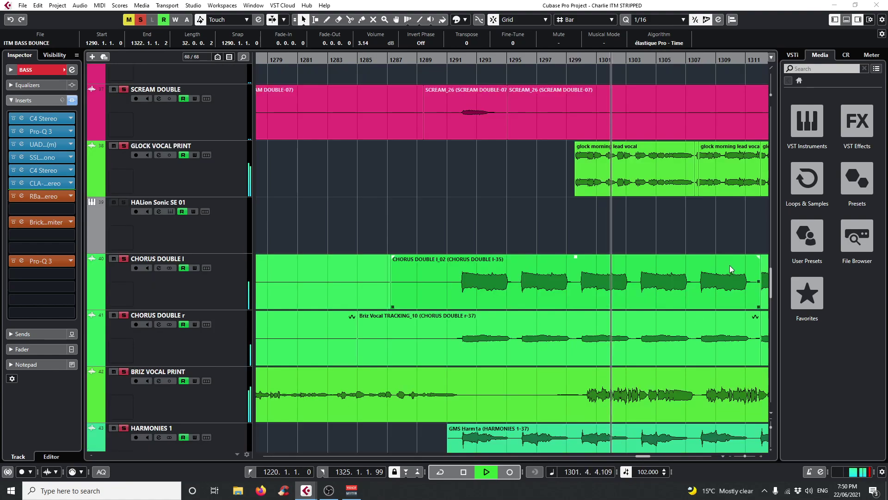
scroll(728, 271, down, 4)
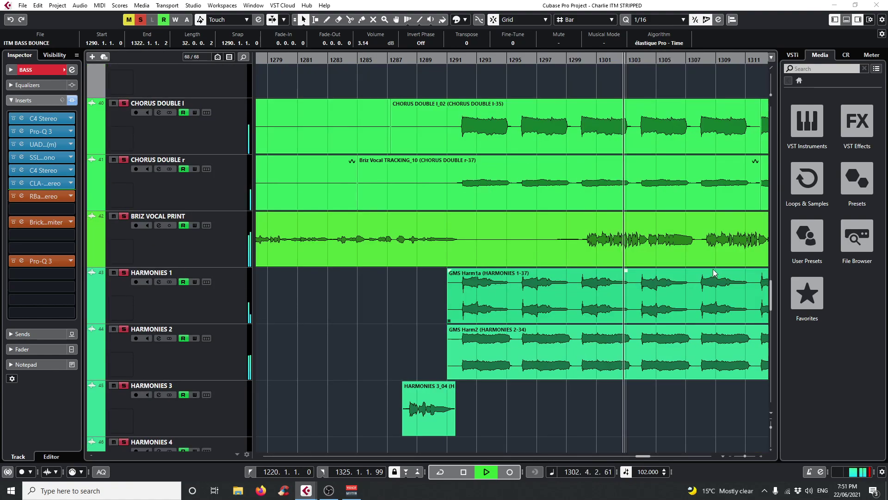
scroll(723, 290, down, 2)
scroll(724, 295, up, 2)
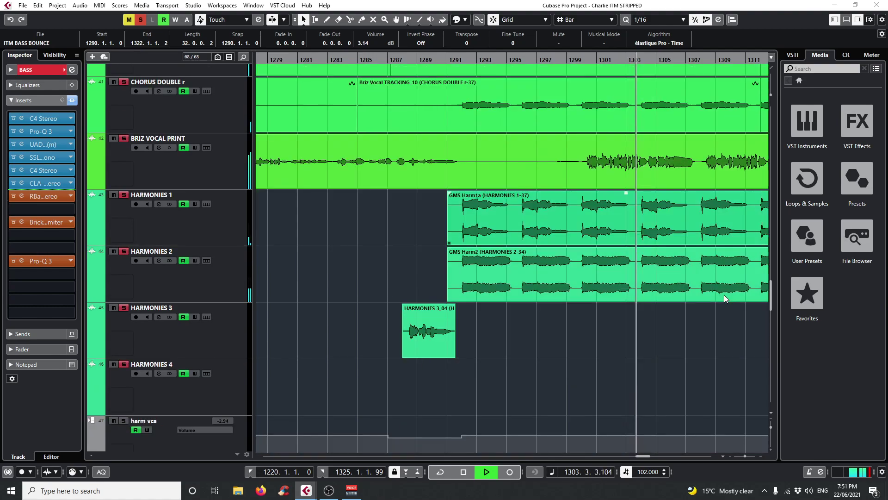
scroll(725, 298, up, 2)
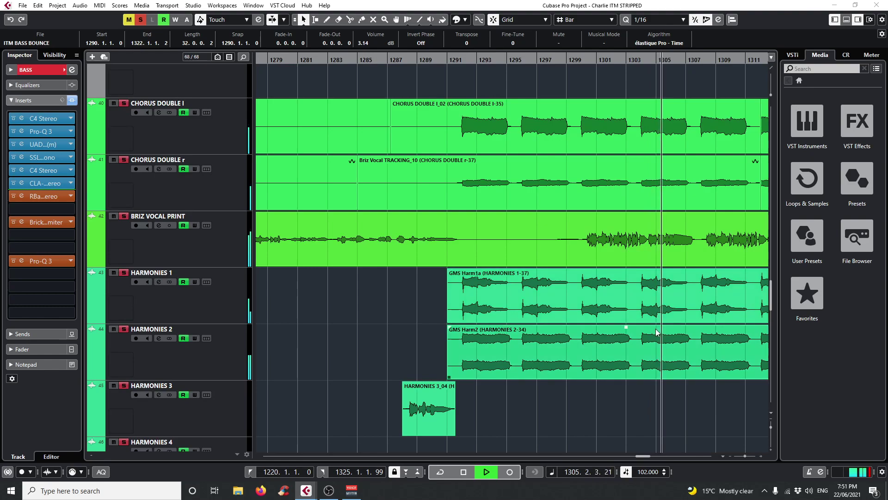
scroll(654, 338, up, 3)
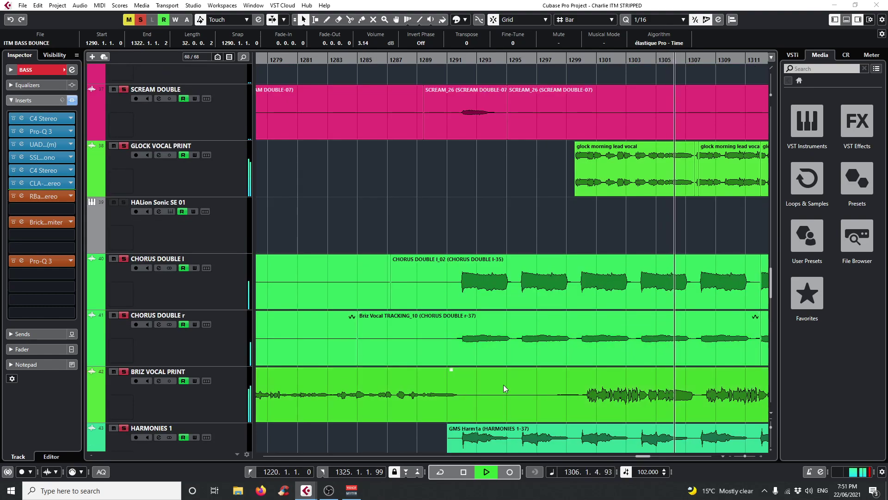
scroll(671, 372, down, 2)
key(space)
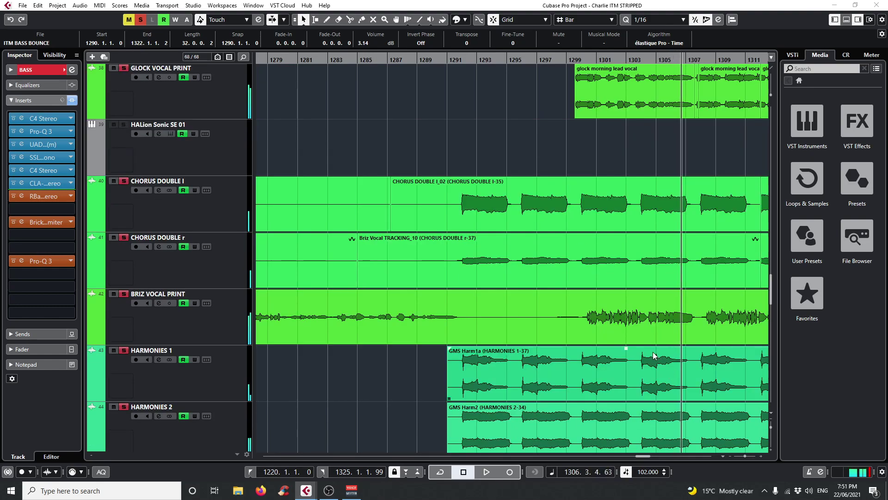
Step: Play the soloed vocals from the start of the BRIZ VOCAL PRINT part near bar 1228, select that track, and stop playback
scroll(675, 232, up, 2)
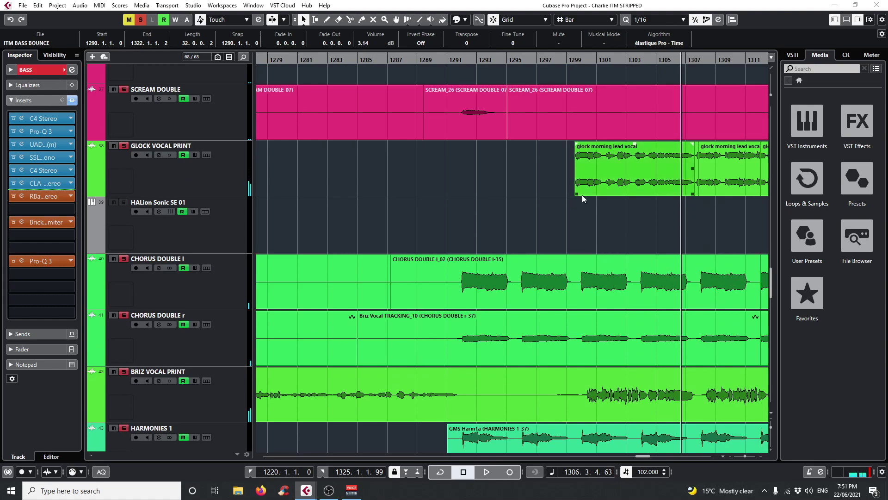
scroll(582, 195, down, 2)
drag(413, 60, 333, 89)
key(space)
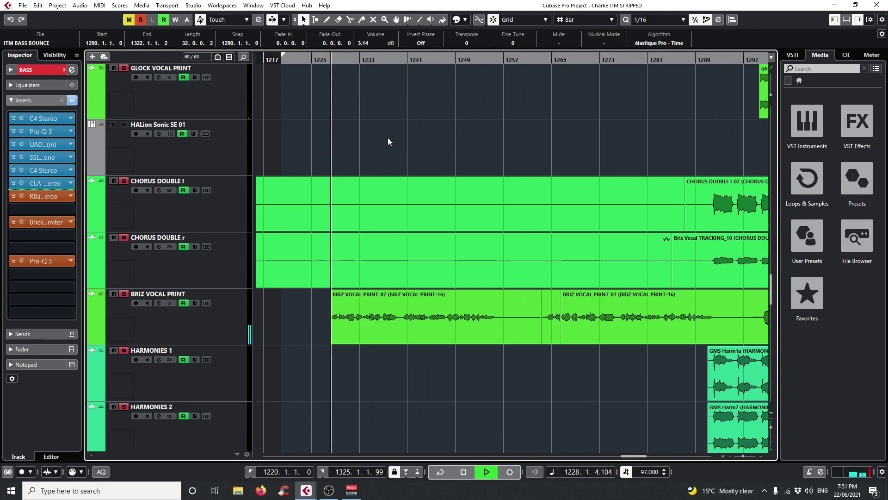
click(207, 323)
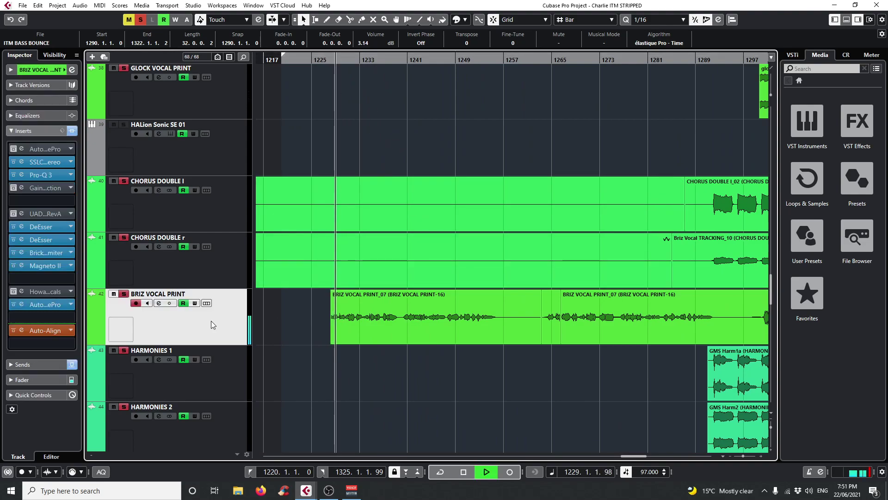
key(space)
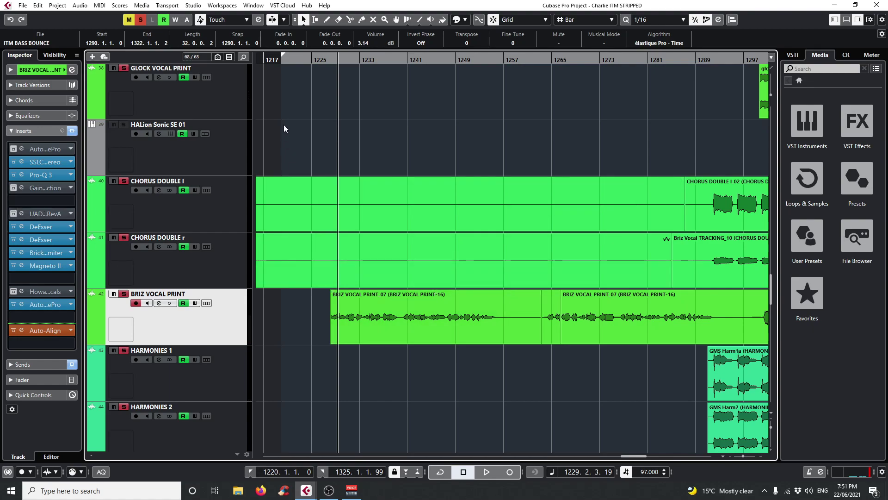
Step: Compare the BRIZ VOCAL PRINT insert states at bars 1299 and 1266, then open and close its UAD UA 1176 Rev A
scroll(369, 203, up, 1)
scroll(369, 203, down, 1)
scroll(368, 203, up, 1)
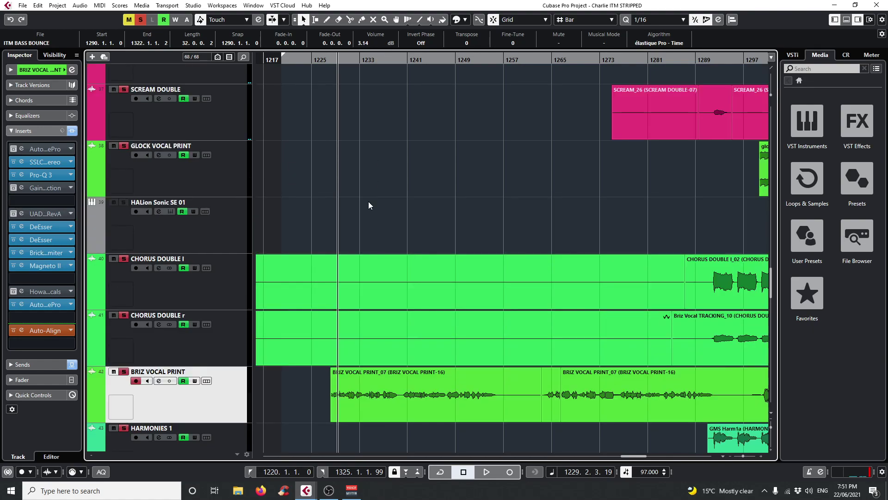
drag(564, 63, 401, 135)
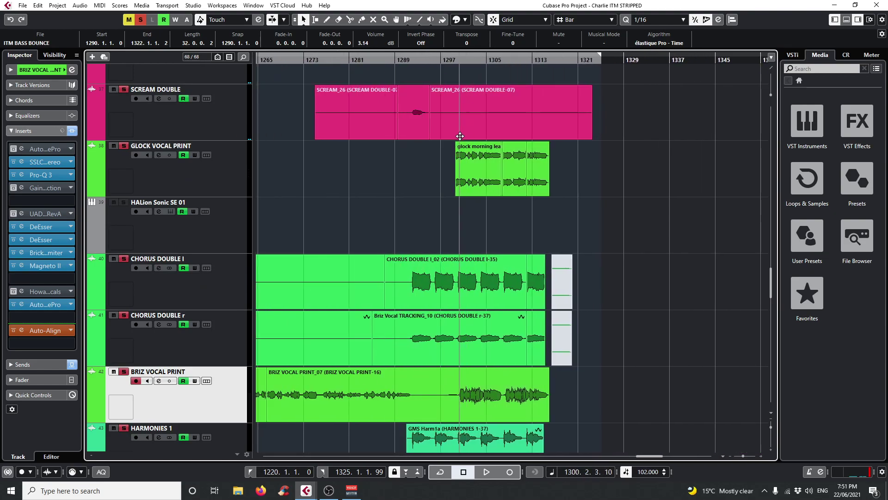
click(451, 185)
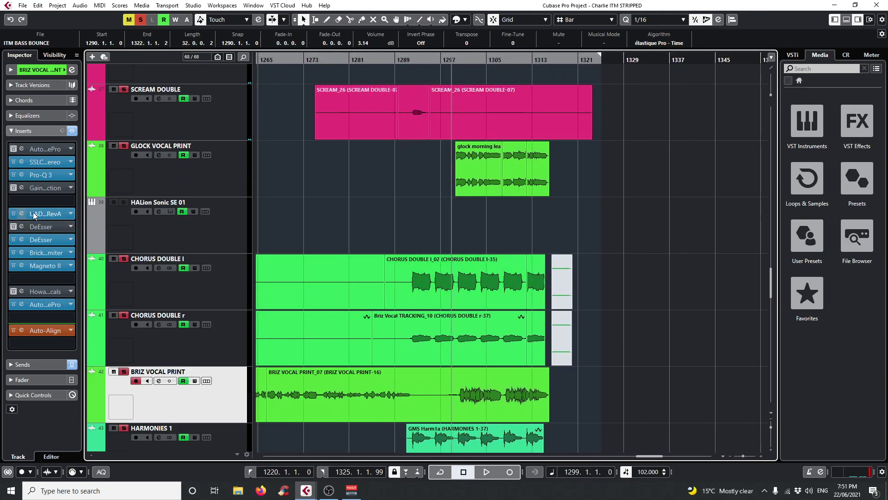
click(264, 59)
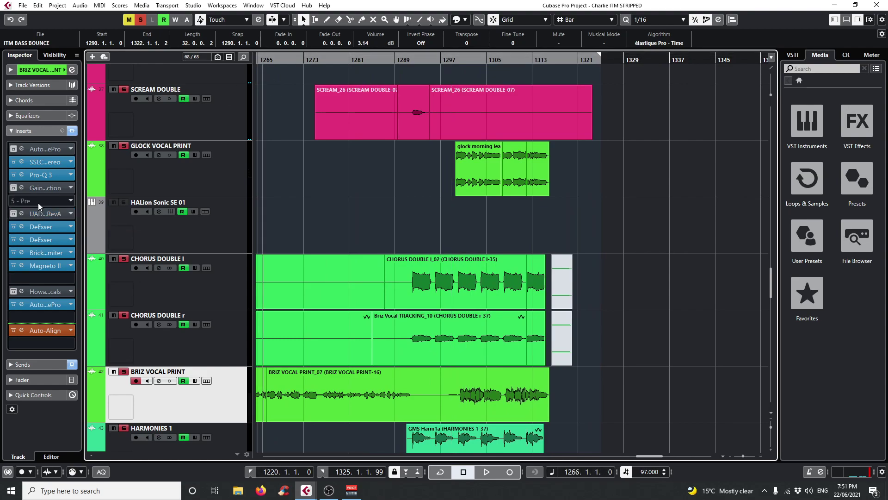
click(22, 213)
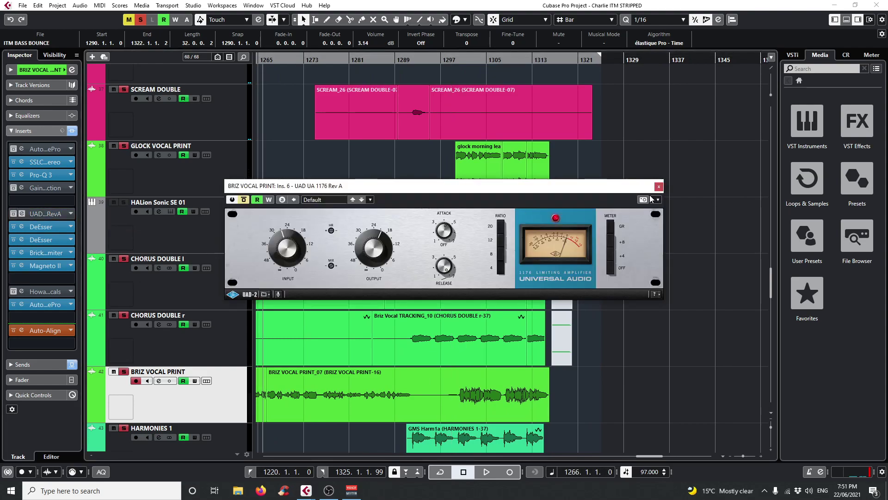
click(659, 186)
Step: Play the soloed vocals from bar 1302 and stop playback
click(470, 59)
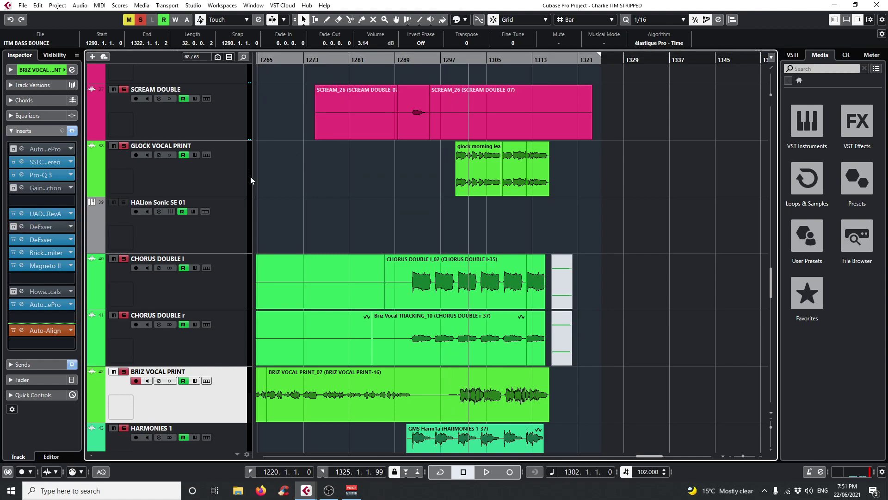
key(space)
click(496, 269)
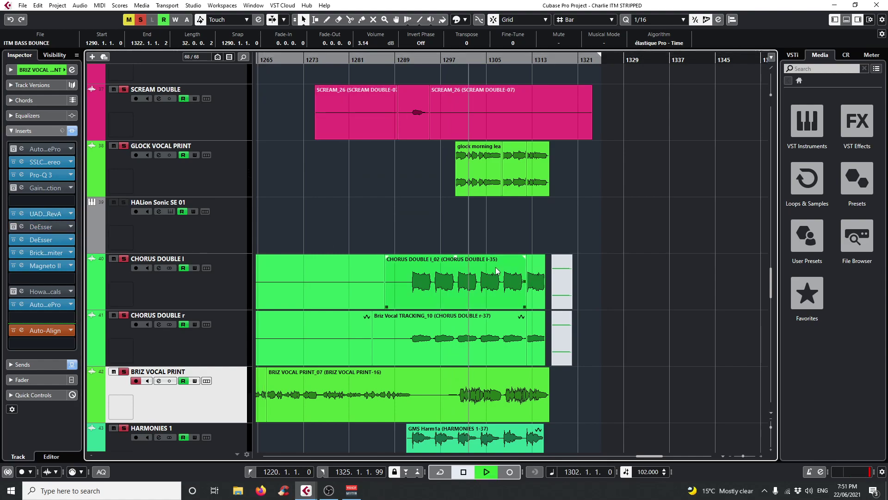
click(451, 248)
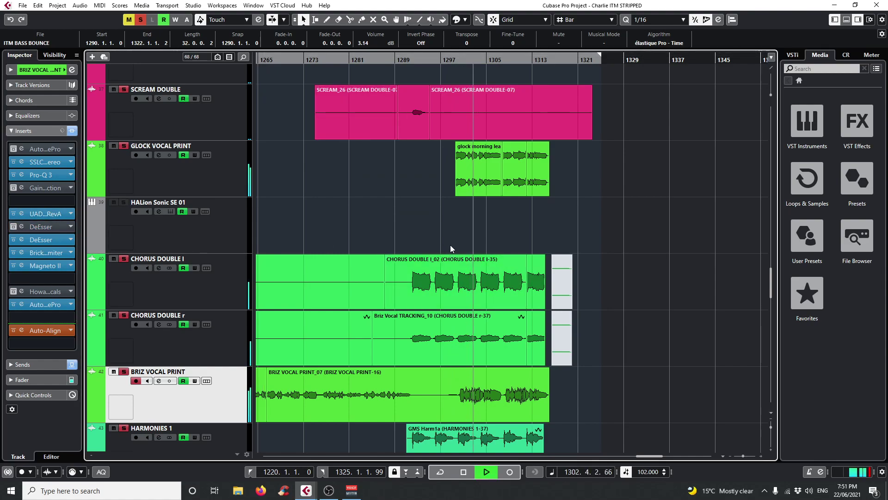
scroll(430, 336, down, 2)
click(468, 334)
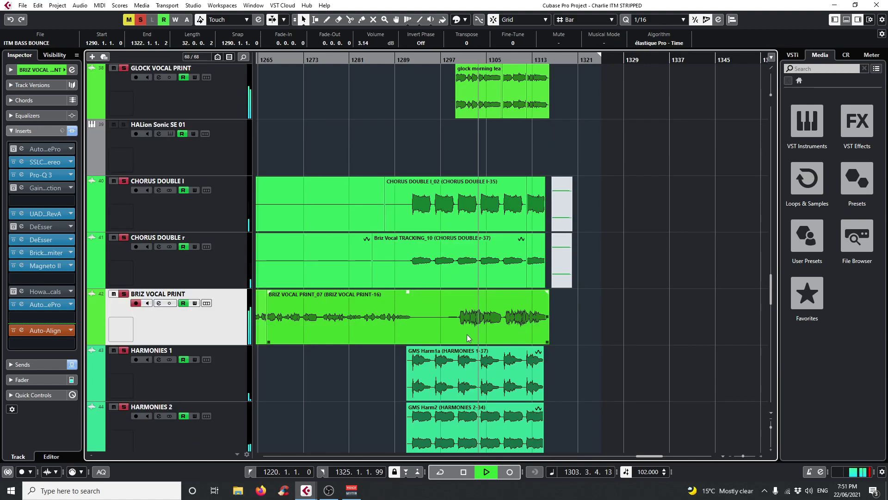
key(space)
scroll(407, 347, up, 2)
click(421, 347)
scroll(421, 346, down, 2)
scroll(406, 327, up, 2)
click(373, 308)
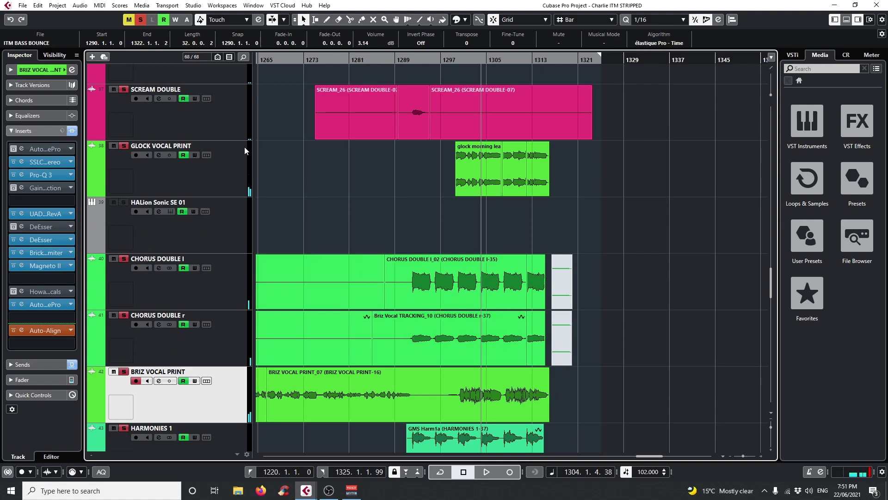
Step: Compare the insert chains of the GLOCK VOCAL PRINT and BRIZ VOCAL PRINT tracks, ending on BRIZ VOCAL PRINT
click(241, 163)
click(237, 379)
click(218, 168)
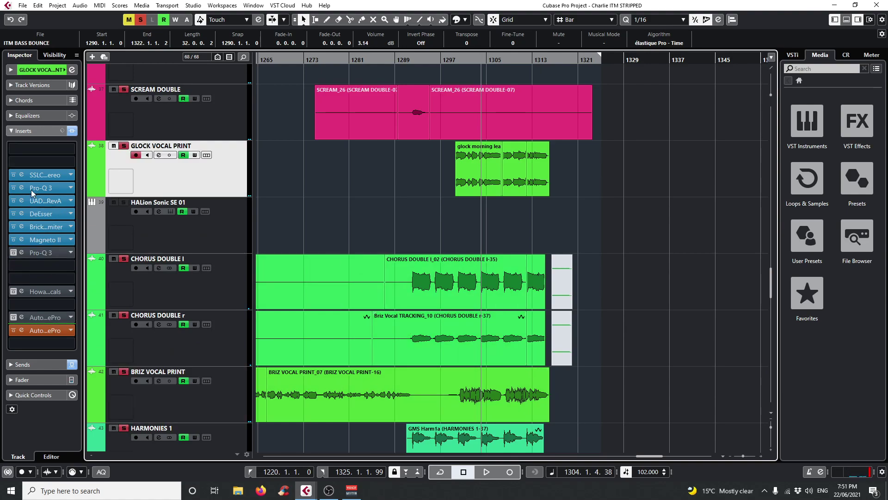
click(181, 399)
scroll(400, 392, down, 2)
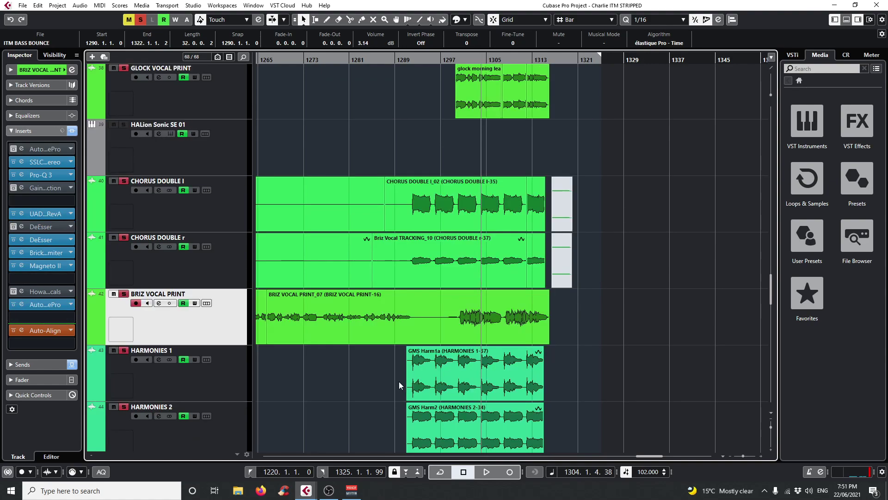
Step: Open the Auto-Tune Pro insert on BRIZ VOCAL PRINT, examine the graph's pitch-corrected notes, and close it
click(41, 150)
click(38, 149)
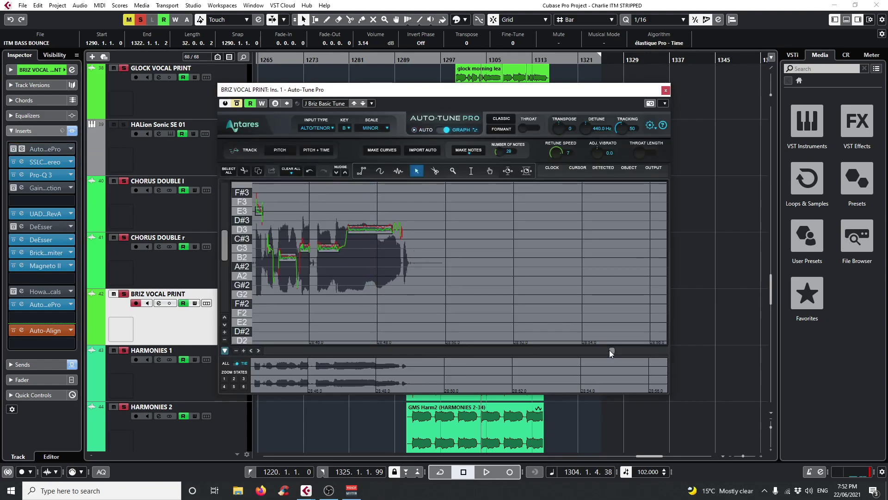
scroll(610, 350, up, 3)
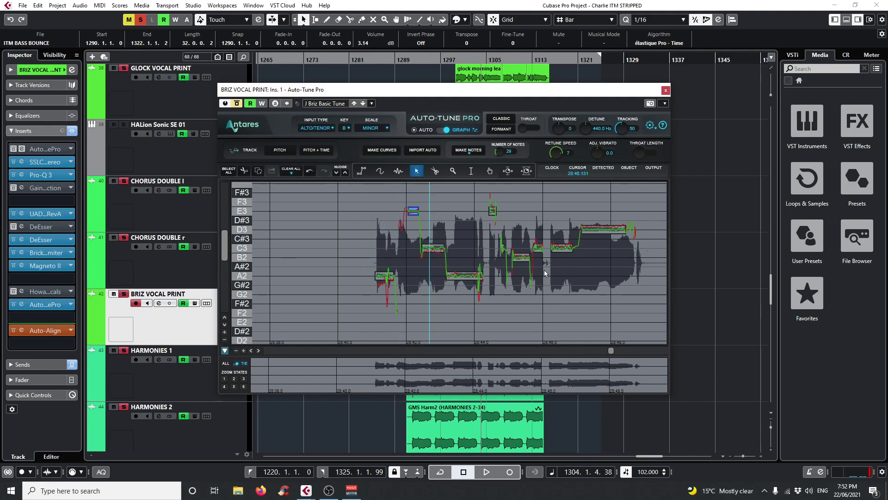
click(666, 91)
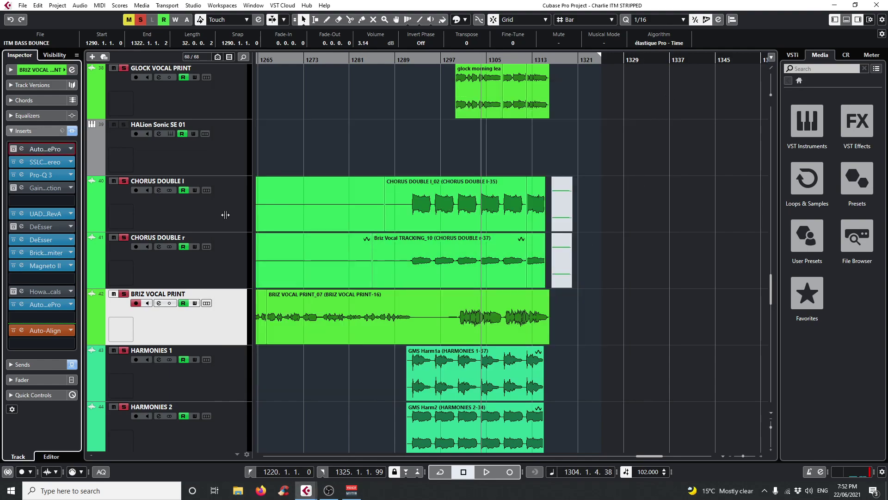
scroll(570, 302, down, 3)
scroll(566, 302, down, 1)
scroll(564, 301, up, 2)
Step: Examine the settings of the SSLChannel Stereo and FabFilter Pro-Q 3 inserts on BRIZ VOCAL PRINT, closing each editor
click(21, 162)
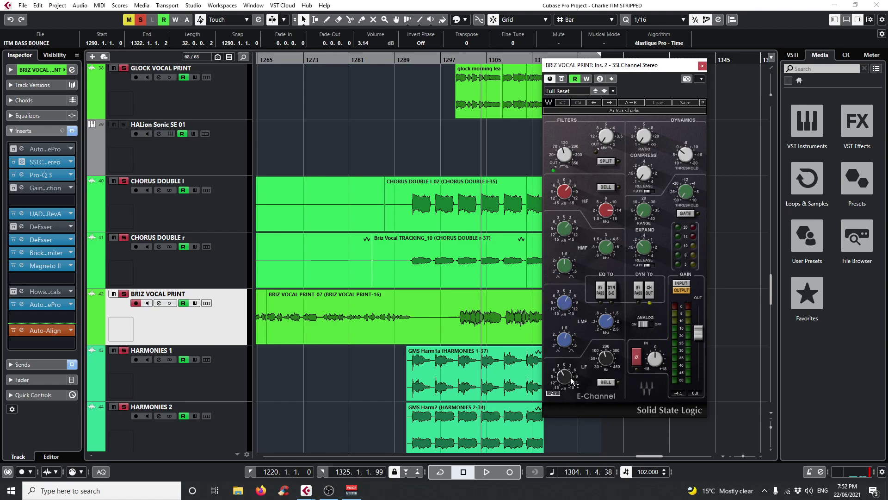
click(702, 66)
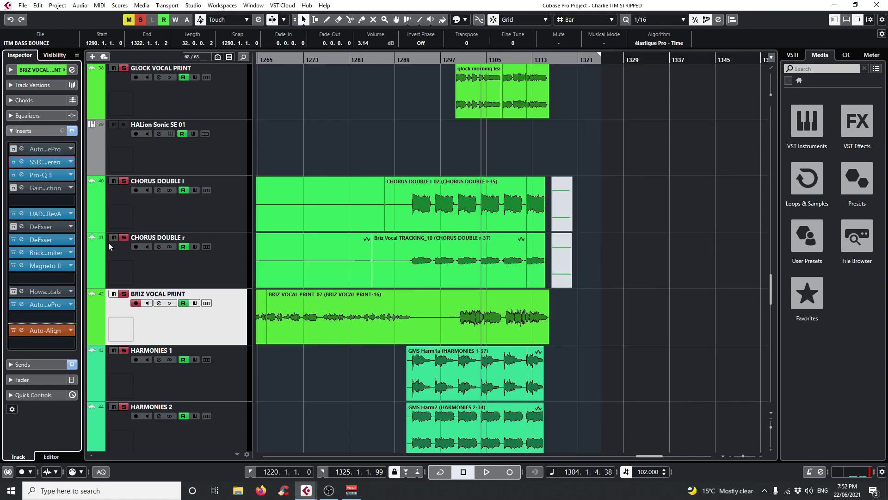
click(21, 174)
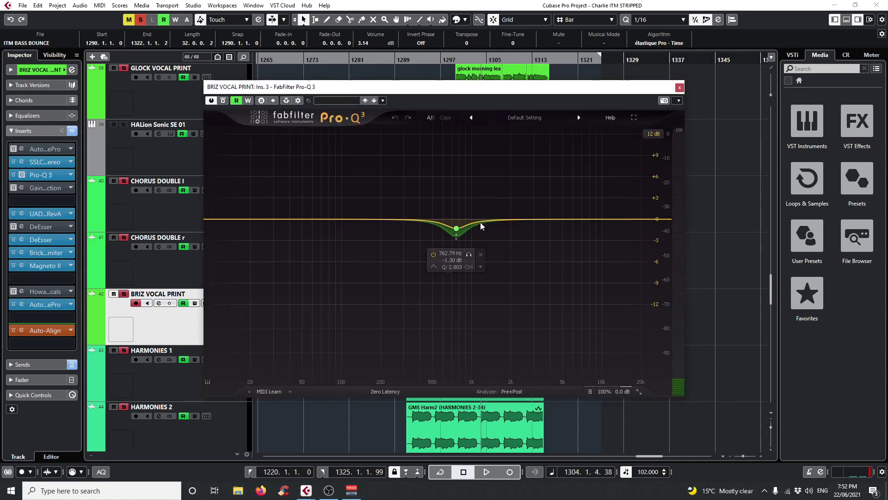
drag(460, 82, 463, 209)
click(680, 214)
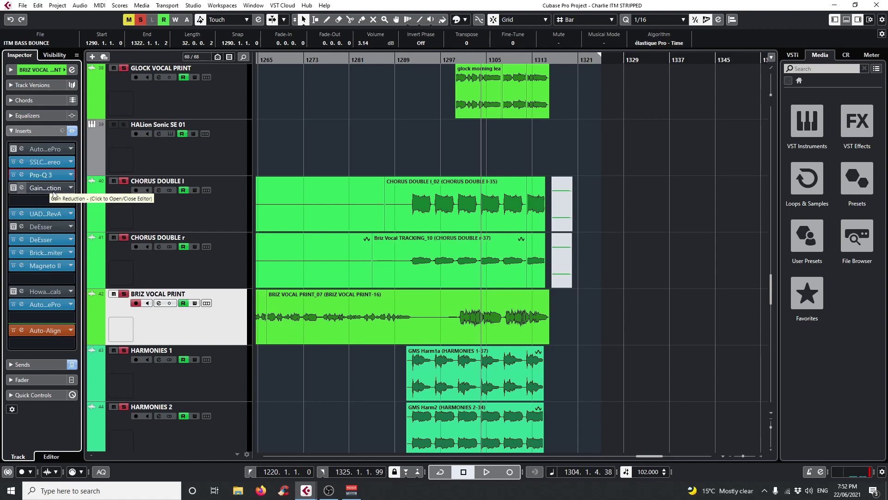
Step: Open the UAD UA 1176 Rev A insert on BRIZ VOCAL PRINT and start playing the soloed vocals from bar 1304
click(22, 213)
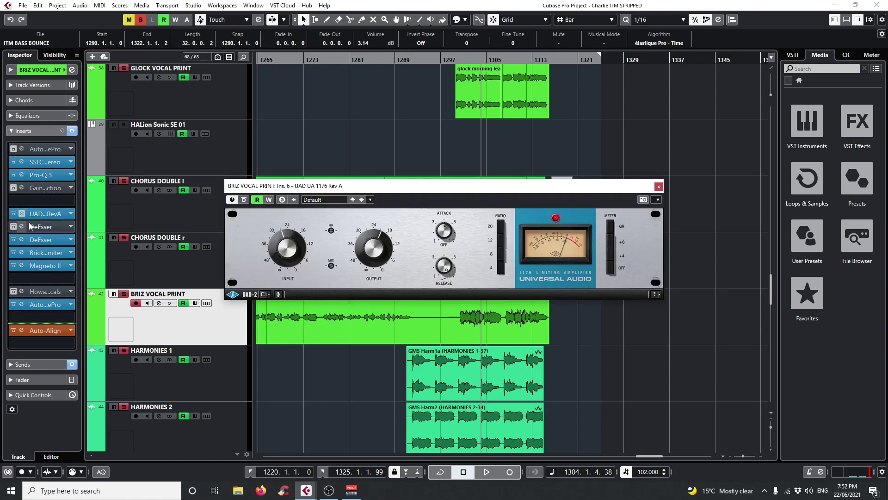
drag(495, 193, 518, 185)
key(space)
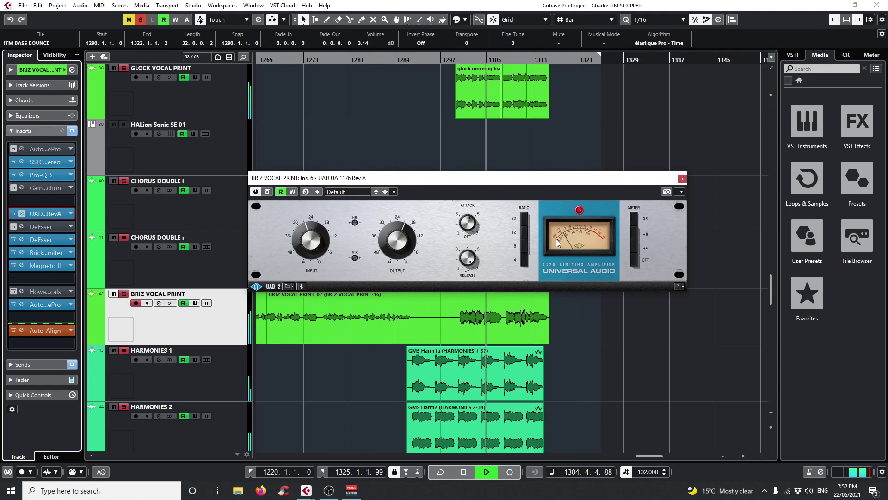
Step: Audition the UAD UA 1176 Rev A compressor on the soloed vocals, pausing and resuming playback before closing its editor
key(space)
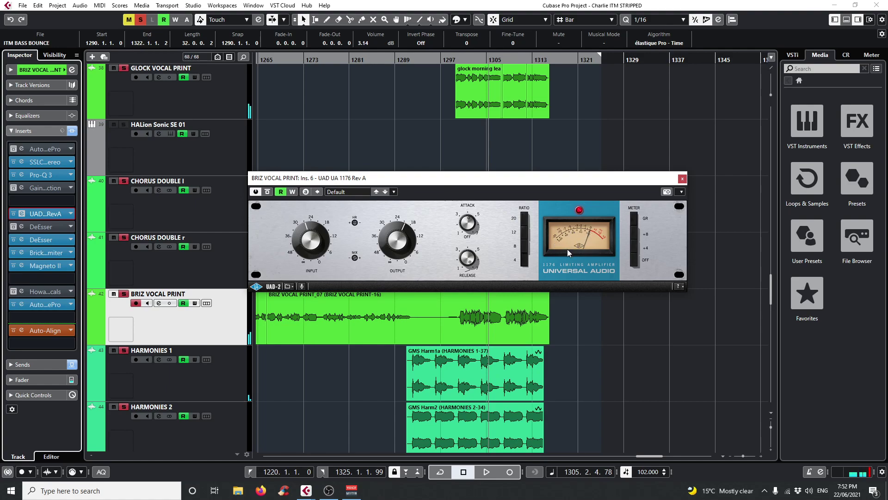
key(space)
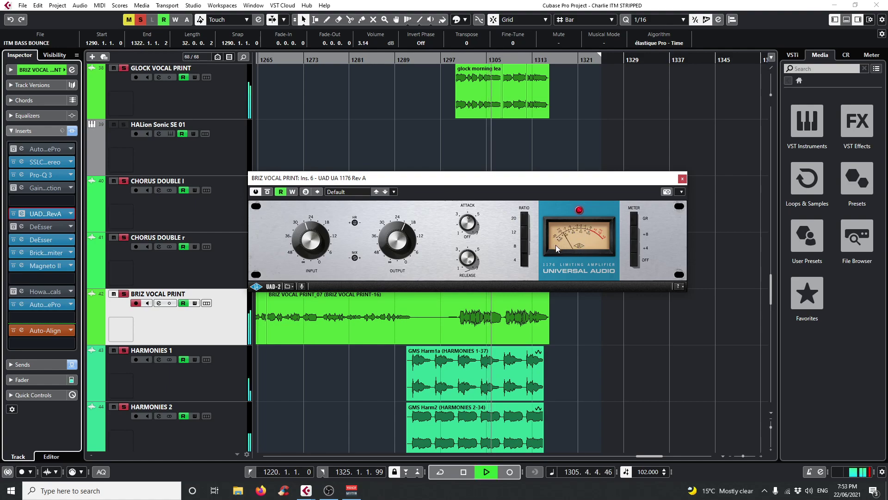
click(682, 177)
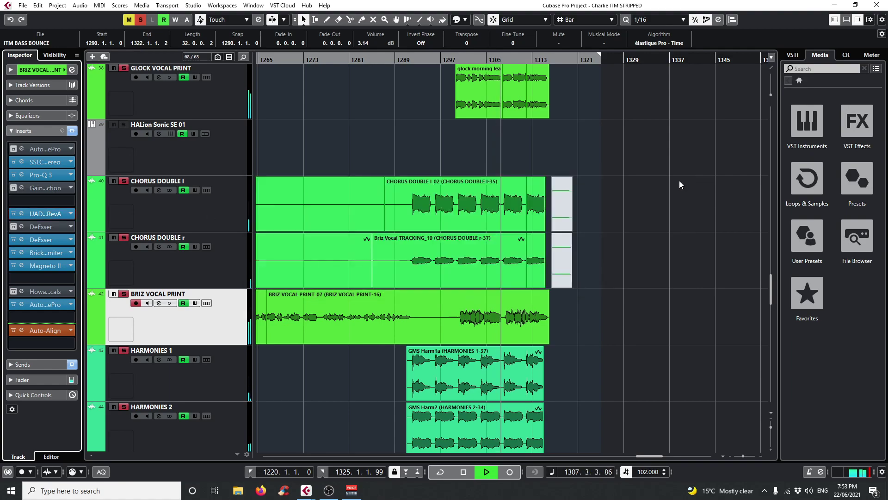
Step: Replay the soloed vocals with the active DeEsser insert of BRIZ VOCAL PRINT open, stop playback and close the editor
key(KP_Subtract)
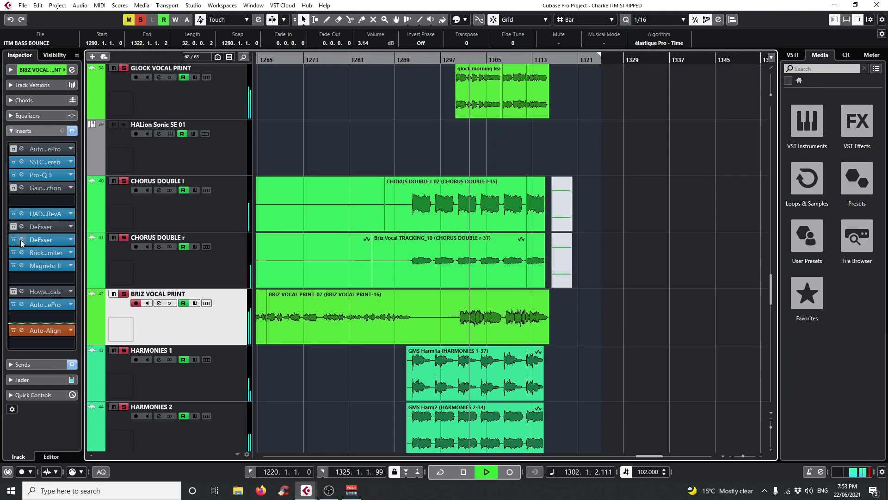
click(22, 240)
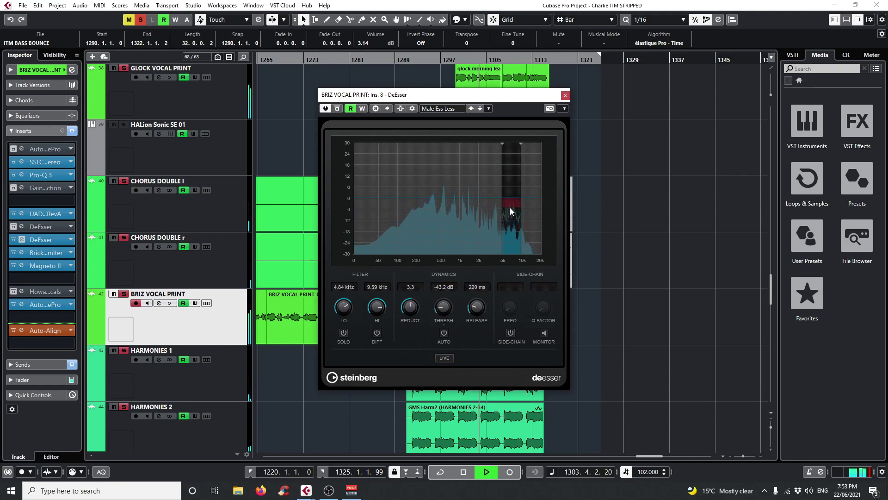
key(space)
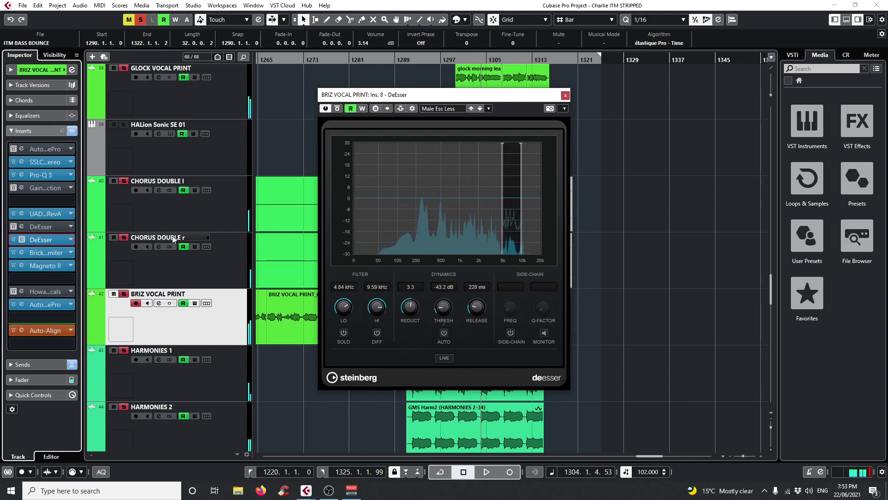
click(565, 95)
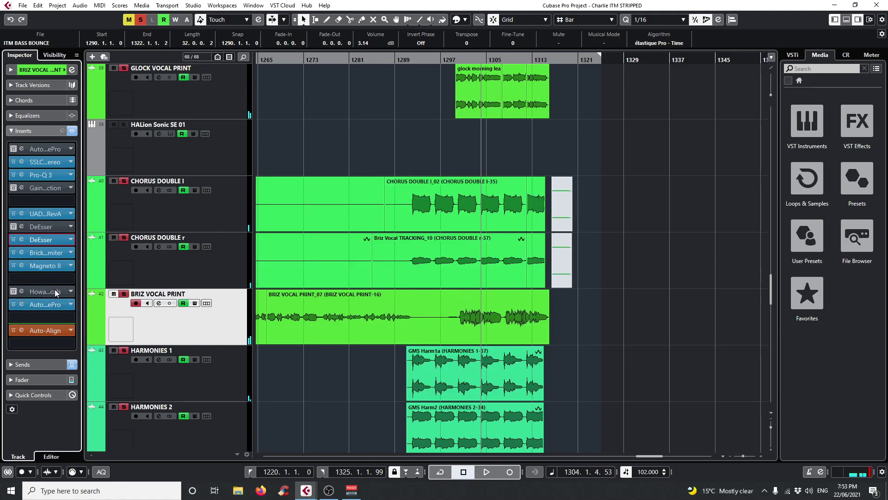
Step: Open the Brickwall Limiter insert on BRIZ VOCAL PRINT, watch its meters during vocal playback, stop, and close the editor
click(22, 253)
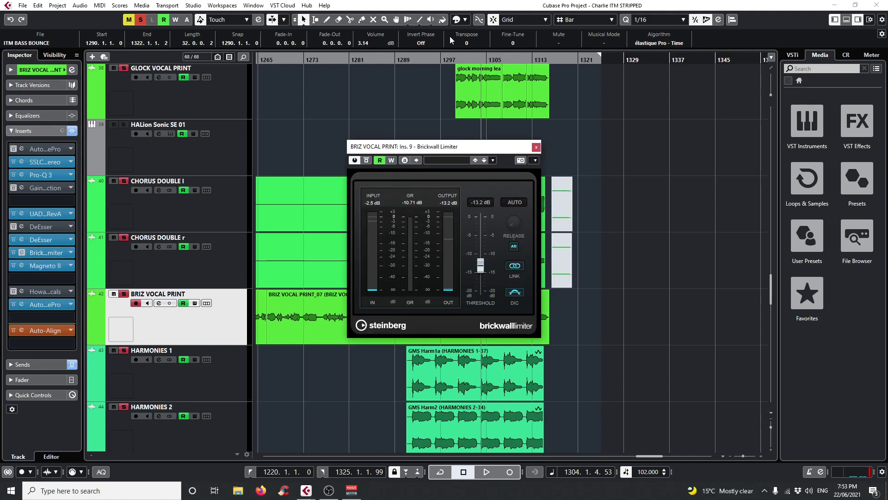
double_click(473, 58)
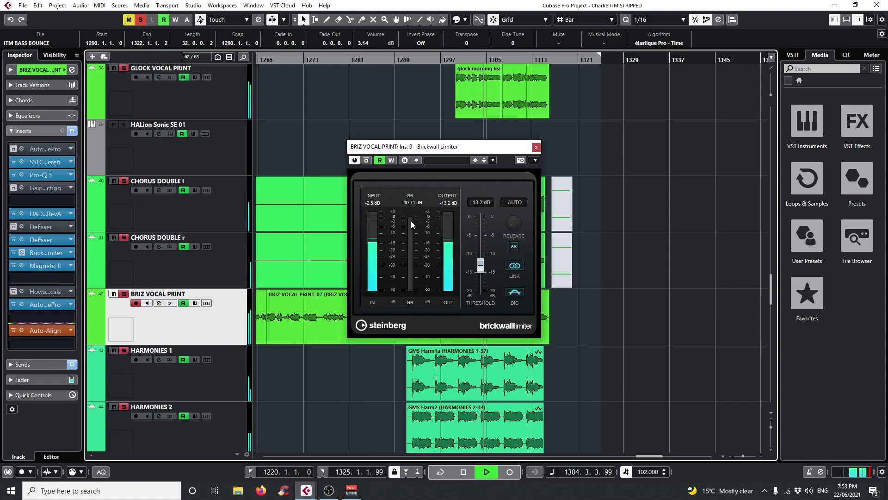
key(space)
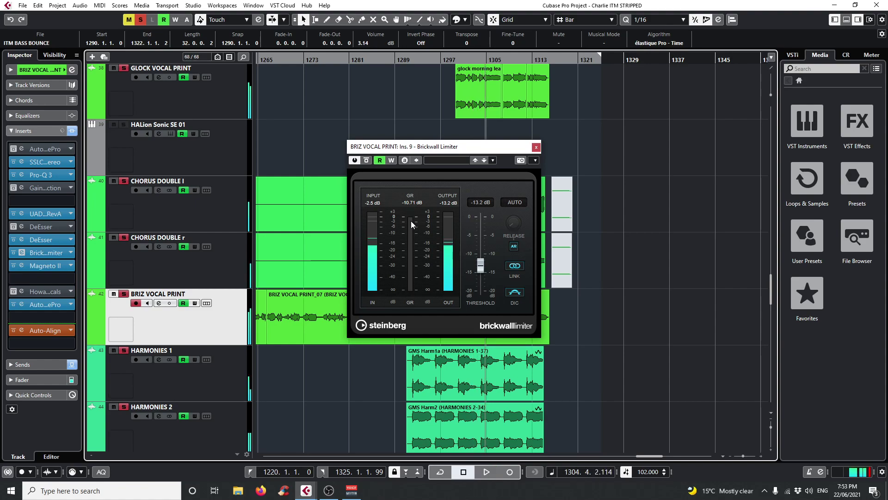
click(536, 147)
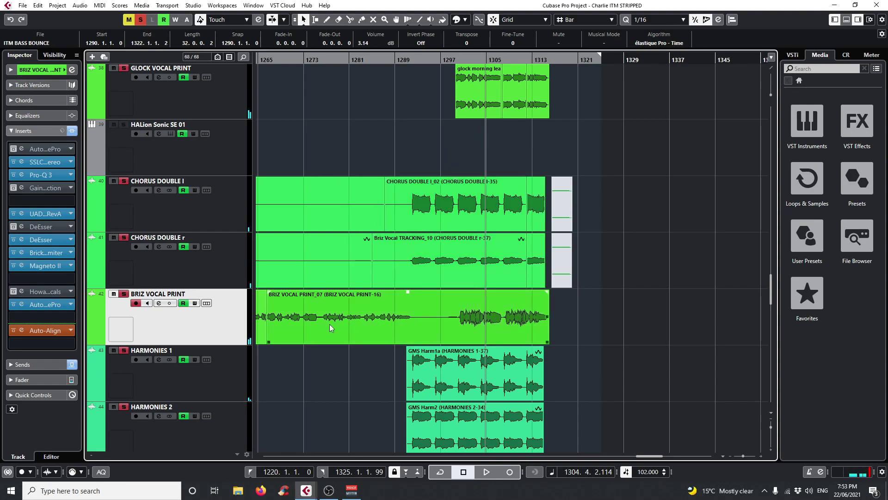
Step: Open the Magneto II insert on BRIZ VOCAL PRINT and audition it with only that track soloed, stopping playback at the end
click(20, 266)
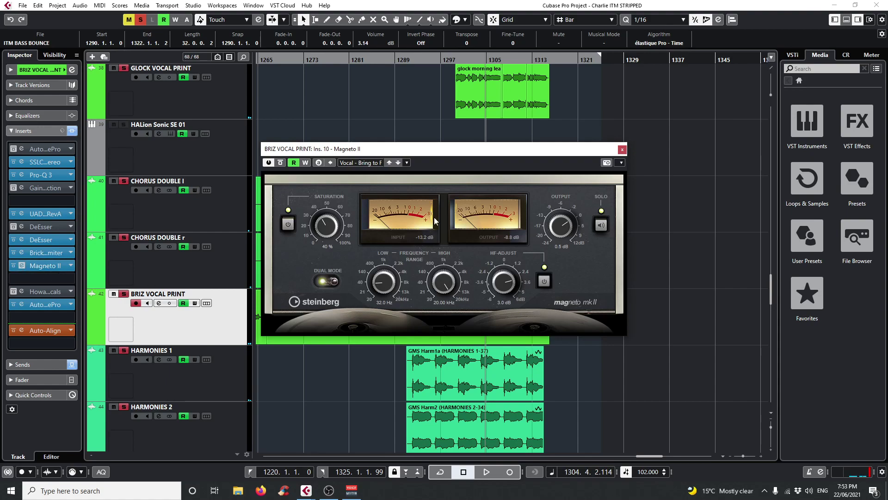
key(space)
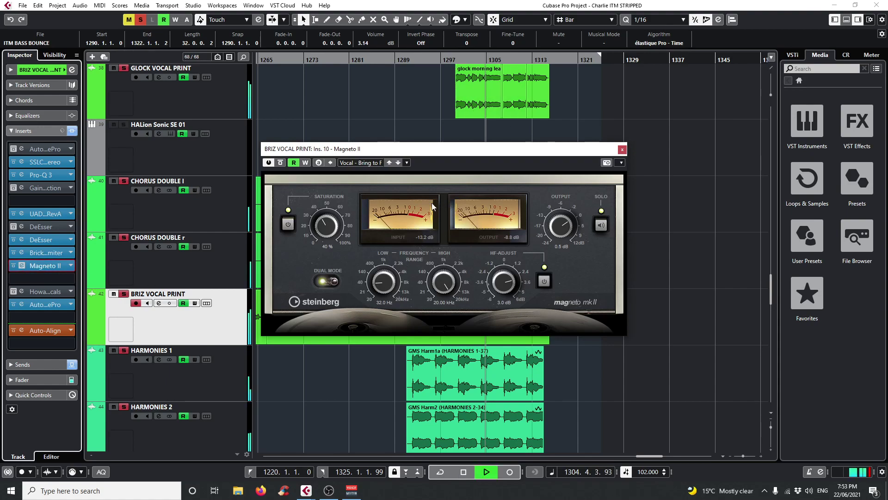
click(141, 21)
click(124, 294)
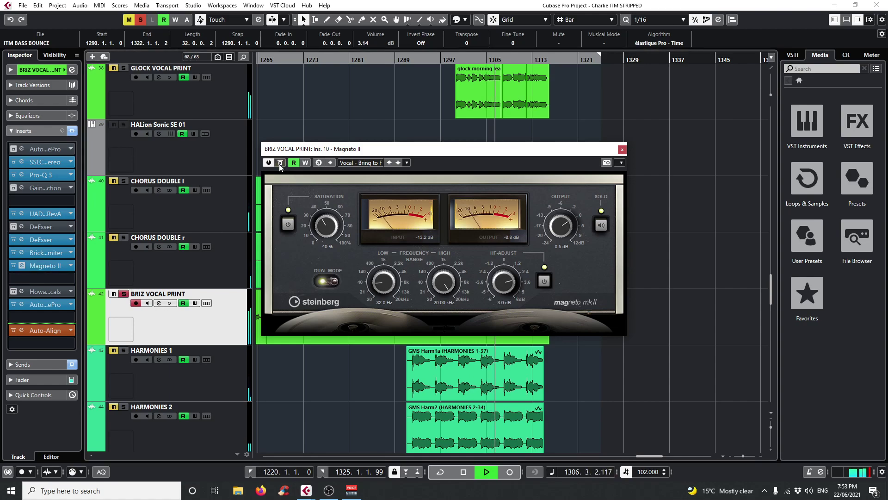
key(space)
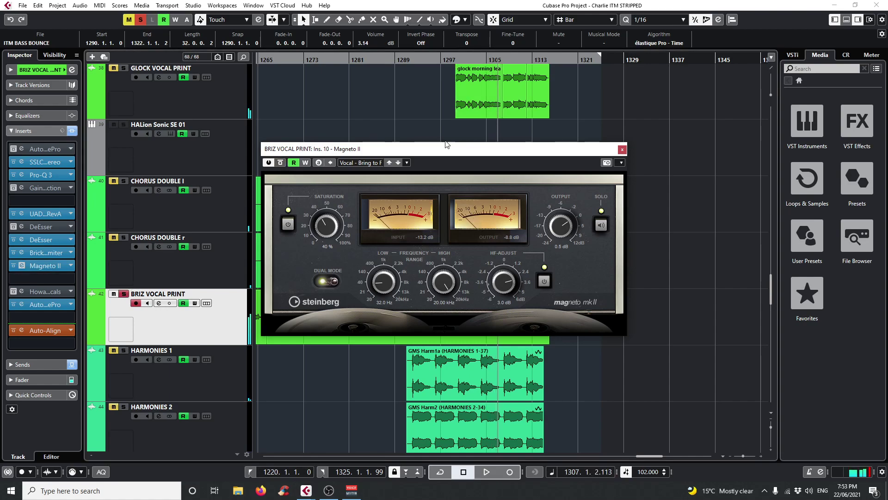
Step: Move the playhead to bar 1301, examine the Magneto II settings on BRIZ VOCAL PRINT, and close the editor
drag(436, 152, 387, 125)
click(467, 57)
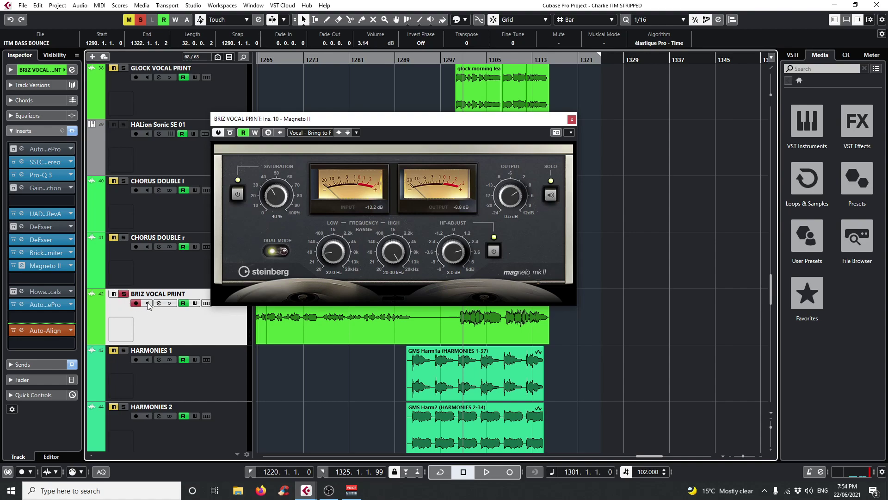
drag(348, 120, 412, 82)
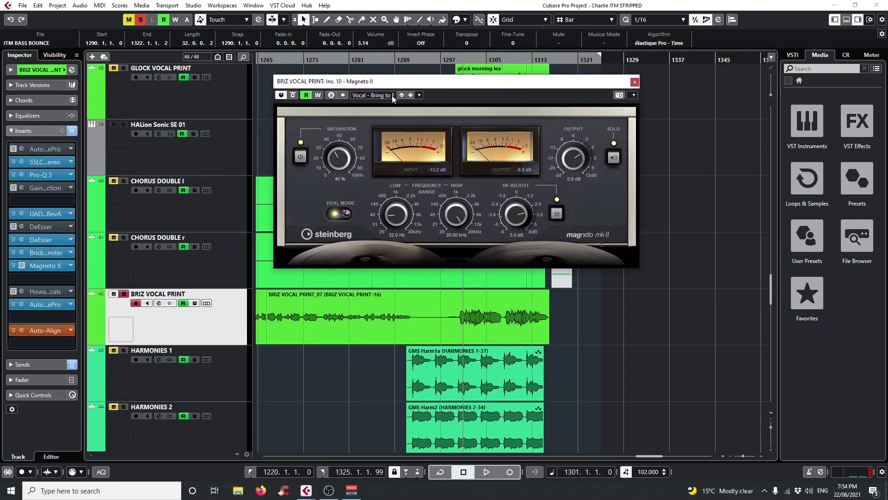
click(635, 82)
Step: Open the Auto-Tune Pro in insert slot 13 of BRIZ VOCAL PRINT and audition it soloed and in the full mix
scroll(364, 305, down, 2)
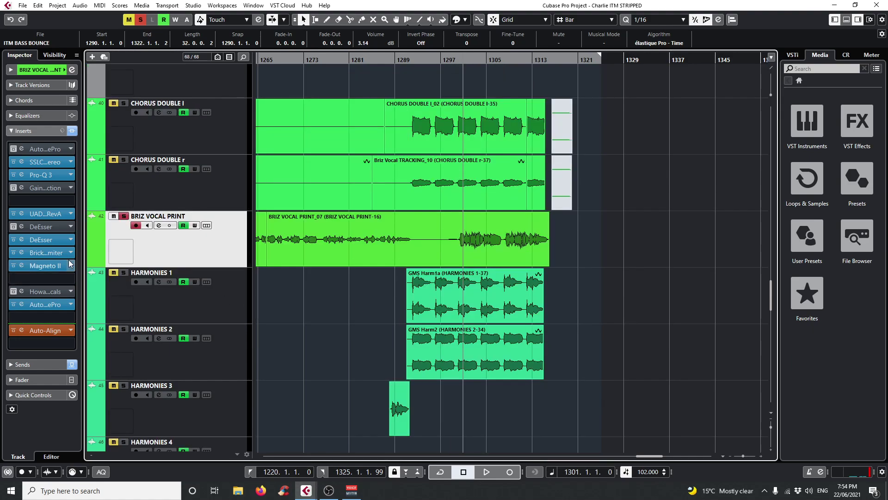
click(22, 304)
drag(430, 86, 408, 369)
drag(442, 60, 470, 56)
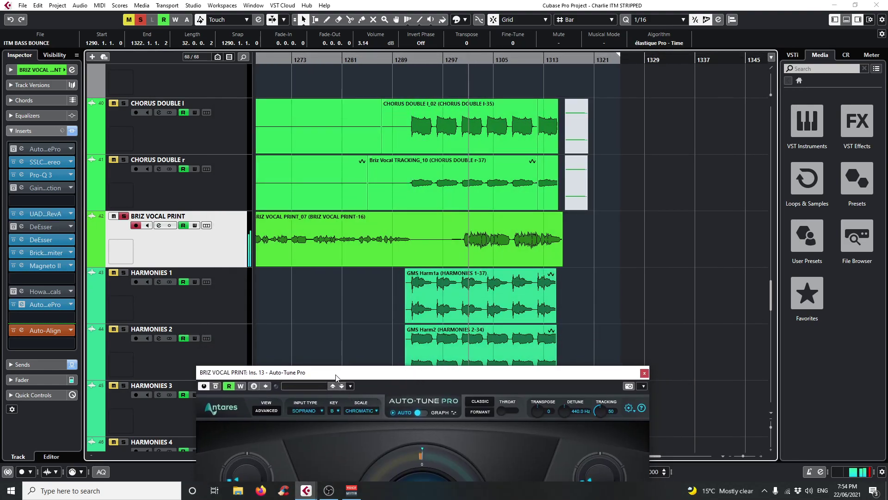
drag(342, 373, 343, 168)
click(141, 19)
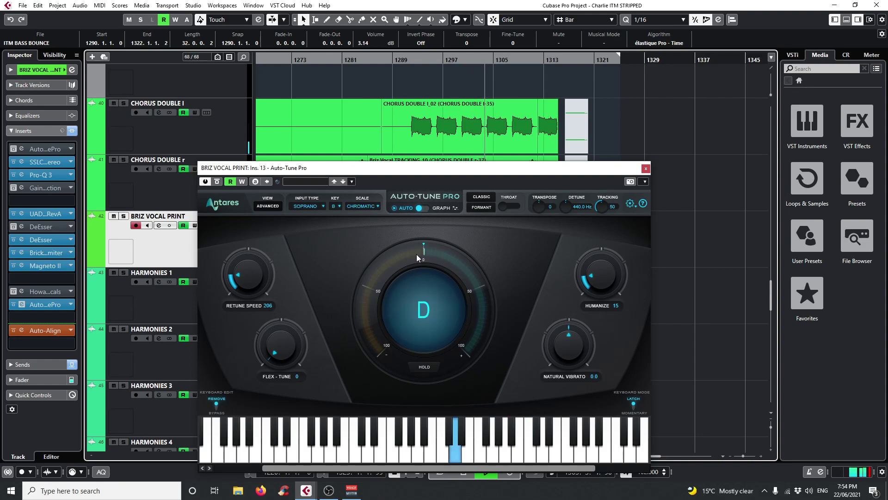
key(space)
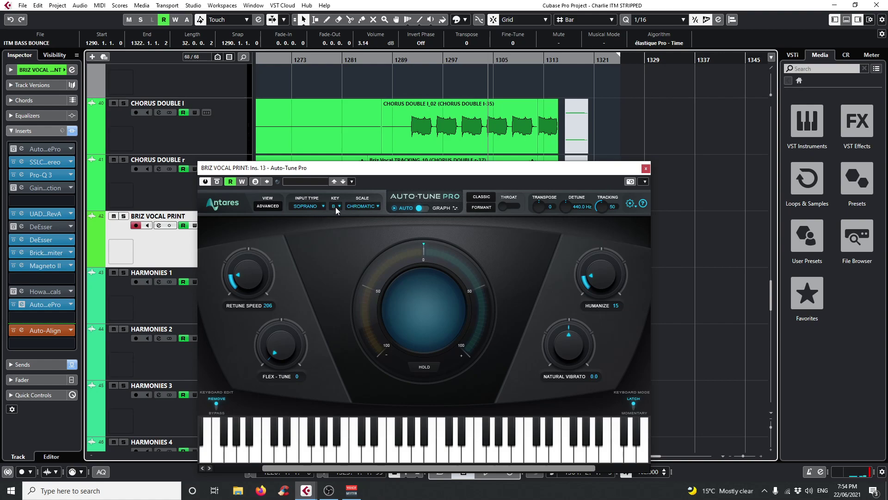
Step: Review the scale options of the slot 13 Auto-Tune Pro, keeping the scale on CHROMATIC
click(363, 207)
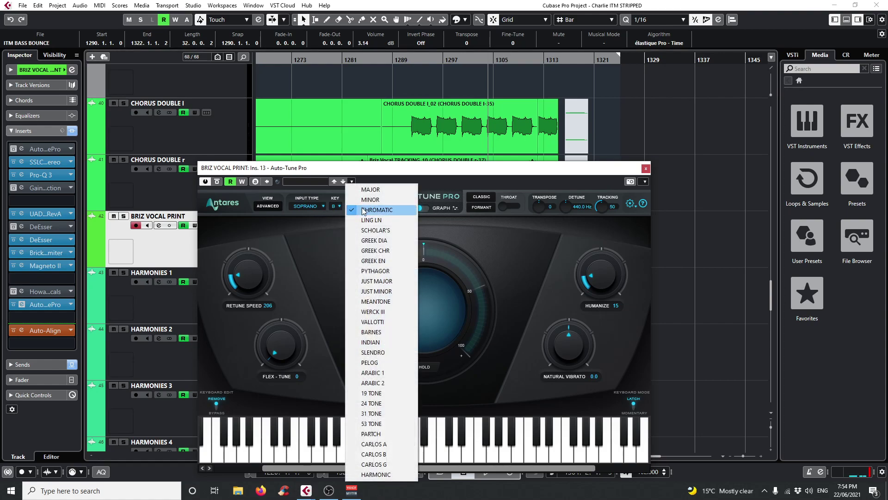
click(476, 242)
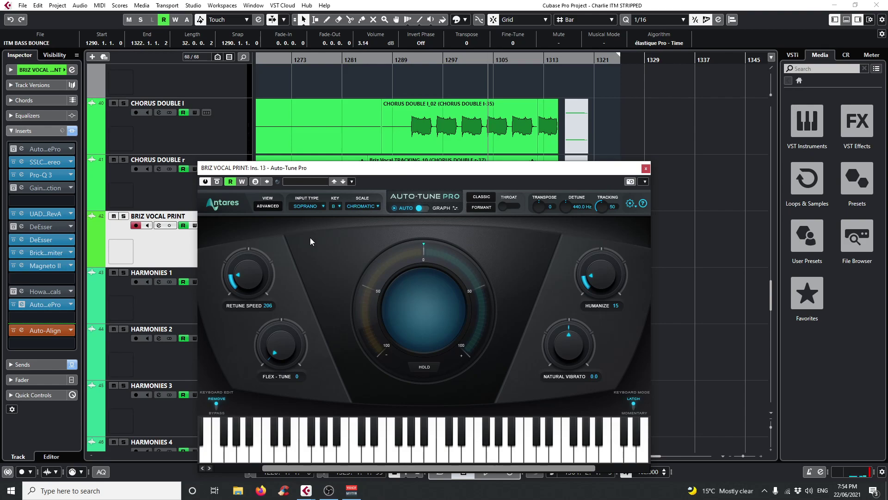
click(362, 206)
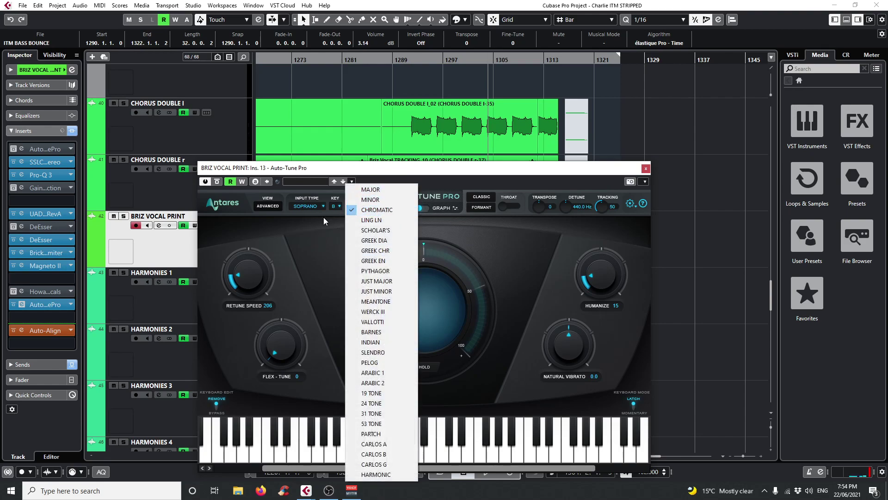
click(328, 244)
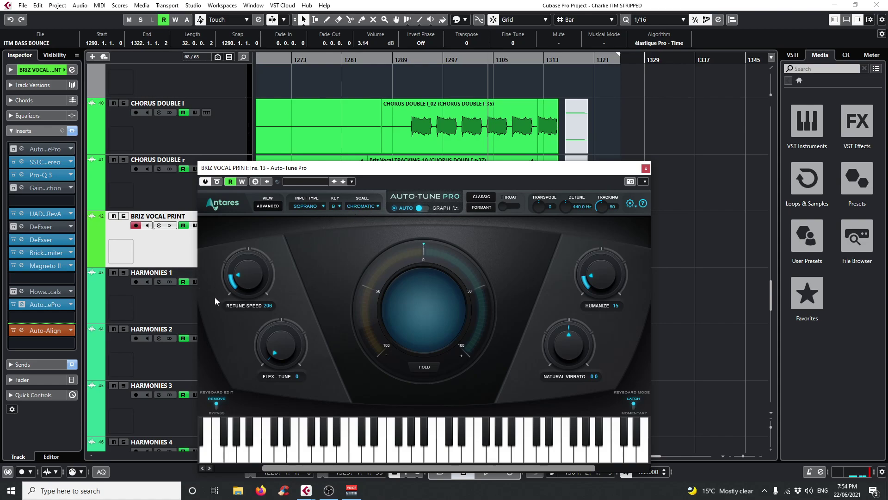
Step: Compare with the graph-mode Auto-Tune Pro in insert slot 1 of BRIZ VOCAL PRINT, and close both Auto-Tune editors
click(25, 148)
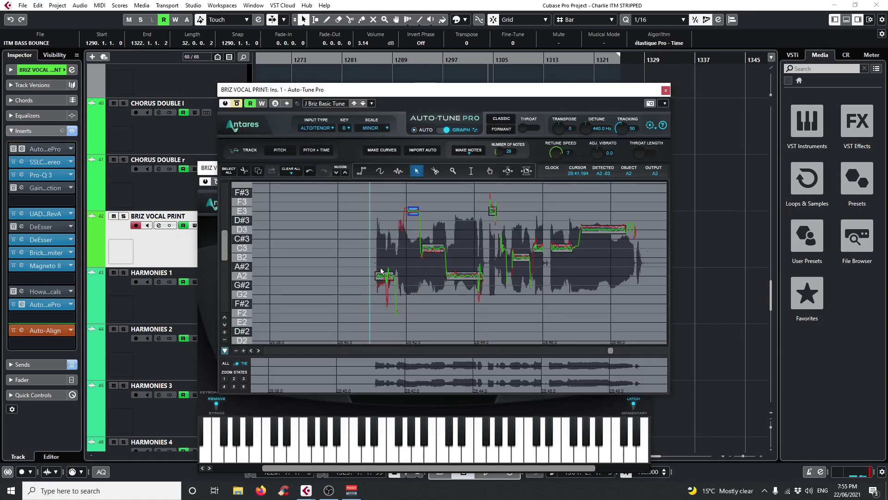
key(space)
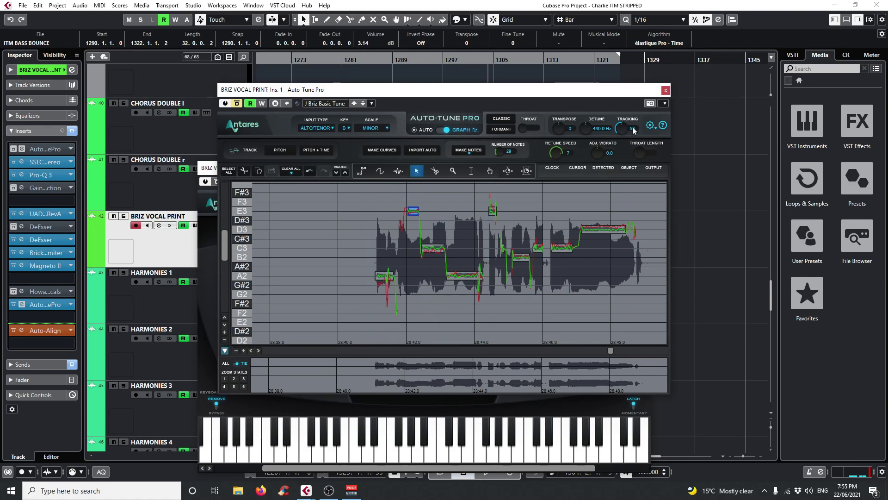
click(665, 90)
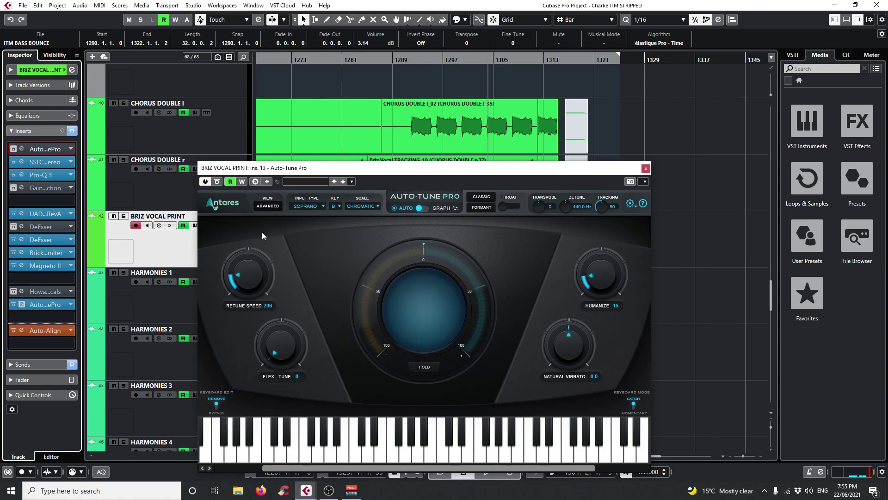
click(646, 168)
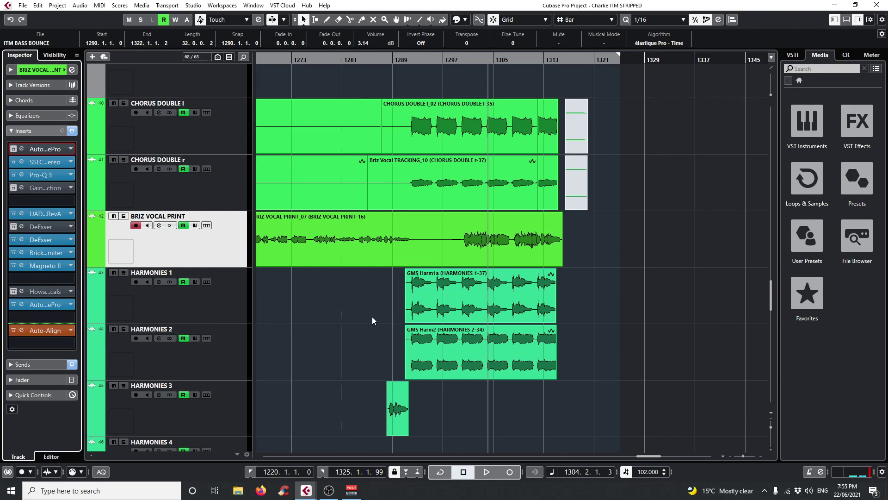
Step: Set the playhead to bar 1292, where the chorus doubles and harmonies begin
scroll(376, 337, down, 1)
scroll(375, 338, up, 1)
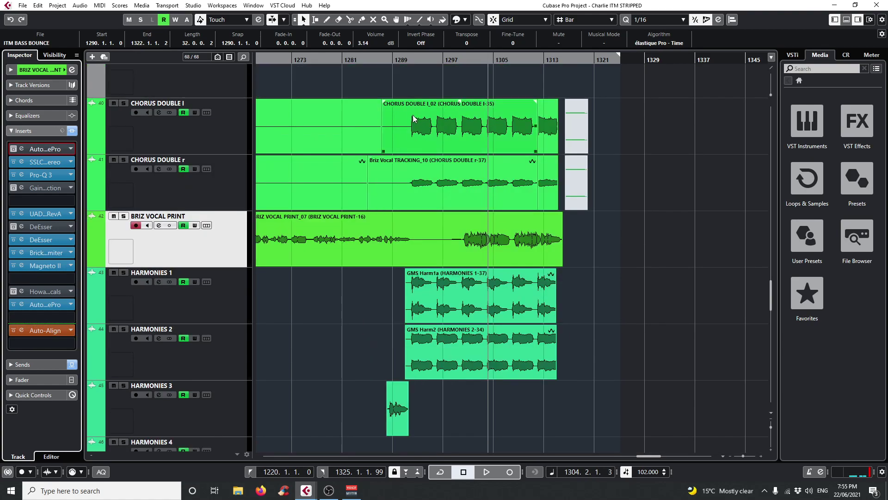
scroll(463, 301, up, 1)
click(422, 59)
drag(423, 60, 398, 69)
scroll(401, 278, down, 1)
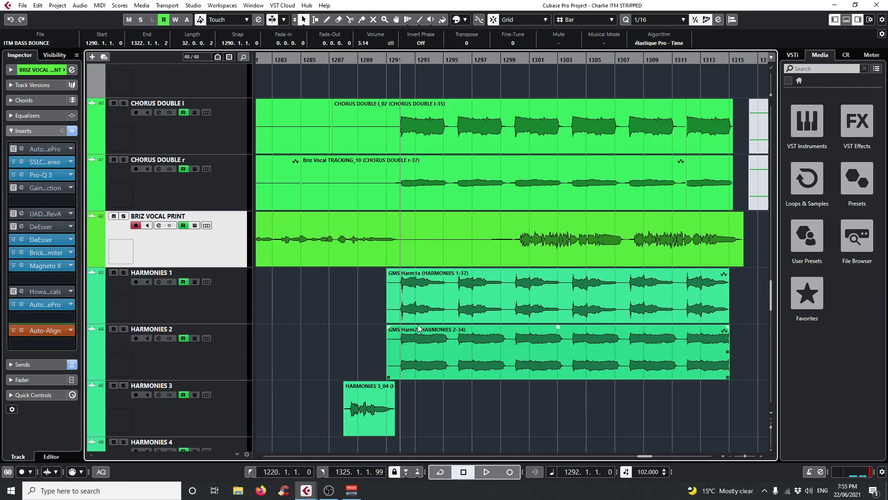
Step: Solo the CHORUS DOUBLE l, CHORUS DOUBLE r, HARMONIES 1 and HARMONIES 2 tracks
scroll(402, 161, up, 1)
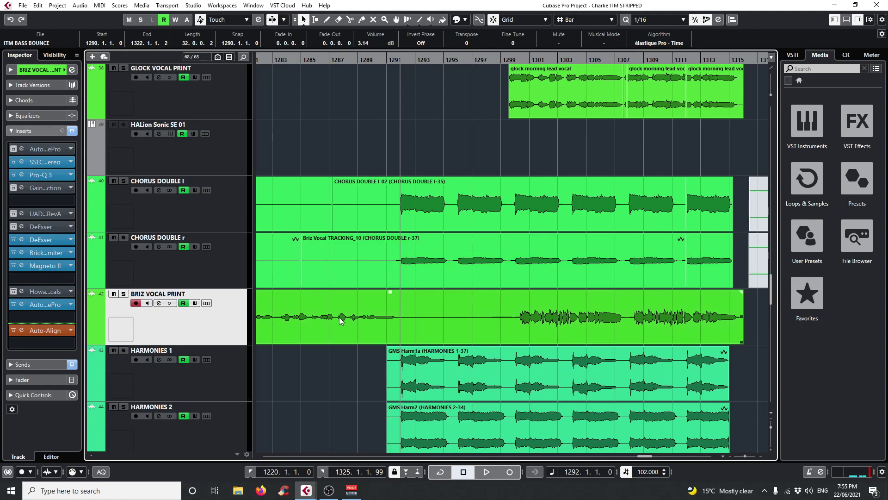
scroll(473, 398, up, 2)
scroll(473, 399, down, 2)
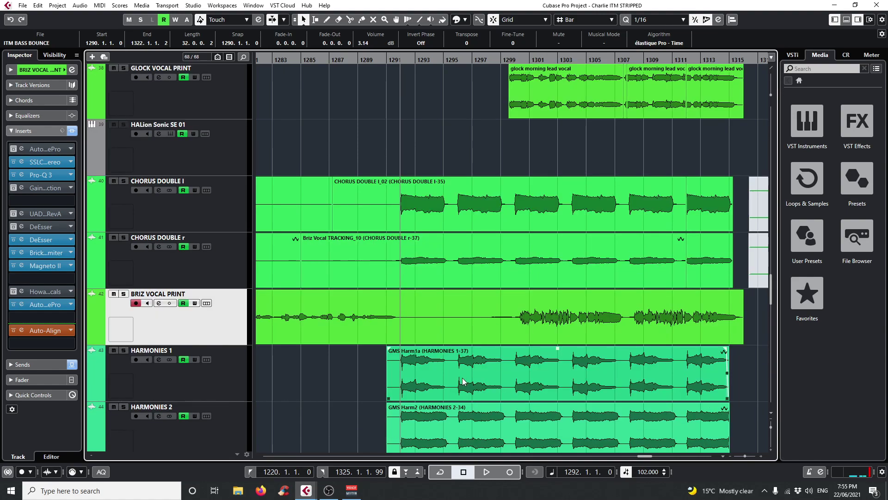
click(123, 181)
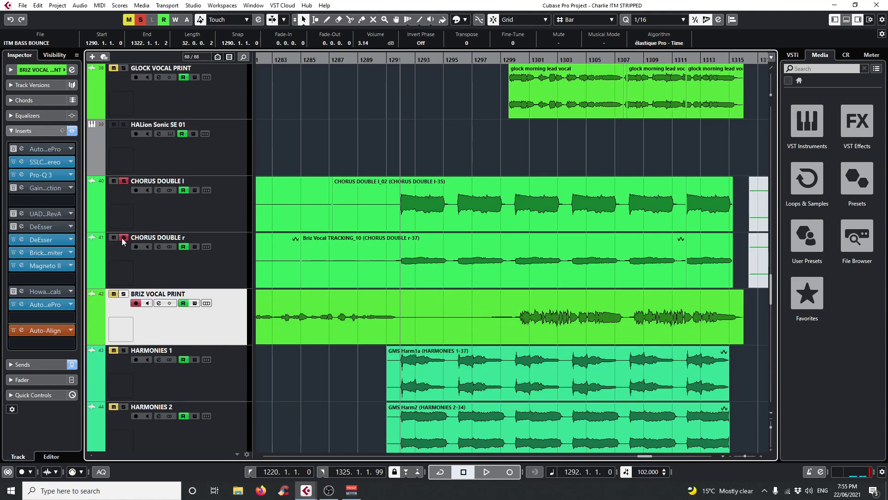
click(123, 350)
scroll(125, 345, down, 1)
click(124, 329)
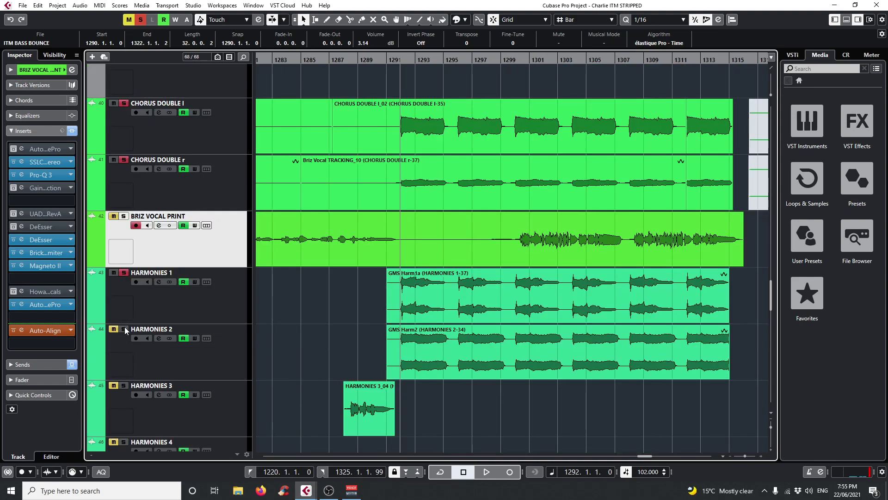
Step: Audition the soloed chorus doubles and harmonies from bar 1292, and stop playback
key(space)
click(517, 390)
scroll(515, 386, up, 1)
click(501, 388)
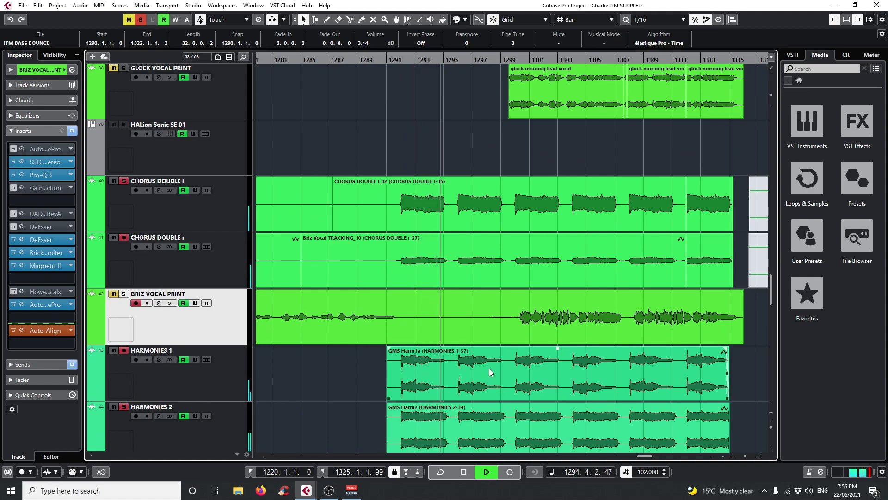
key(space)
scroll(443, 382, down, 1)
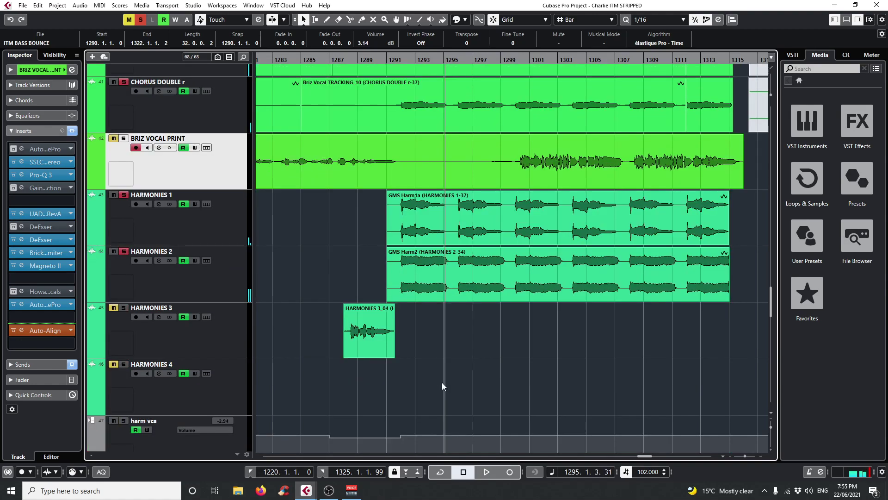
Step: Move the playhead back to bar 1288 and clear all active track solos
scroll(442, 382, down, 1)
mouse_move(387, 58)
mouse_down()
mouse_move(393, 48)
mouse_move(390, 61)
mouse_up()
drag(344, 60, 341, 57)
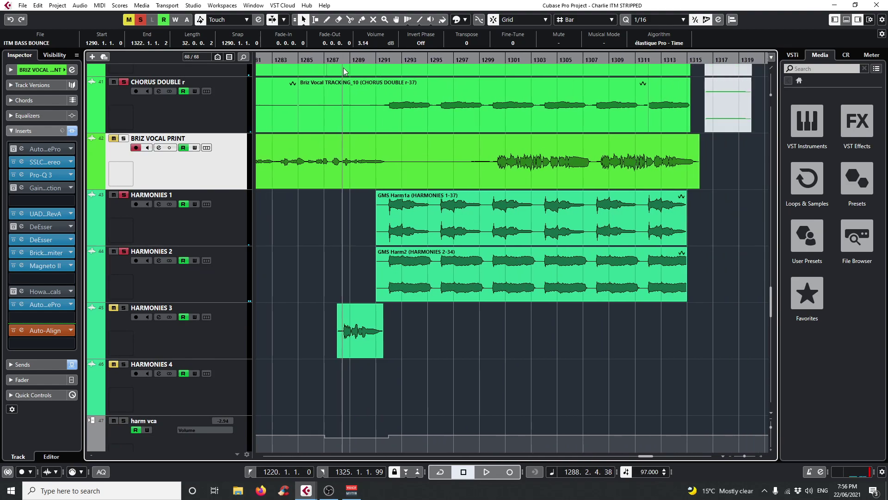
scroll(543, 310, up, 2)
scroll(543, 310, up, 4)
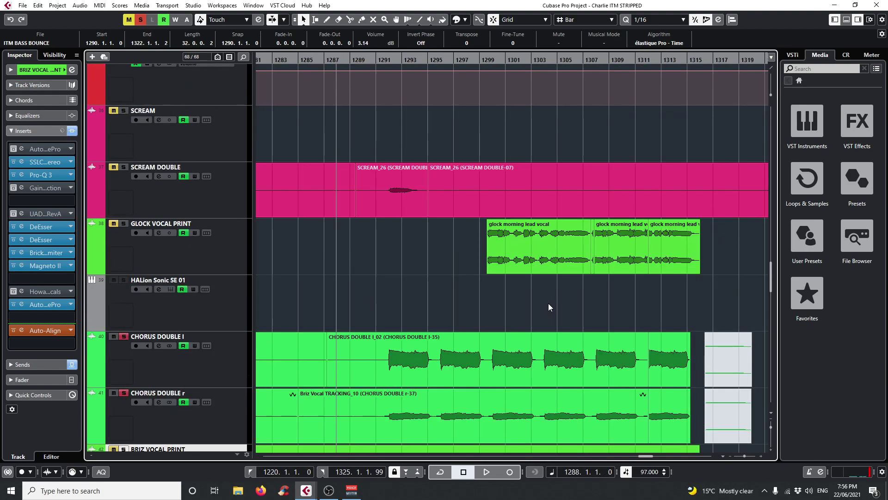
click(141, 21)
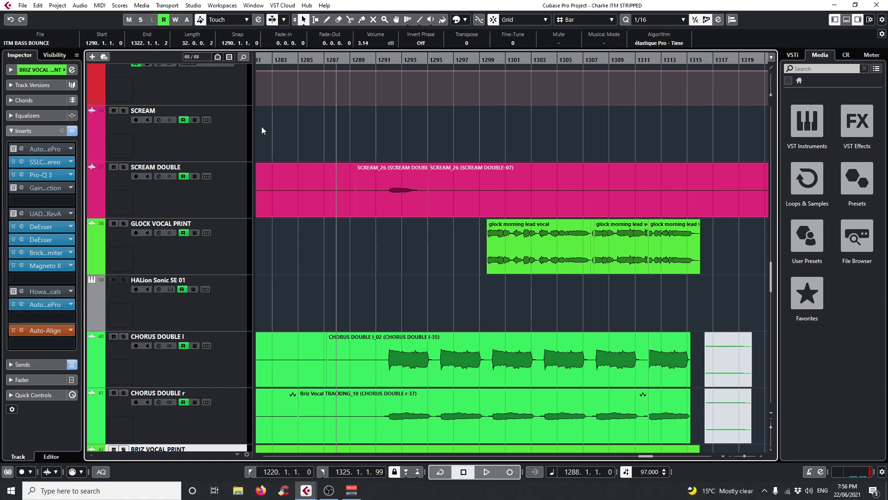
Step: Set the playhead to bar 1276 and solo the strings track together with LEAD G 1, LEAD G 2 and LEAD G 3
scroll(399, 324, up, 1)
scroll(400, 327, up, 3)
scroll(401, 327, down, 1)
scroll(401, 326, up, 1)
drag(294, 57, 371, 103)
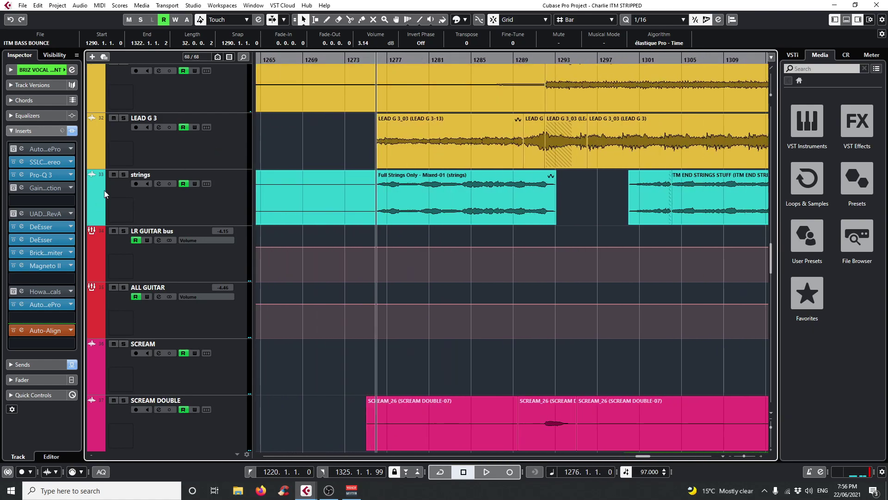
click(124, 174)
scroll(197, 269, up, 1)
click(123, 196)
scroll(364, 339, down, 2)
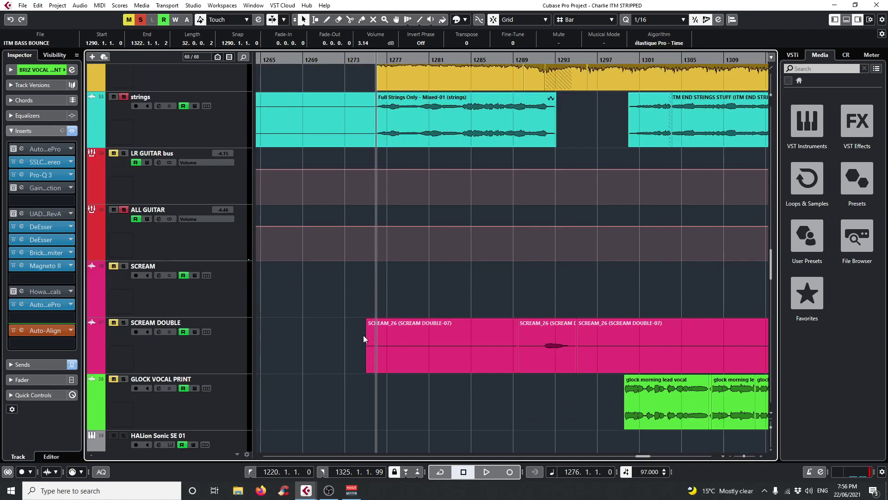
Step: Add SCREAM DOUBLE, GLOCK VOCAL PRINT, both chorus doubles, BRIZ VOCAL PRINT and HARMONIES 1 to 3 to the soloed tracks
click(126, 324)
scroll(365, 347, down, 1)
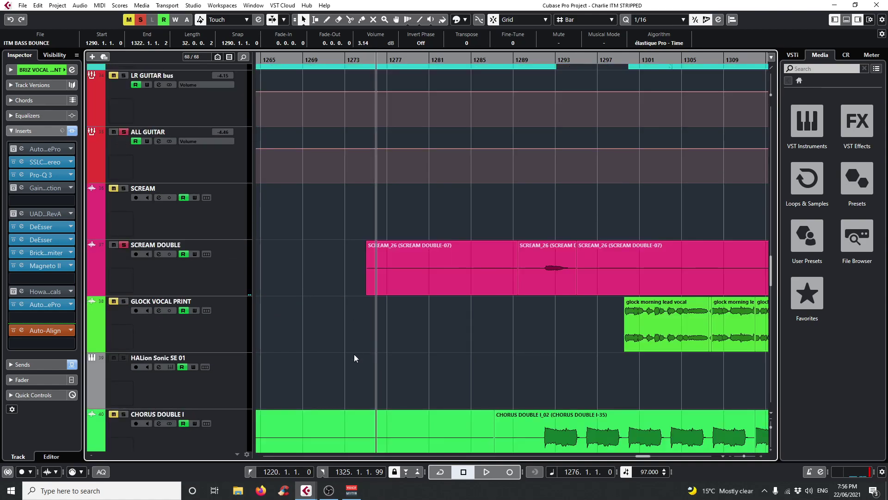
click(122, 415)
scroll(309, 368, down, 4)
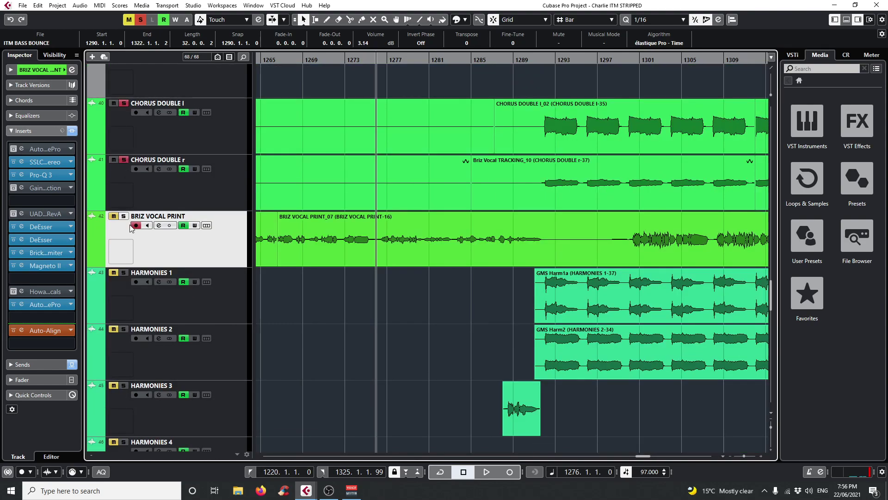
click(124, 275)
click(124, 328)
scroll(122, 315, down, 1)
scroll(662, 314, up, 10)
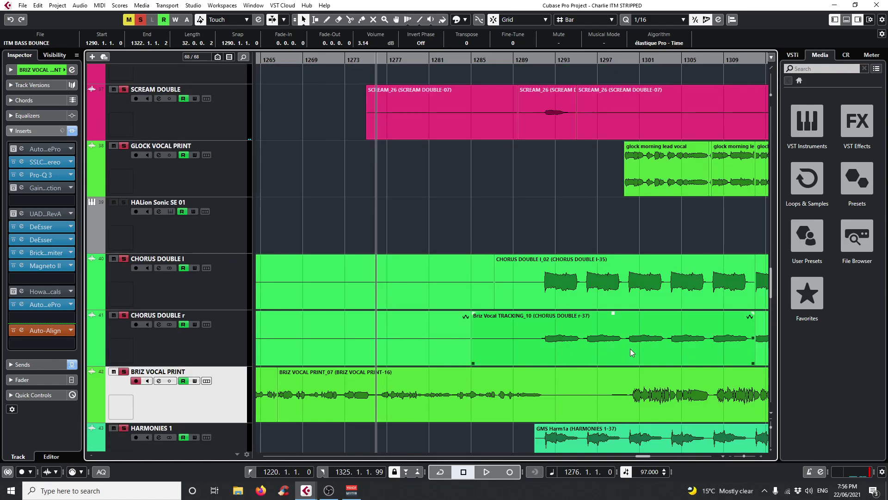
Step: Also solo HALion Sonic SE 02, ITM ACOUSTIC, ITM ACOUSTIC 2 and BASS DI CLEANER, leaving BASS DI HEAVY unsoloed
scroll(625, 346, up, 3)
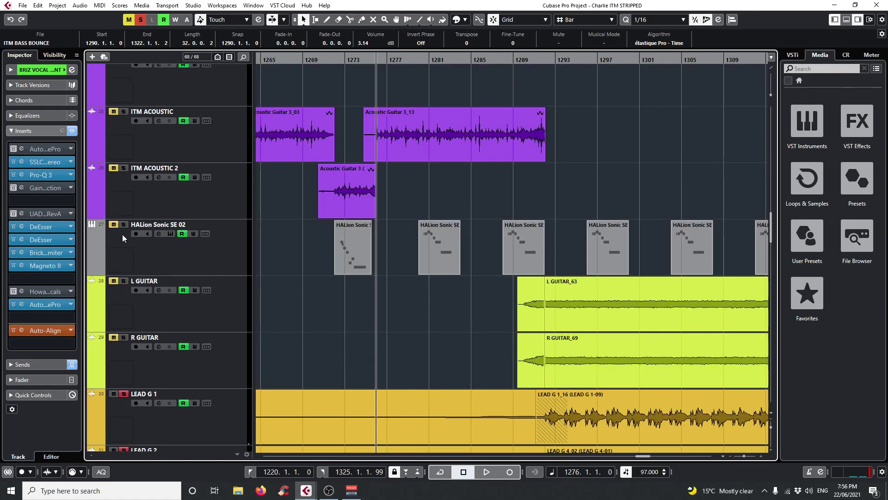
click(123, 168)
click(124, 112)
scroll(429, 327, up, 5)
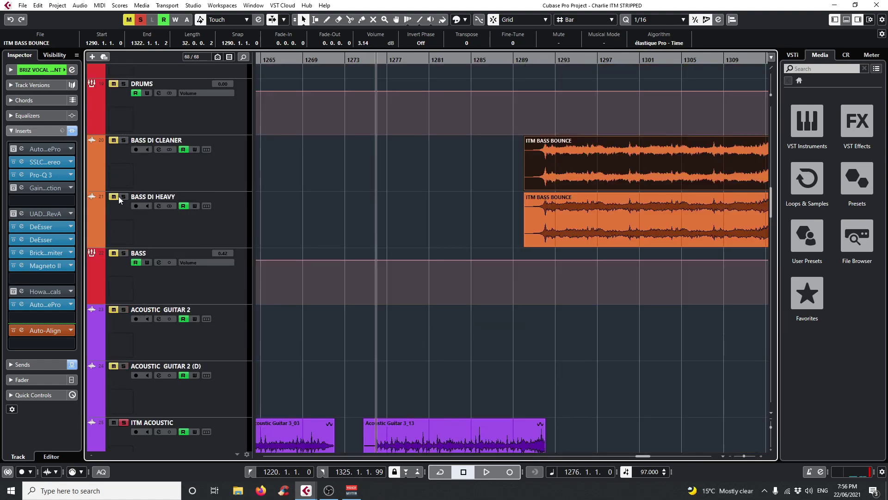
click(124, 197)
click(123, 197)
click(124, 140)
Step: Lower the BASS DI CLEANER event's volume to -16.26 dB and start playback from bar 1292
click(545, 59)
key(g)
key(g)
drag(607, 141, 627, 212)
key(space)
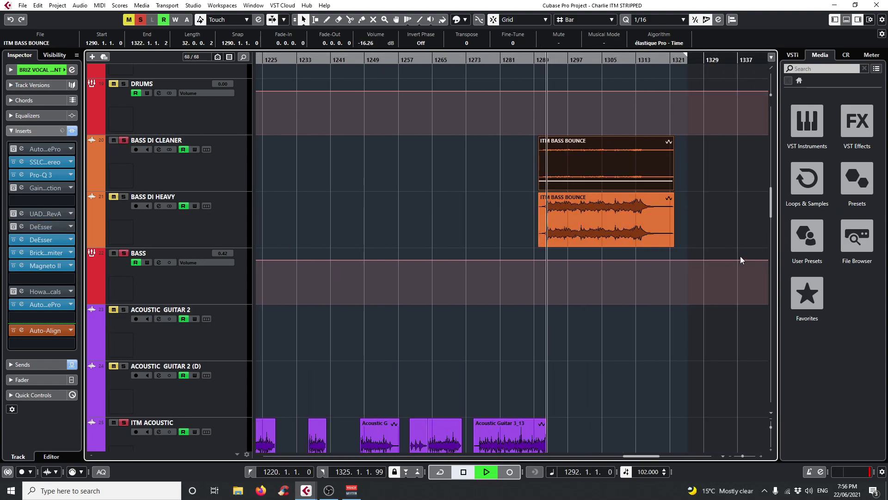
Step: Solo the TAMBO track and briefly play the mix from bar 1297
scroll(531, 318, up, 4)
scroll(531, 318, up, 12)
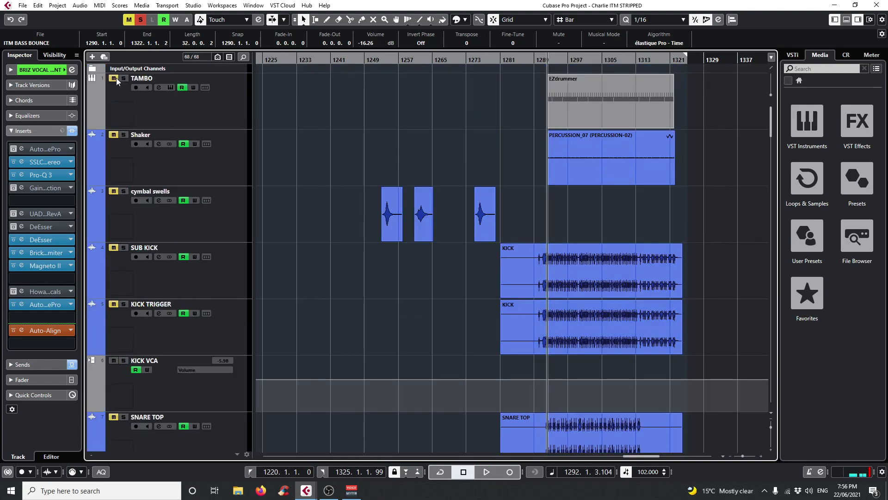
click(569, 60)
key(space)
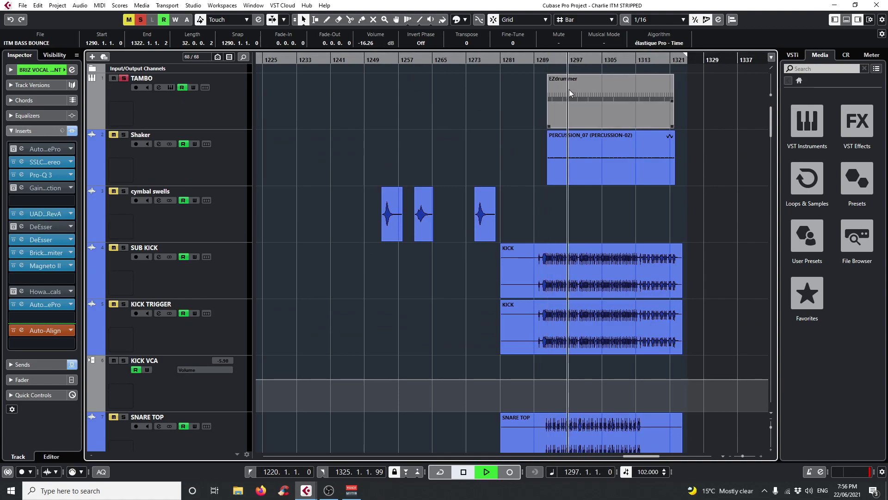
key(space)
Step: Look through the whole track list, from drums to FX channels, to check which tracks are soloed
scroll(505, 282, down, 15)
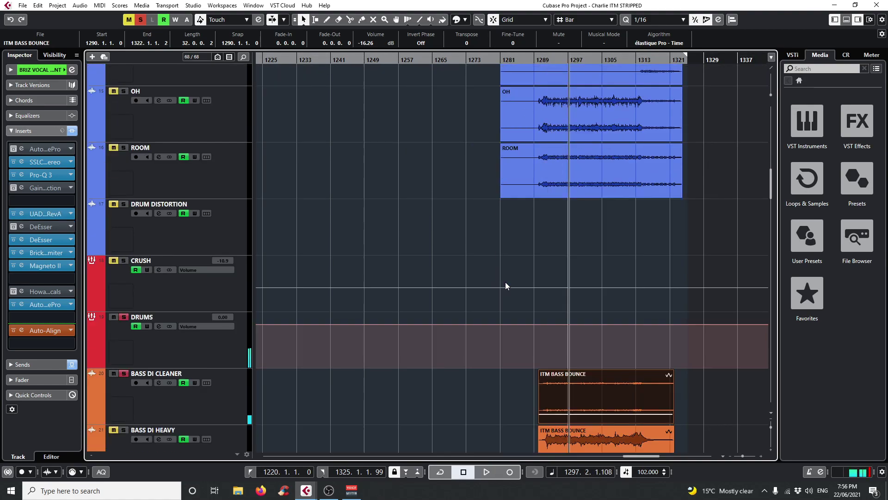
scroll(505, 286, up, 15)
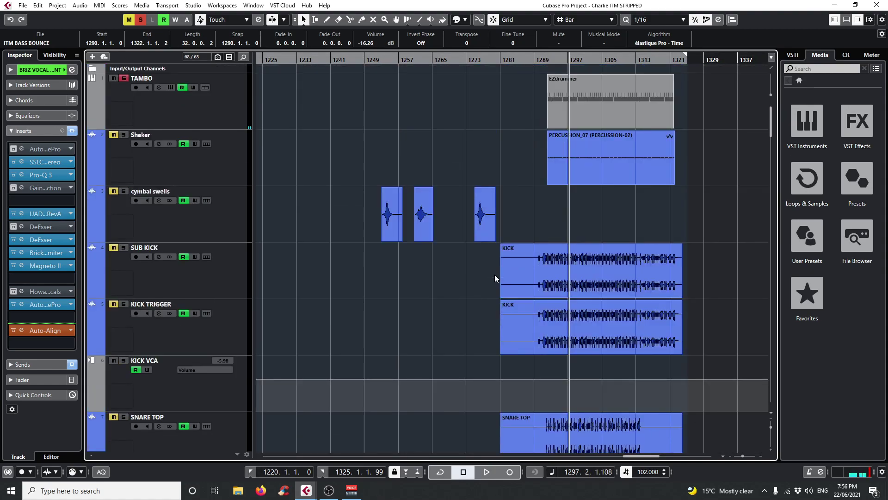
scroll(523, 255, down, 15)
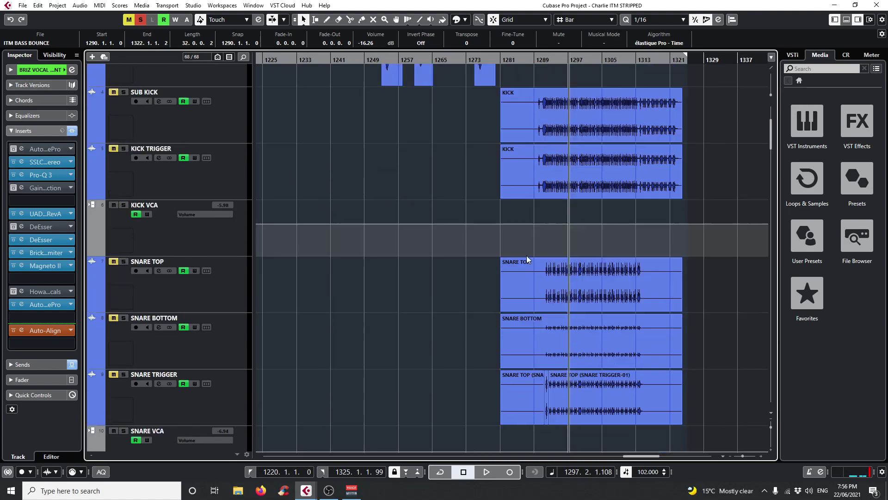
scroll(536, 260, down, 2)
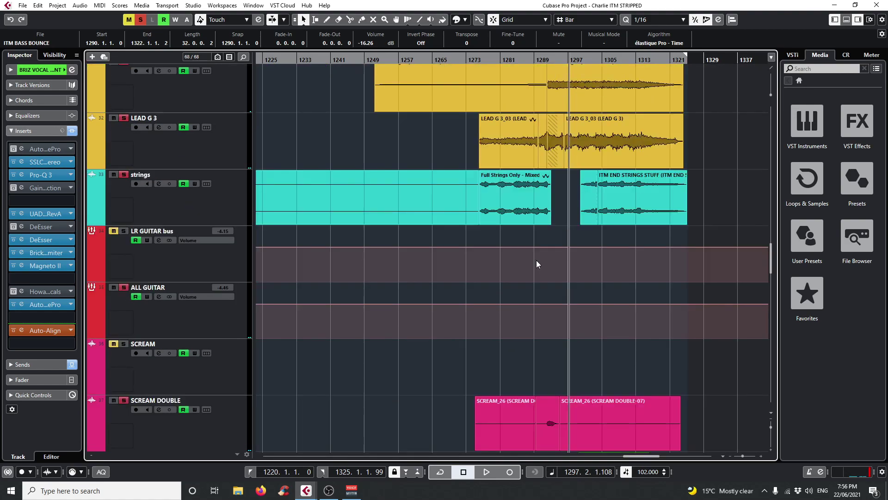
scroll(509, 256, down, 2)
scroll(495, 257, up, 2)
scroll(495, 256, down, 6)
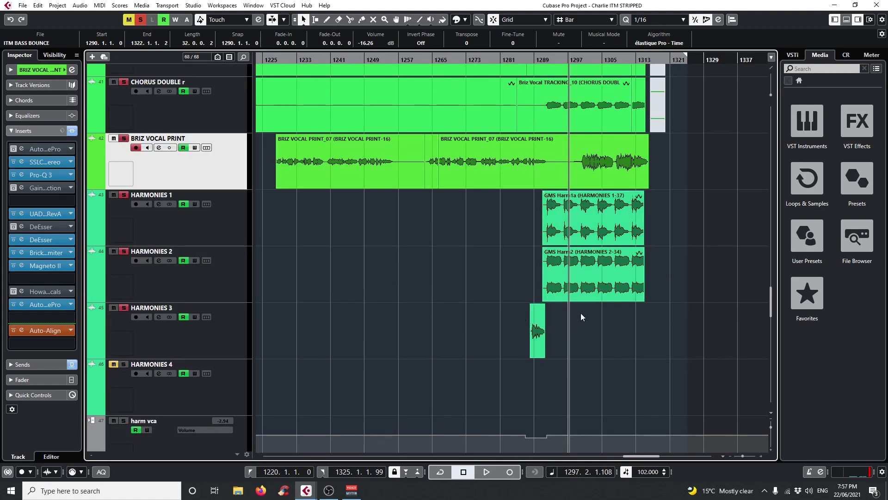
scroll(513, 351, down, 10)
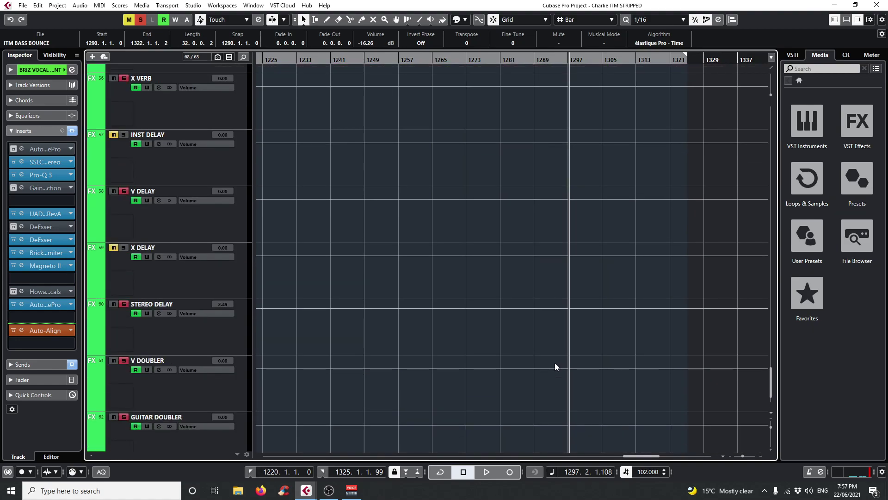
scroll(629, 379, up, 15)
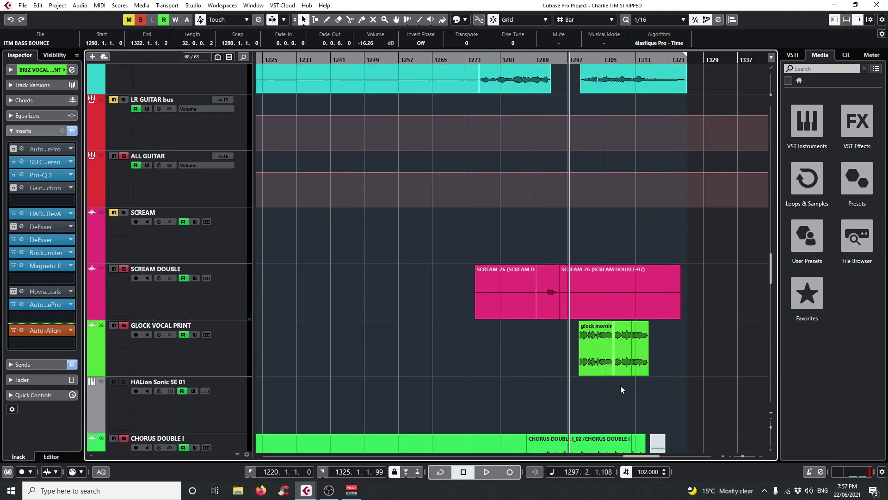
scroll(607, 348, down, 6)
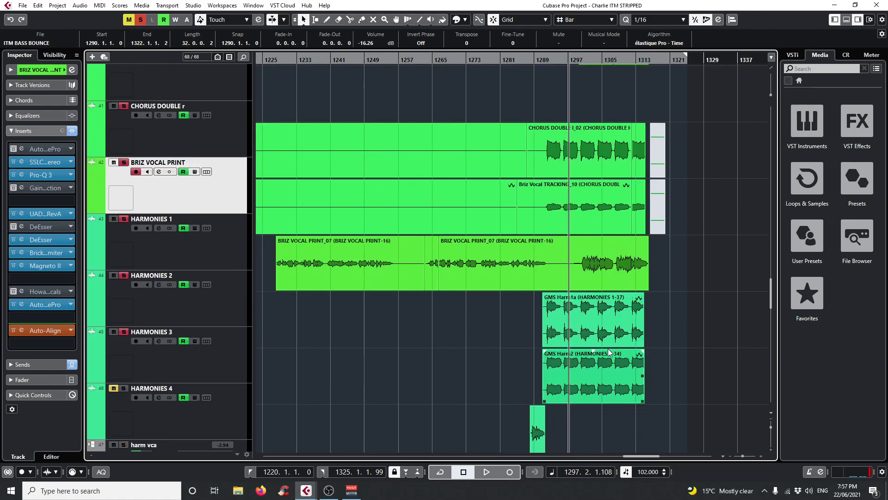
scroll(589, 350, up, 8)
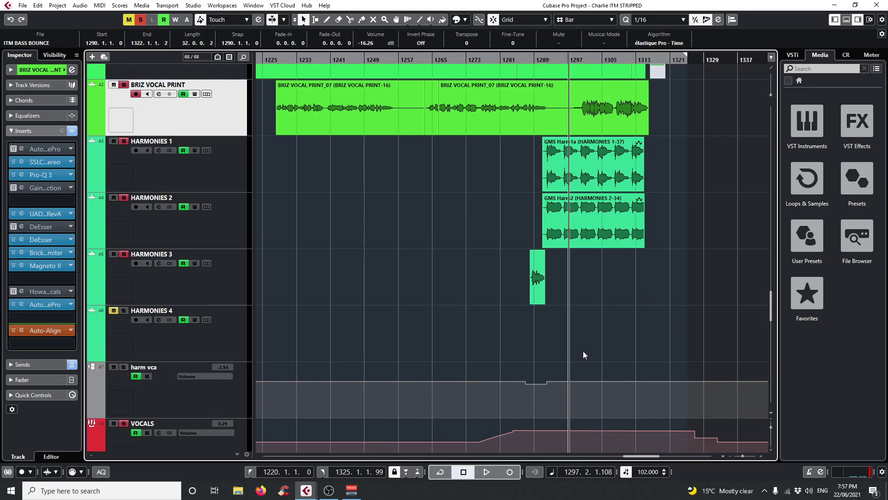
scroll(555, 370, up, 10)
scroll(559, 354, down, 2)
scroll(542, 341, up, 1)
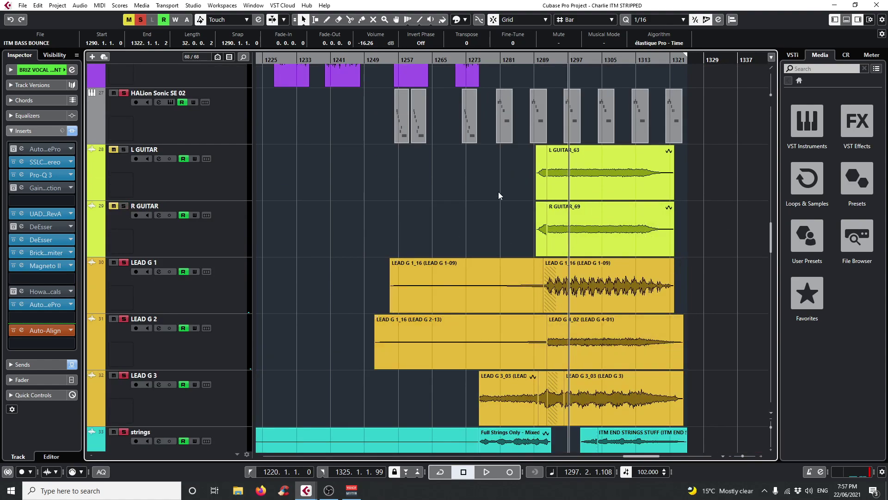
Step: Set the playhead to bar 1276, where the strings event begins, and start playback of the soloed tracks
drag(508, 59, 474, 100)
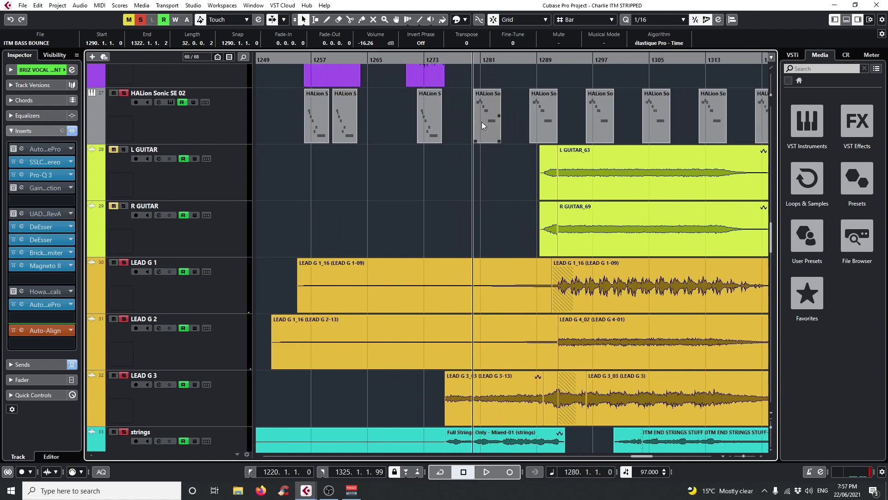
scroll(463, 276, down, 5)
drag(440, 59, 448, 76)
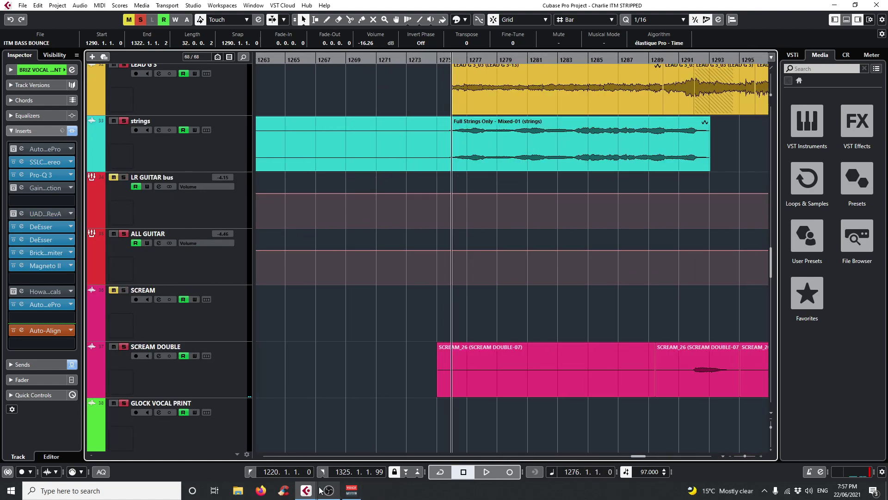
click(329, 444)
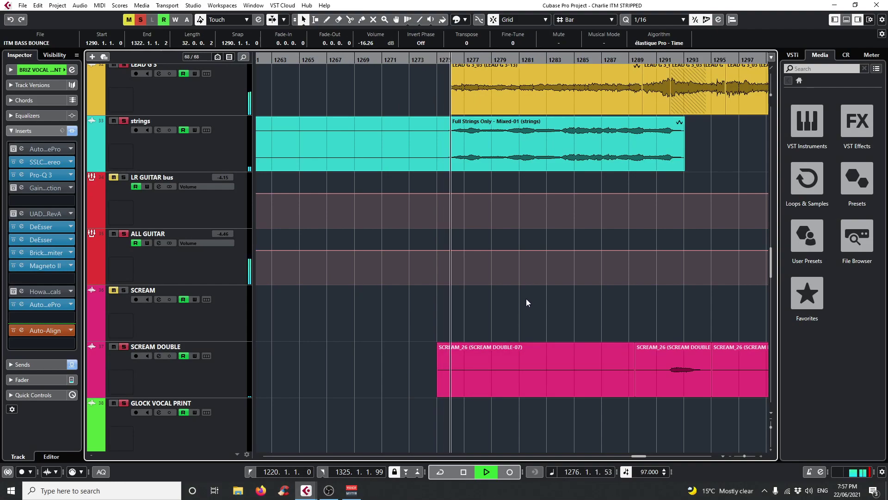
Step: Follow the lead guitar and strings tracks during playback, with the timeline moved on to bars 1277 to 1313
scroll(659, 391, up, 3)
scroll(659, 391, up, 3)
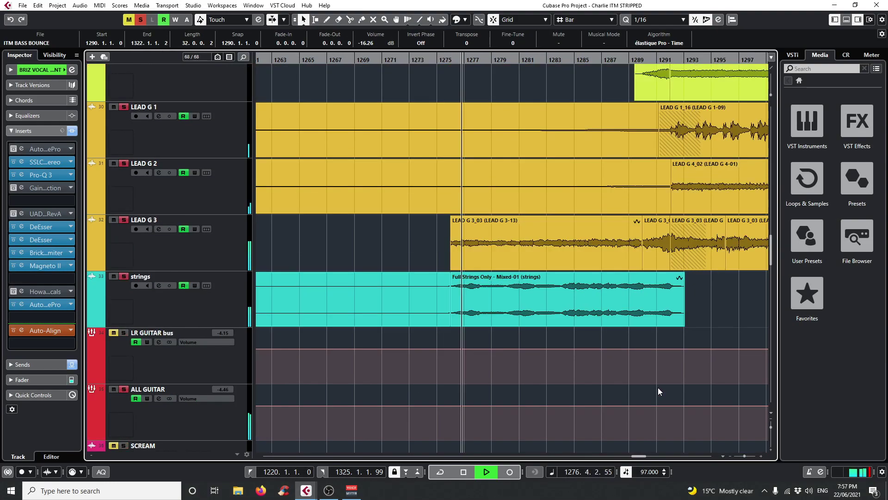
drag(640, 456, 645, 456)
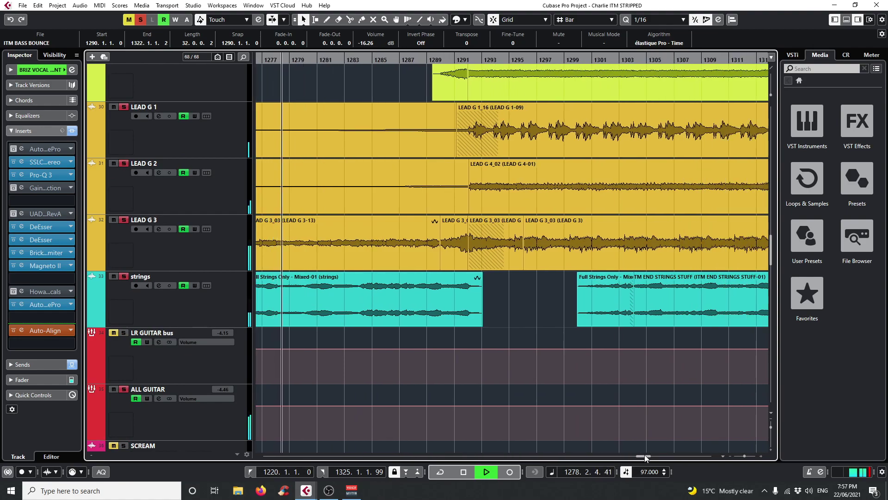
click(331, 493)
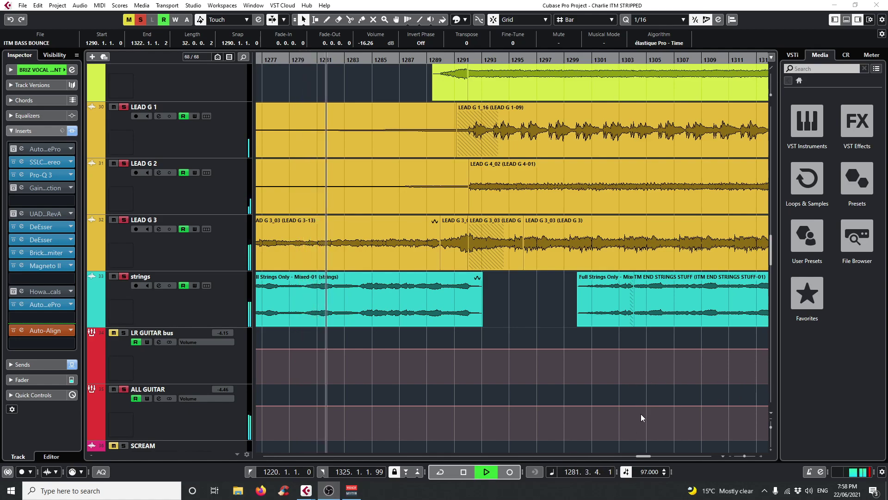
click(313, 282)
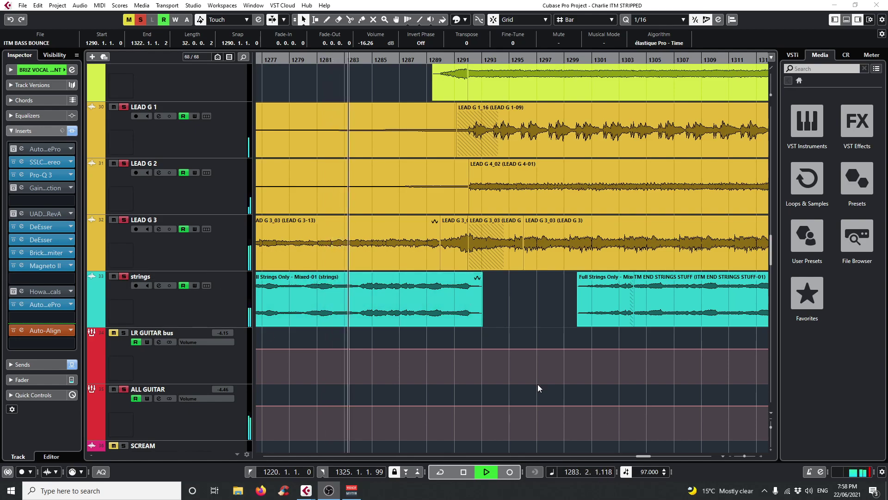
Step: Reduce the track heights to get an overview from the drums to the harmonies while the song plays
scroll(537, 388, up, 2)
scroll(537, 385, up, 4)
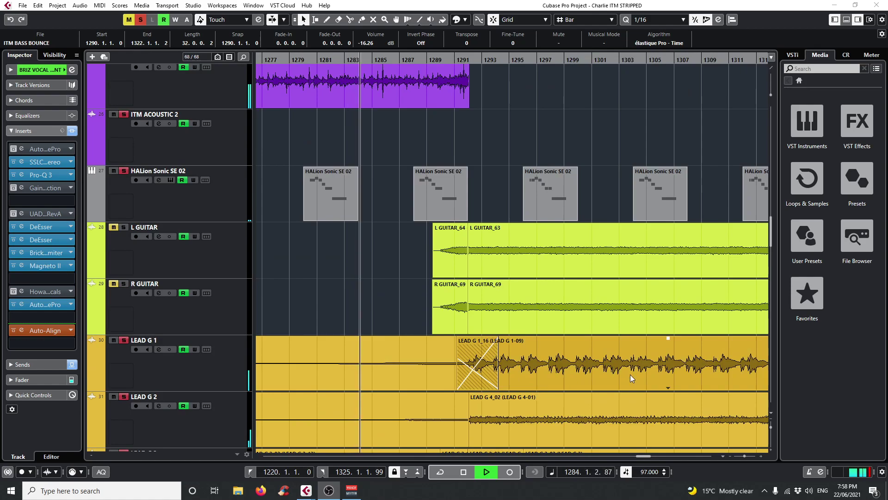
drag(771, 429, 771, 424)
scroll(597, 406, up, 4)
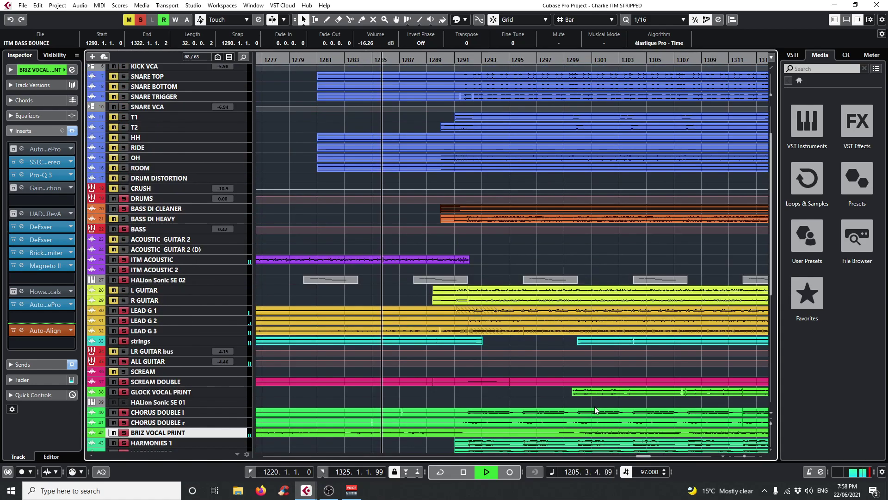
click(327, 491)
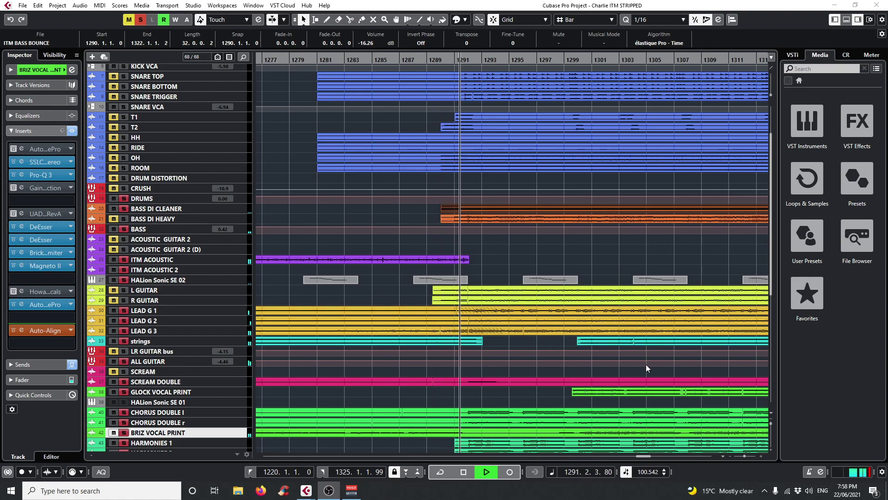
Step: Survey the tracks from the snares to the master during playback and move the timeline on to bars 1289 to 1325
scroll(687, 367, down, 3)
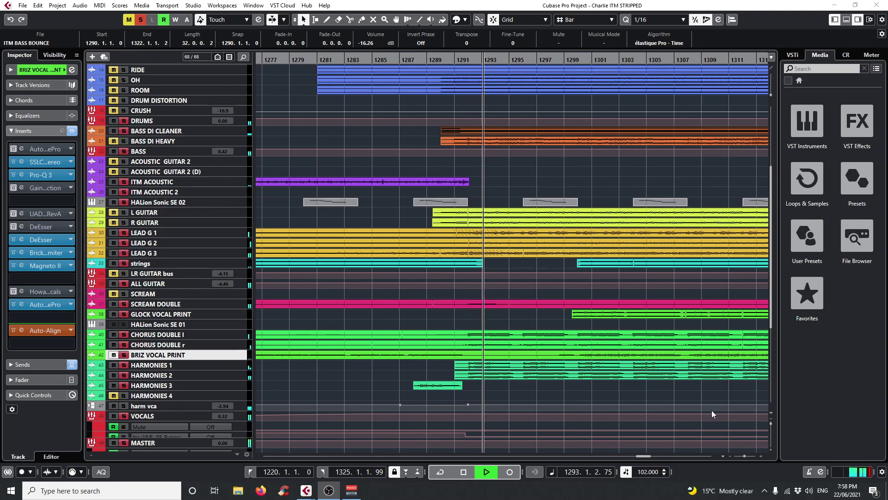
scroll(711, 410, up, 3)
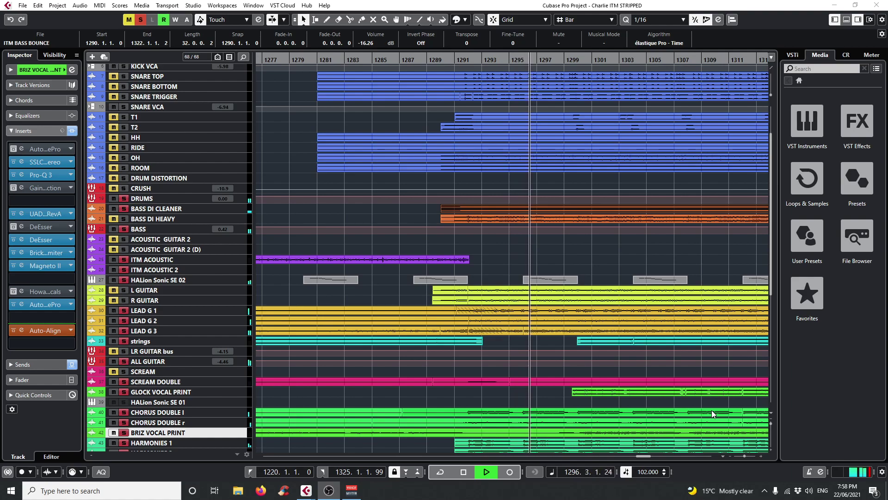
drag(648, 457, 653, 457)
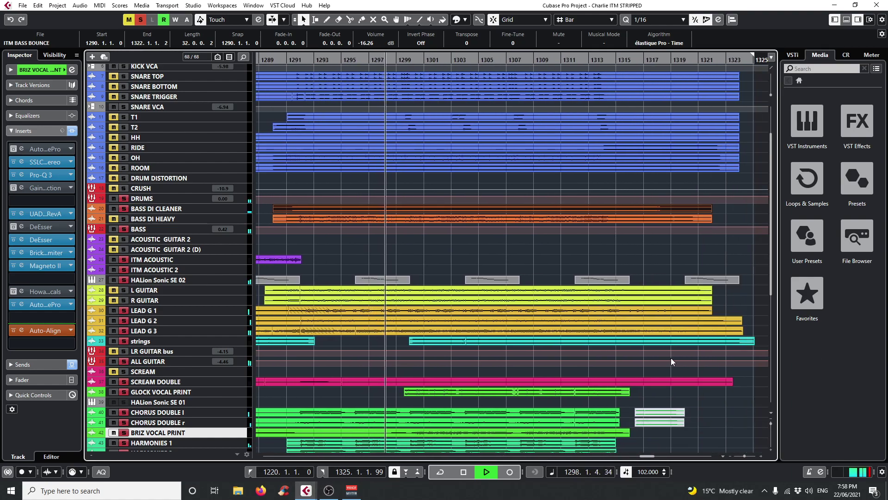
Step: Enlarge the track heights and follow the vocal print, chorus double and harmony waveforms, returning to the lead guitars and strings
scroll(675, 355, down, 5)
drag(770, 423, 770, 432)
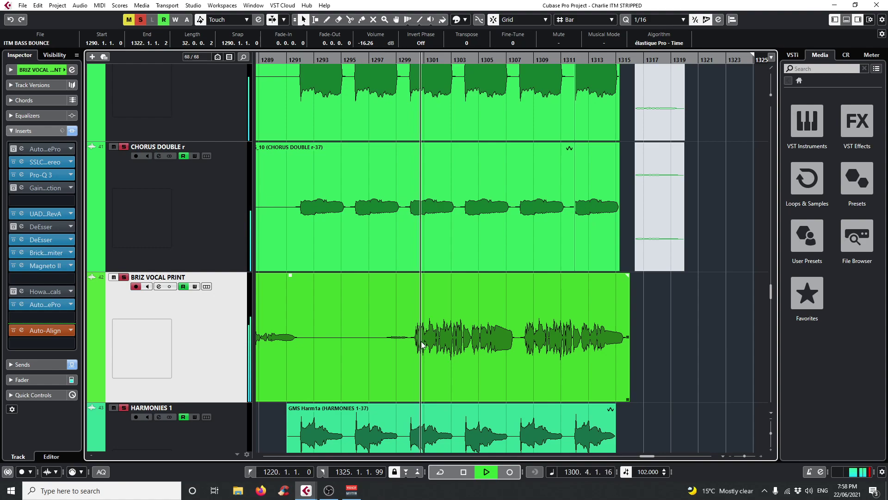
scroll(700, 363, up, 2)
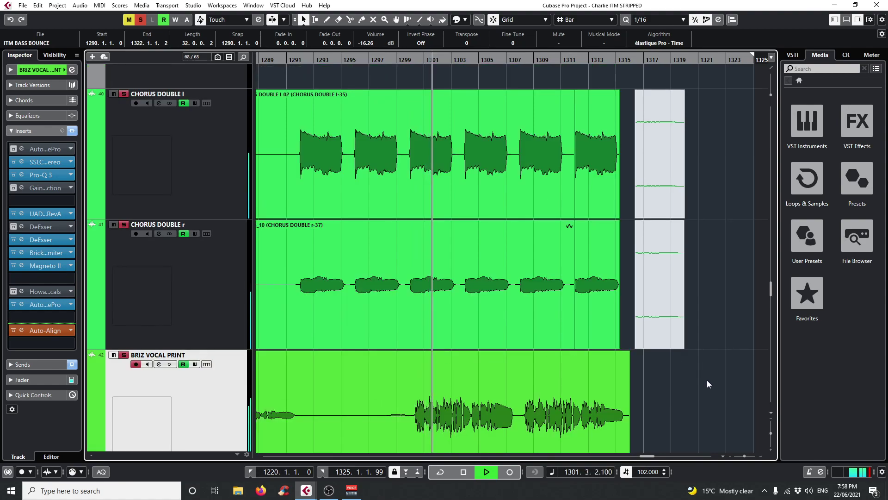
scroll(707, 379, up, 6)
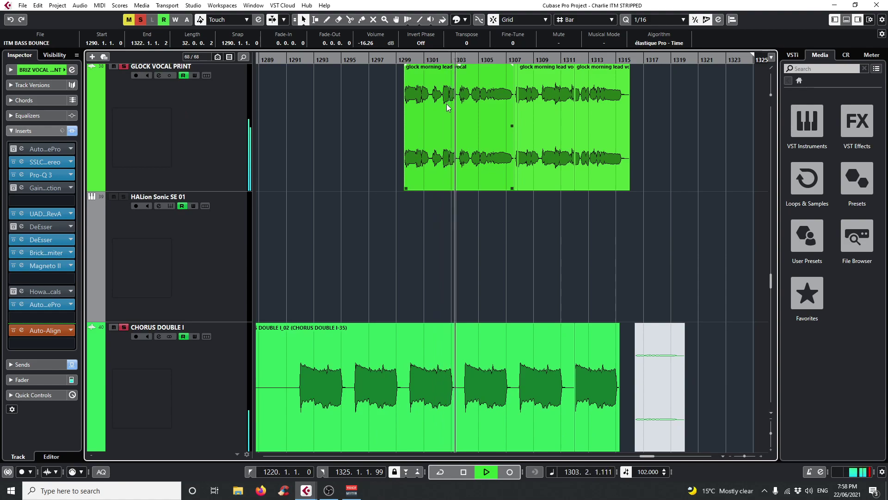
scroll(701, 287, down, 10)
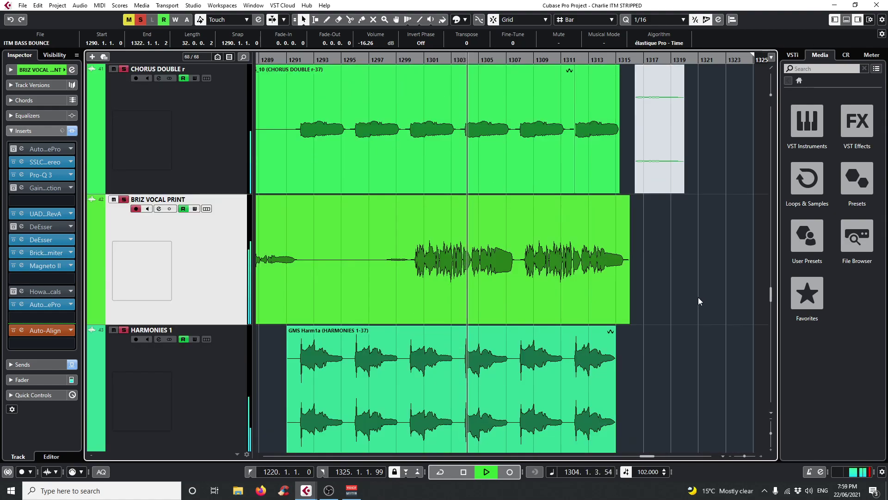
scroll(693, 299, down, 2)
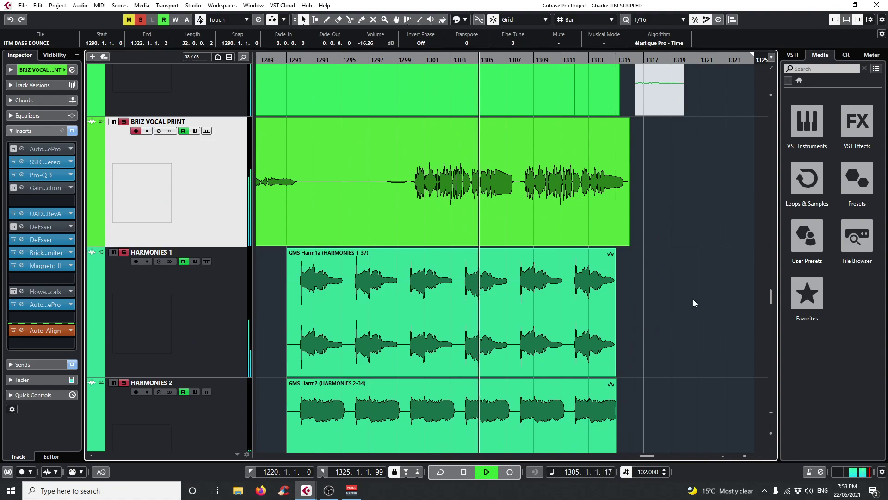
scroll(693, 299, down, 8)
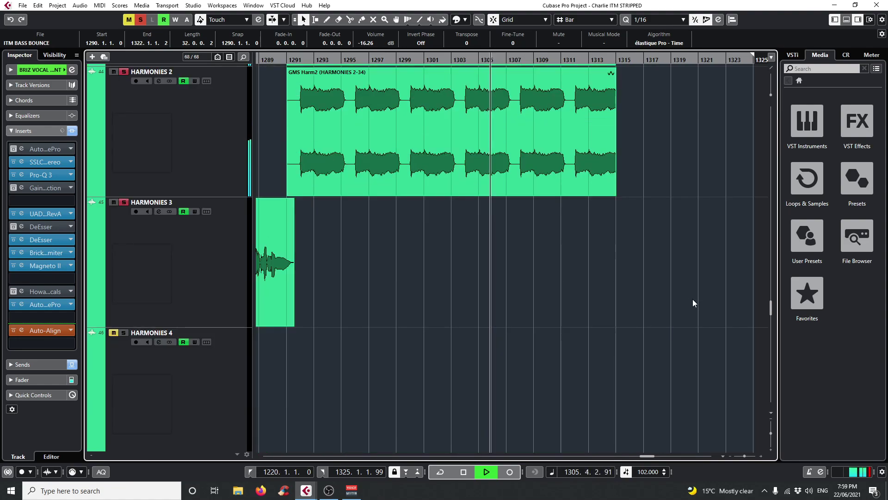
scroll(692, 299, down, 4)
scroll(692, 305, up, 20)
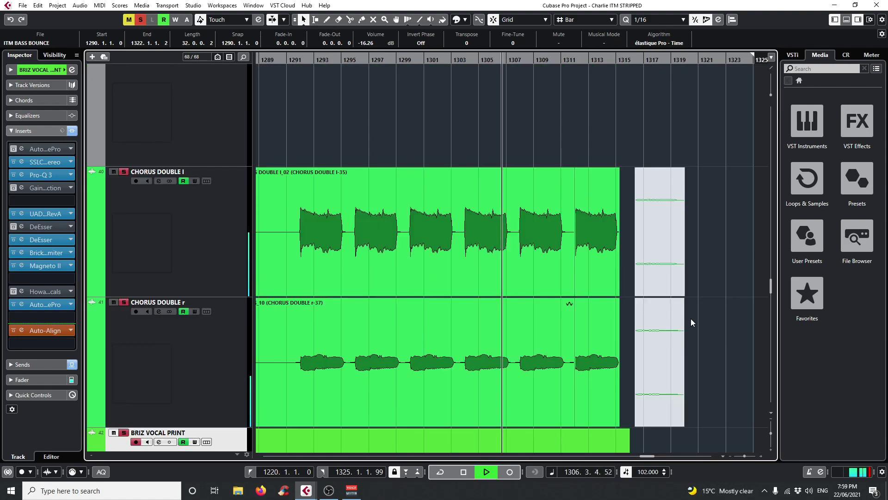
scroll(690, 318, up, 20)
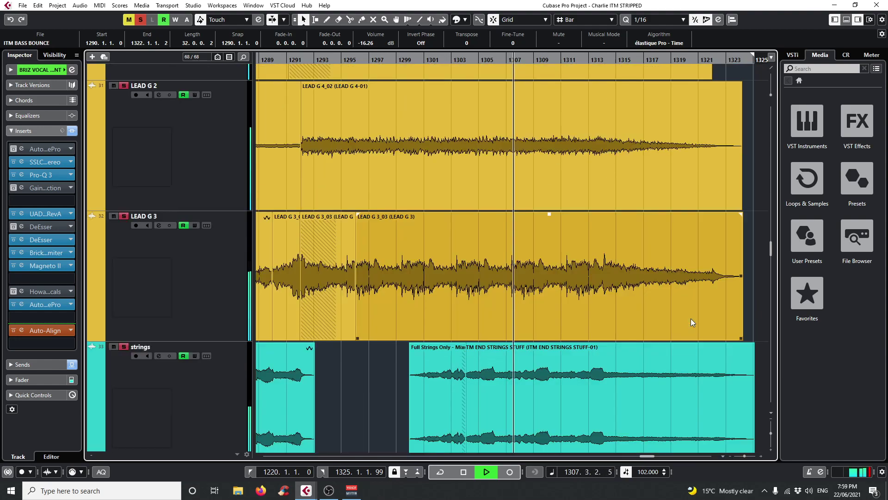
Step: Deselect the LEAD G 3 event and clear the solo on all tracks to play the ending as the full mix
click(370, 351)
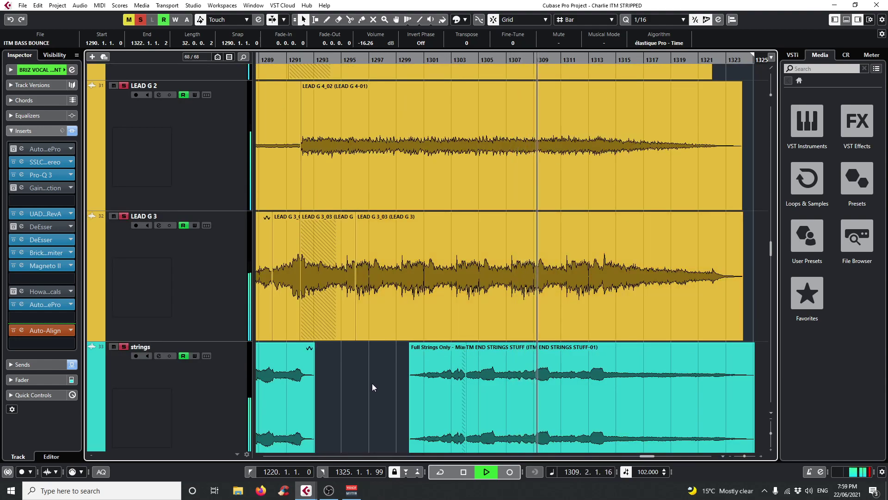
scroll(373, 386, down, 5)
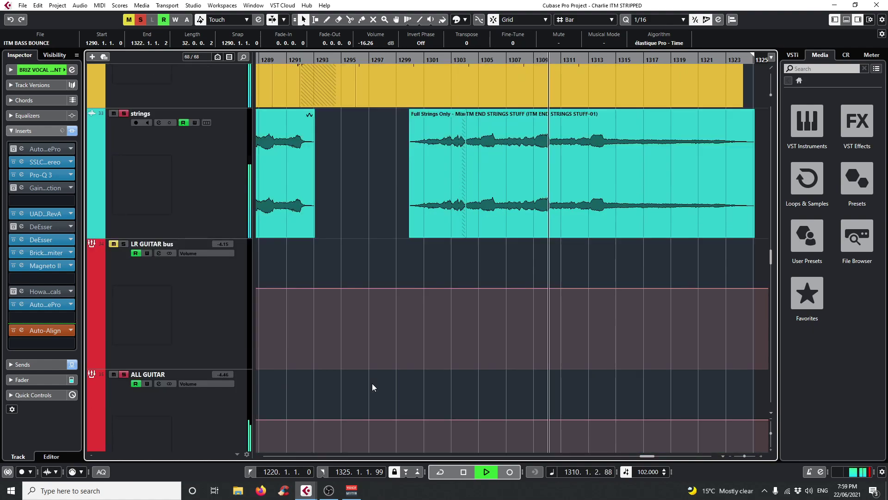
click(139, 20)
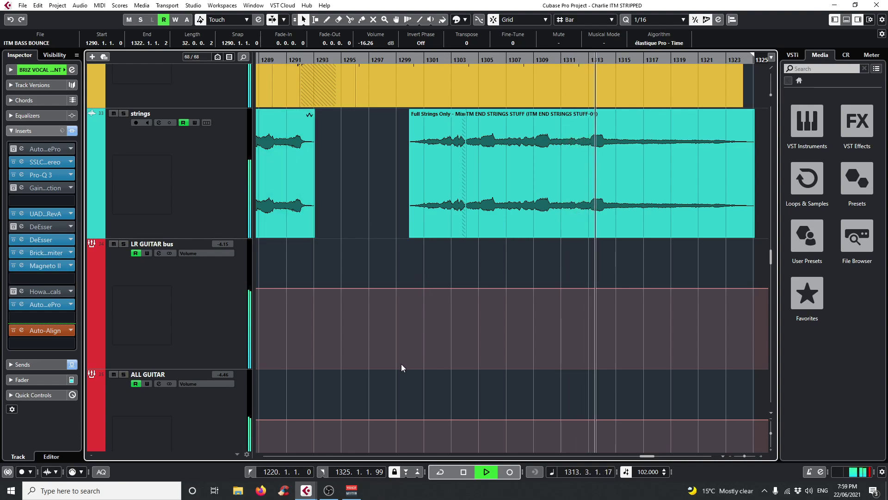
click(329, 489)
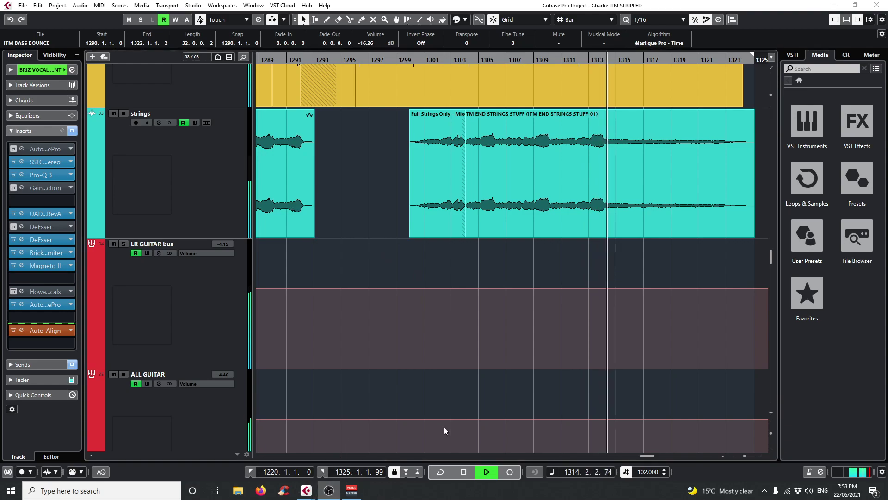